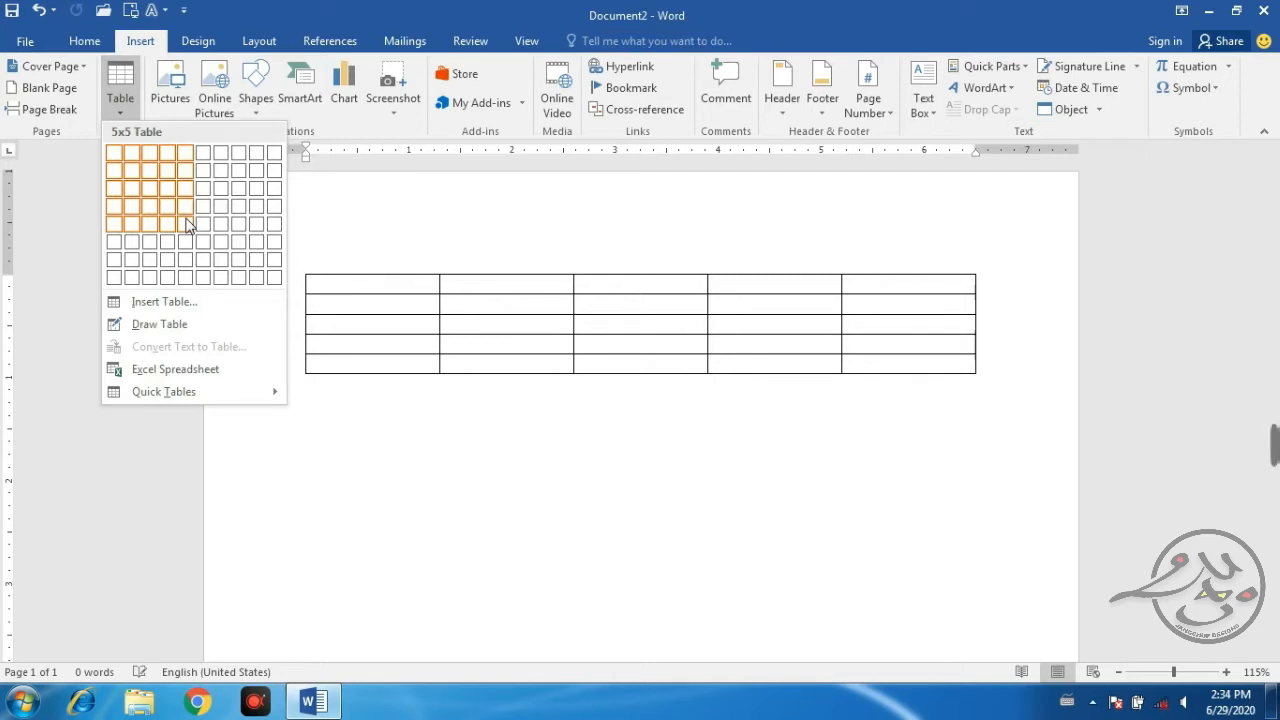
- Insert a 5x5 table using the table size grid and delete it again
{"action": "left_click", "coordinate": [186, 224]}
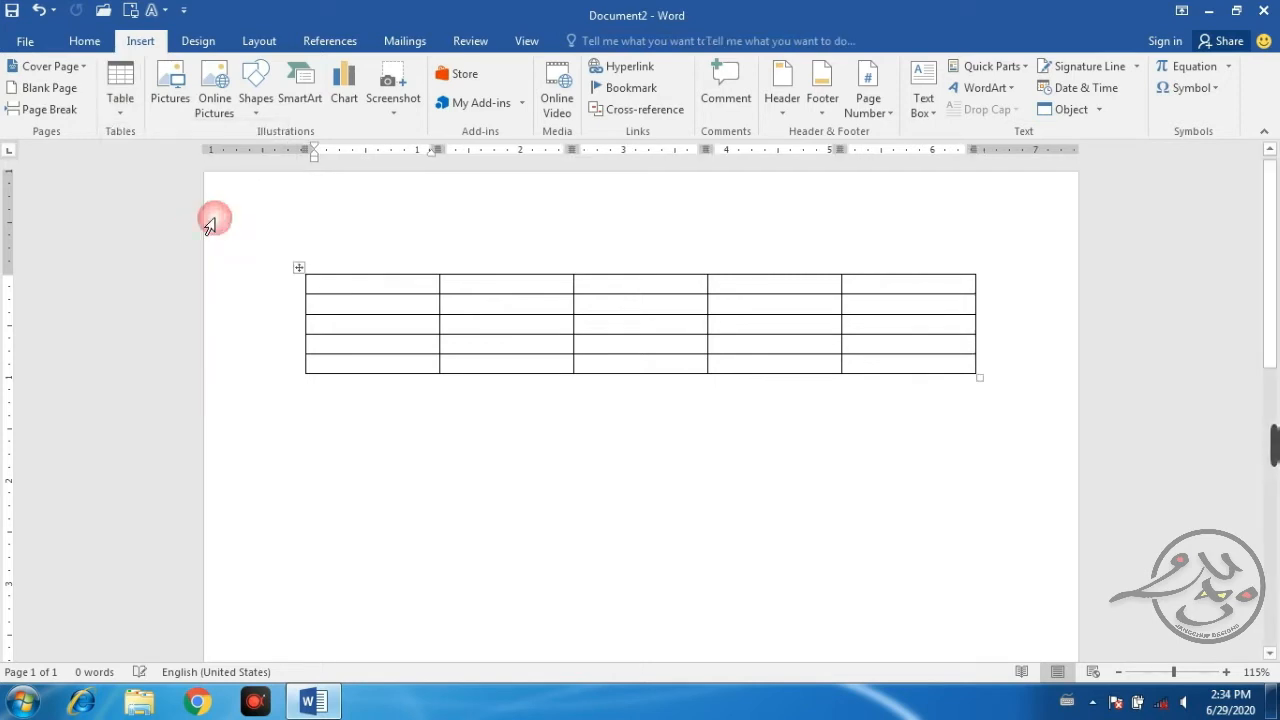
{"action": "left_click", "coordinate": [300, 268]}
{"action": "key", "text": "BackSpace"}
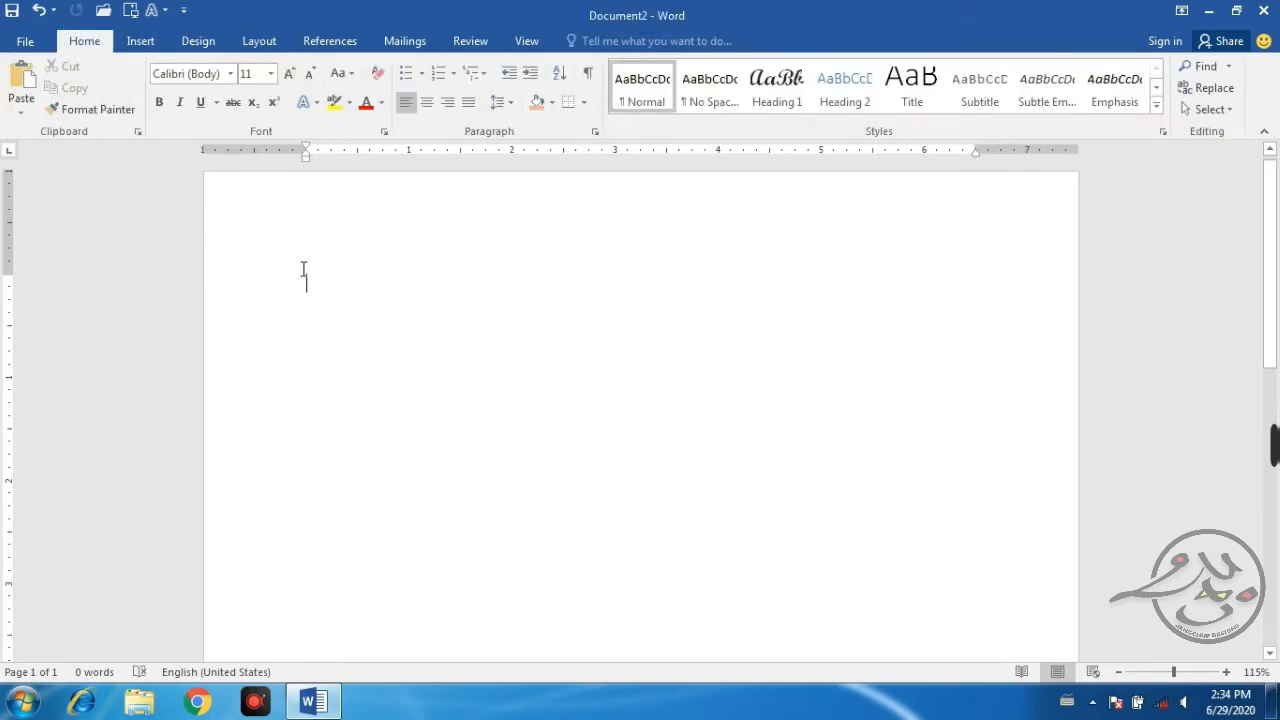
- Insert a table with 5 columns and 3 rows at the start of the document by specifying its dimensions
{"action": "left_click", "coordinate": [146, 44]}
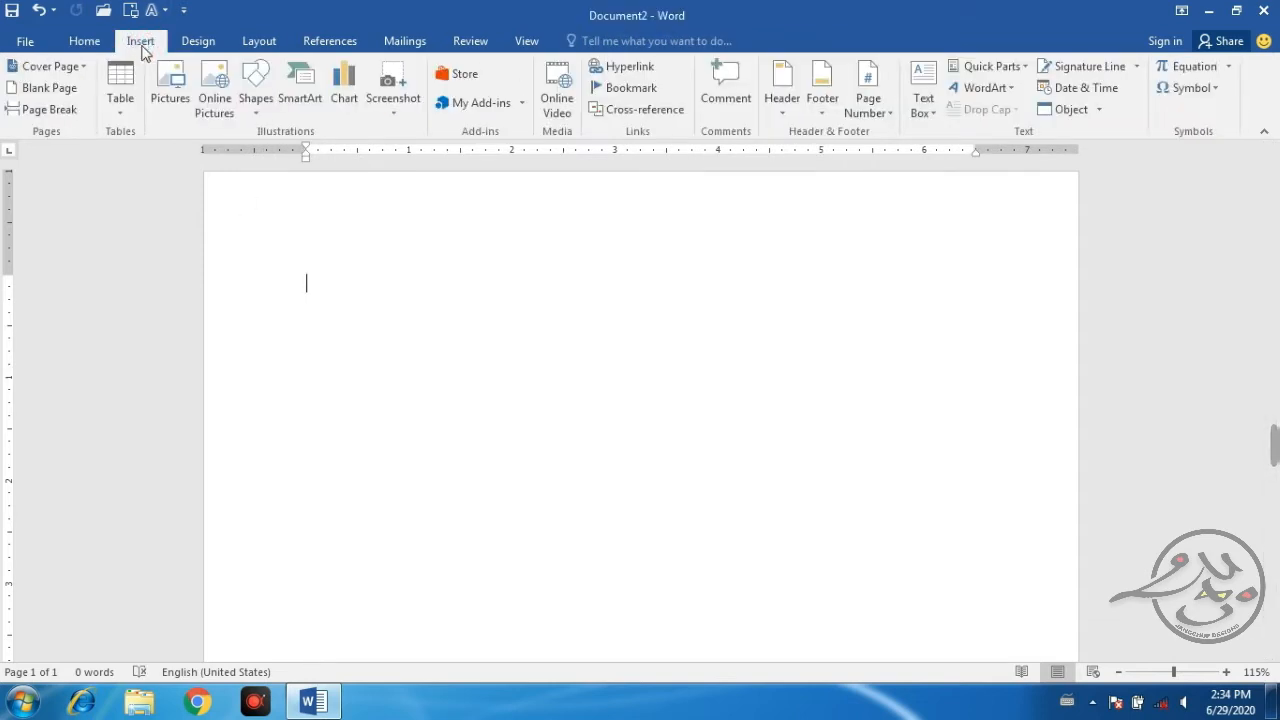
{"action": "left_click", "coordinate": [121, 108]}
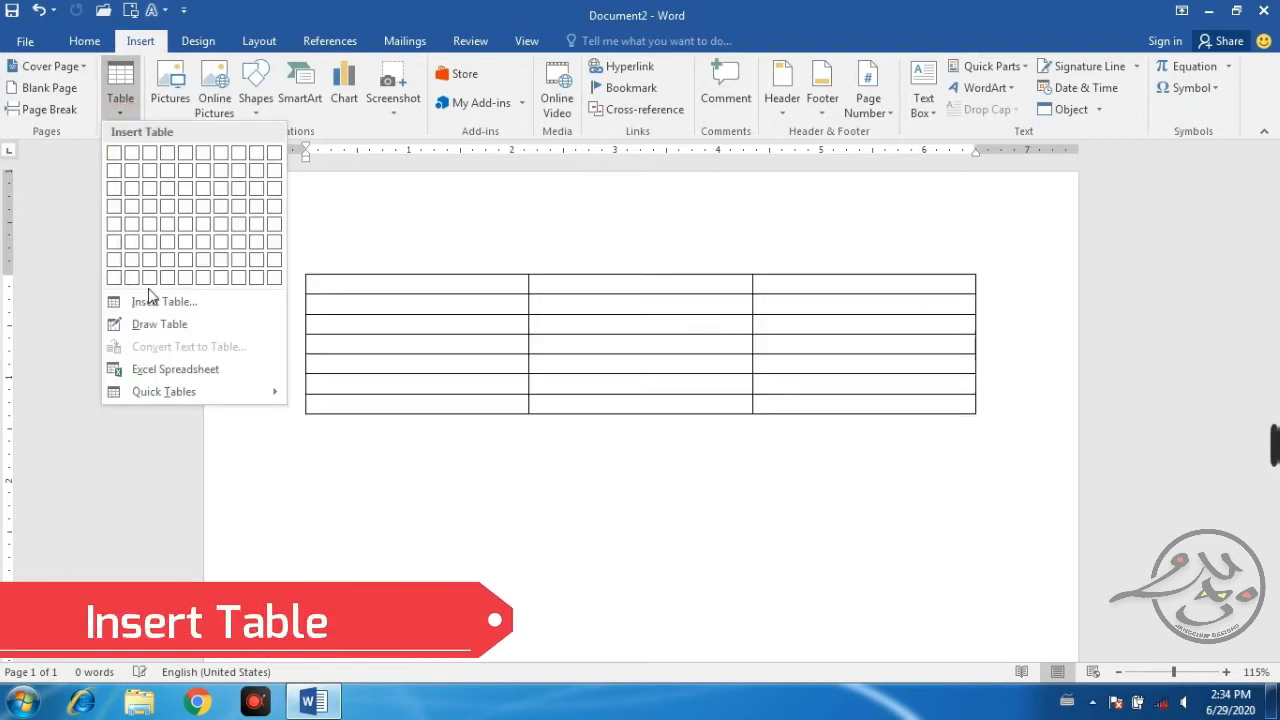
{"action": "left_click", "coordinate": [163, 302]}
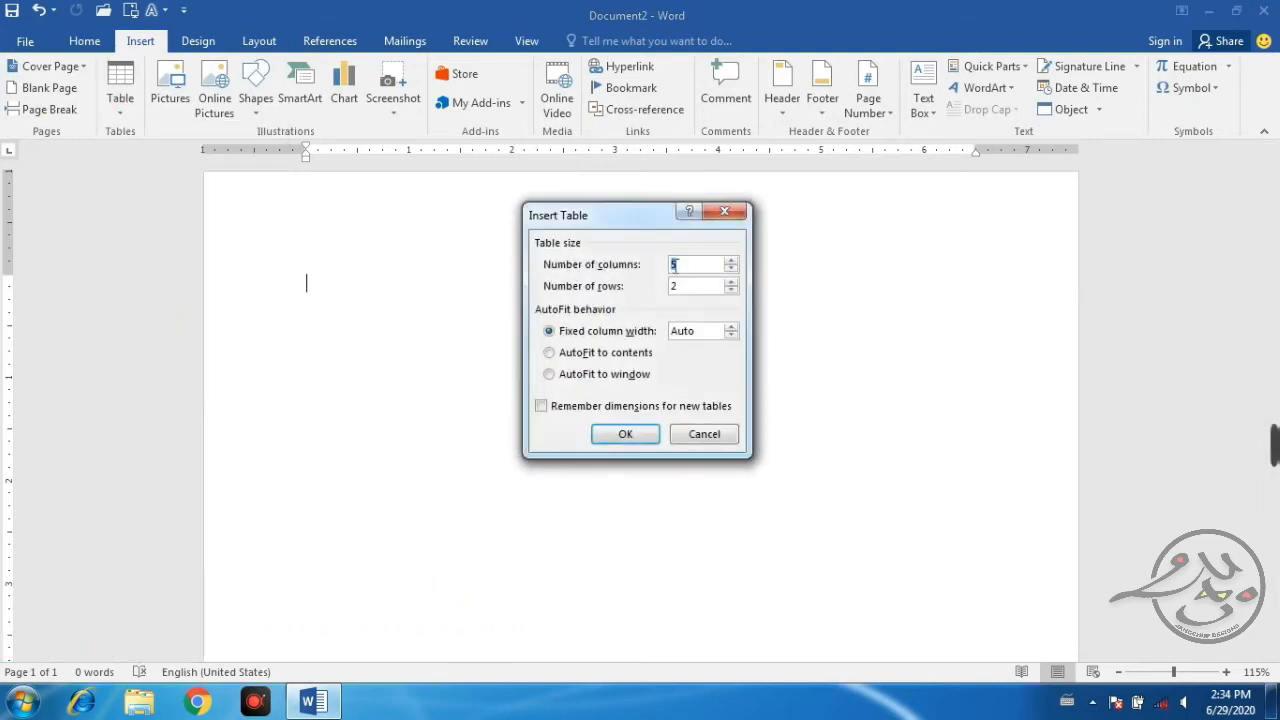
{"action": "left_click", "coordinate": [691, 267]}
{"action": "double_click", "coordinate": [680, 285]}
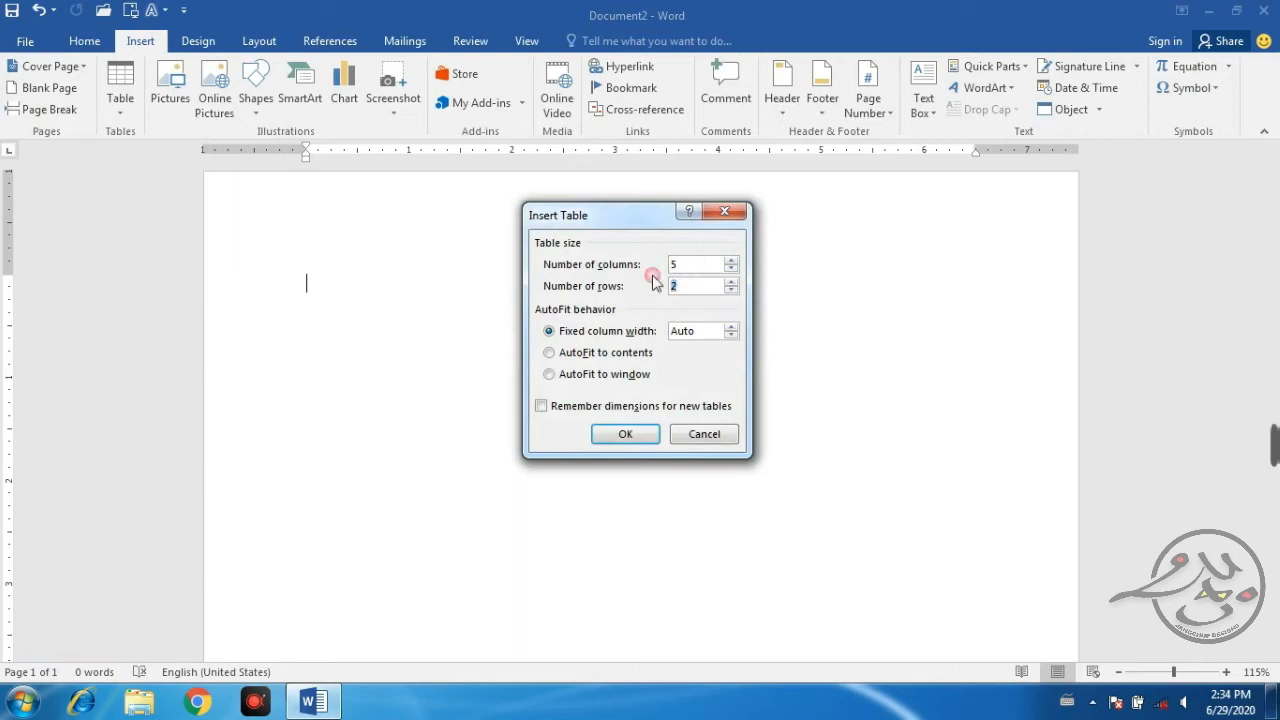
{"action": "type", "text": "3"}
{"action": "left_click", "coordinate": [627, 437]}
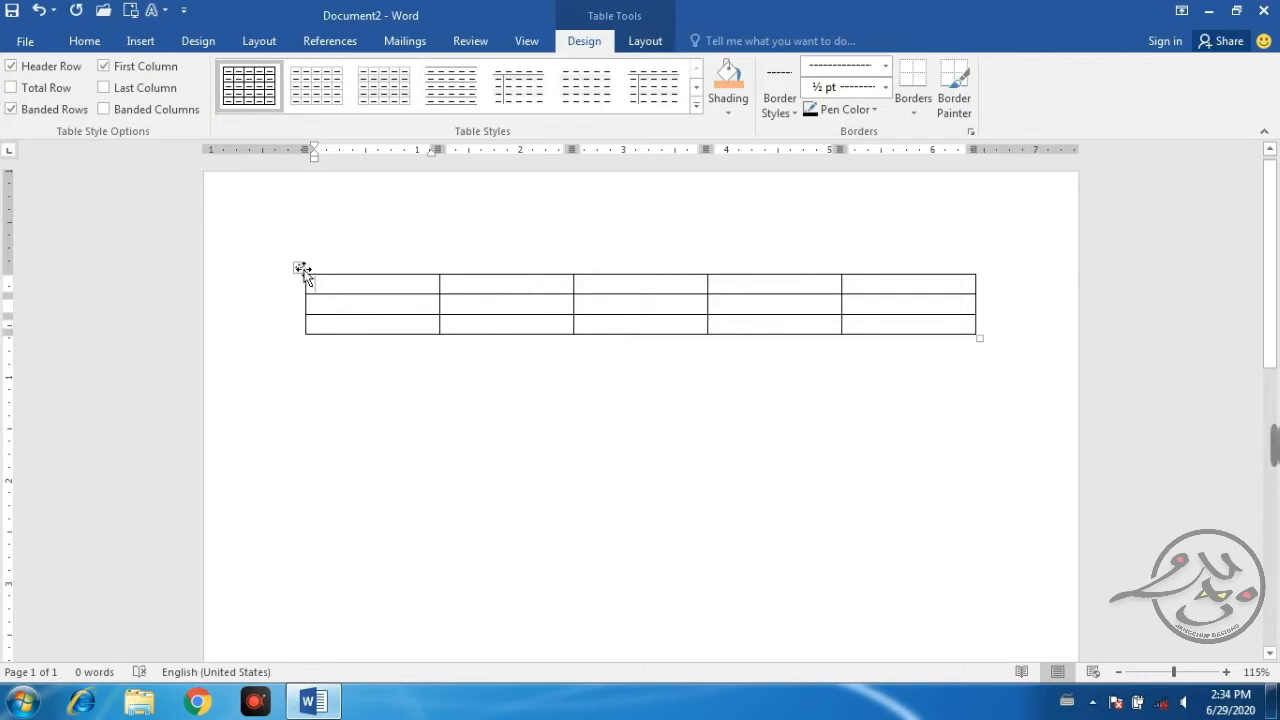
- Draw a table about 1.45 inches high below the existing one and divide it into four columns with vertical lines
{"action": "left_click", "coordinate": [140, 40]}
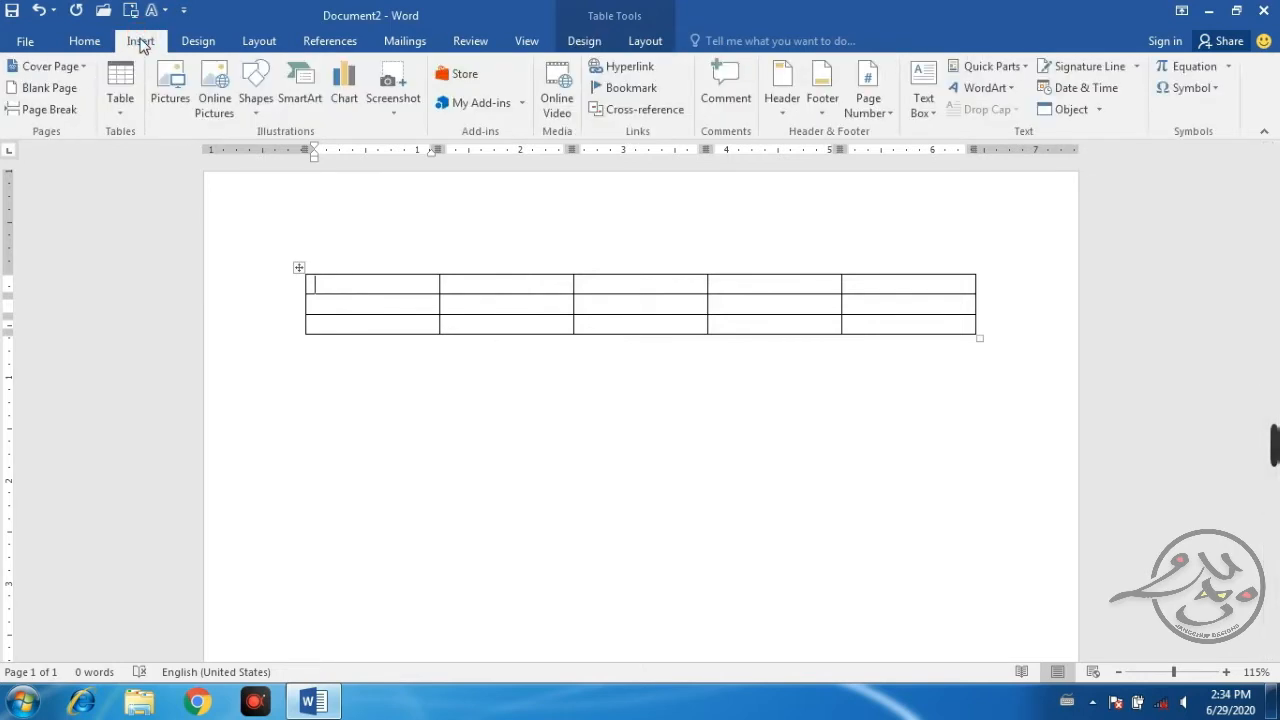
{"action": "left_click", "coordinate": [120, 98]}
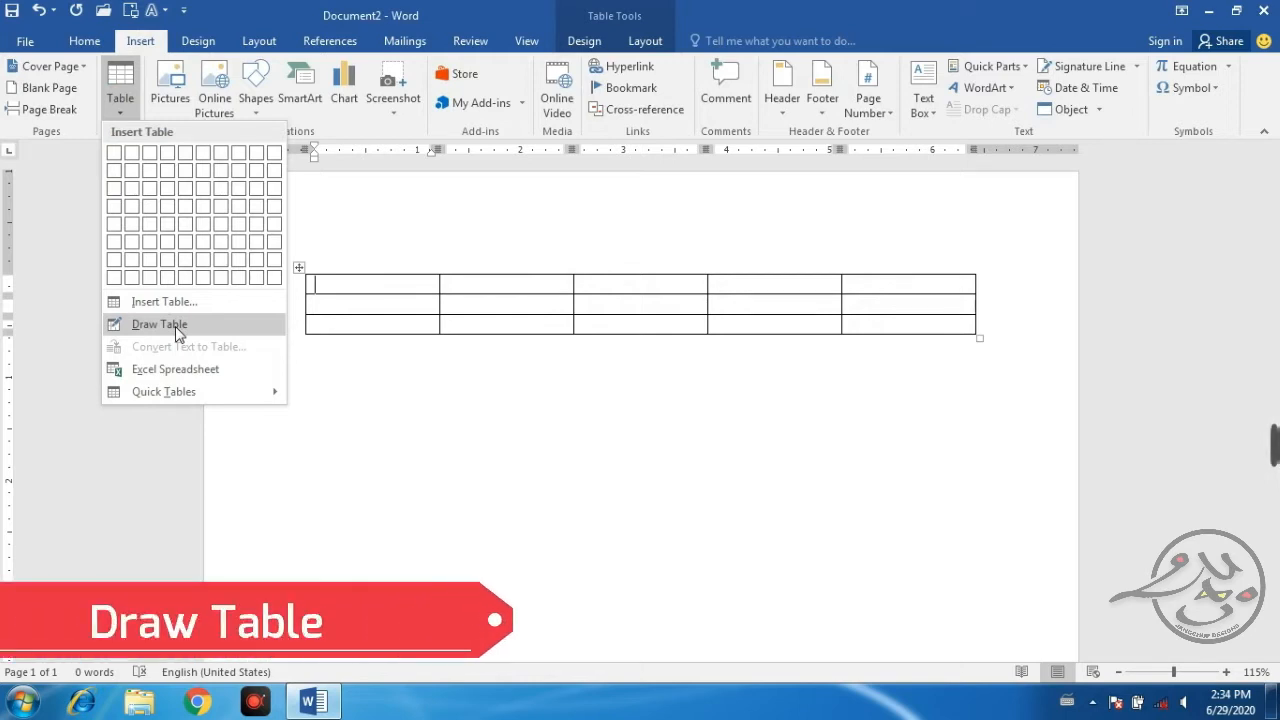
{"action": "left_click", "coordinate": [160, 324]}
{"action": "mouse_move", "coordinate": [315, 378]}
{"action": "left_mouse_down"}
{"action": "mouse_move", "coordinate": [446, 426]}
{"action": "mouse_move", "coordinate": [694, 460]}
{"action": "mouse_move", "coordinate": [720, 528]}
{"action": "left_mouse_up"}
{"action": "left_click_drag", "start_coordinate": [394, 368], "coordinate": [392, 505]}
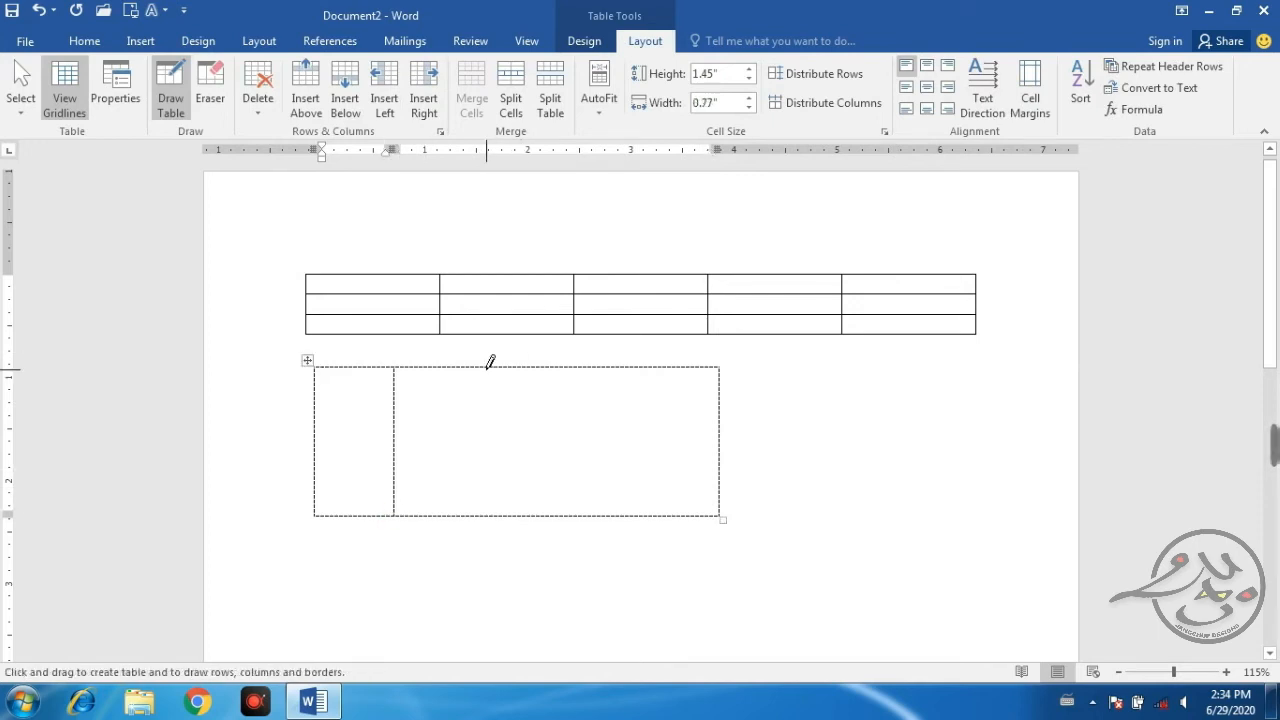
{"action": "left_click_drag", "start_coordinate": [489, 367], "coordinate": [486, 471]}
{"action": "left_click_drag", "start_coordinate": [598, 367], "coordinate": [598, 500]}
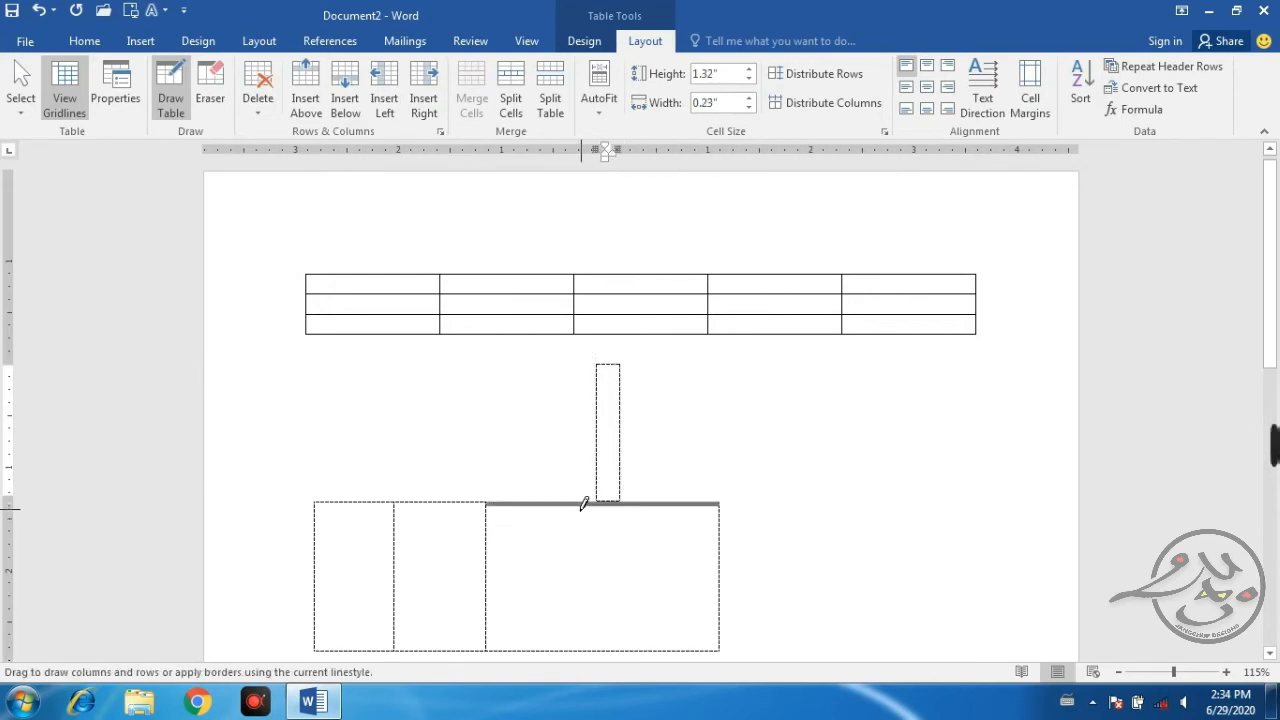
{"action": "left_click_drag", "start_coordinate": [584, 503], "coordinate": [580, 632]}
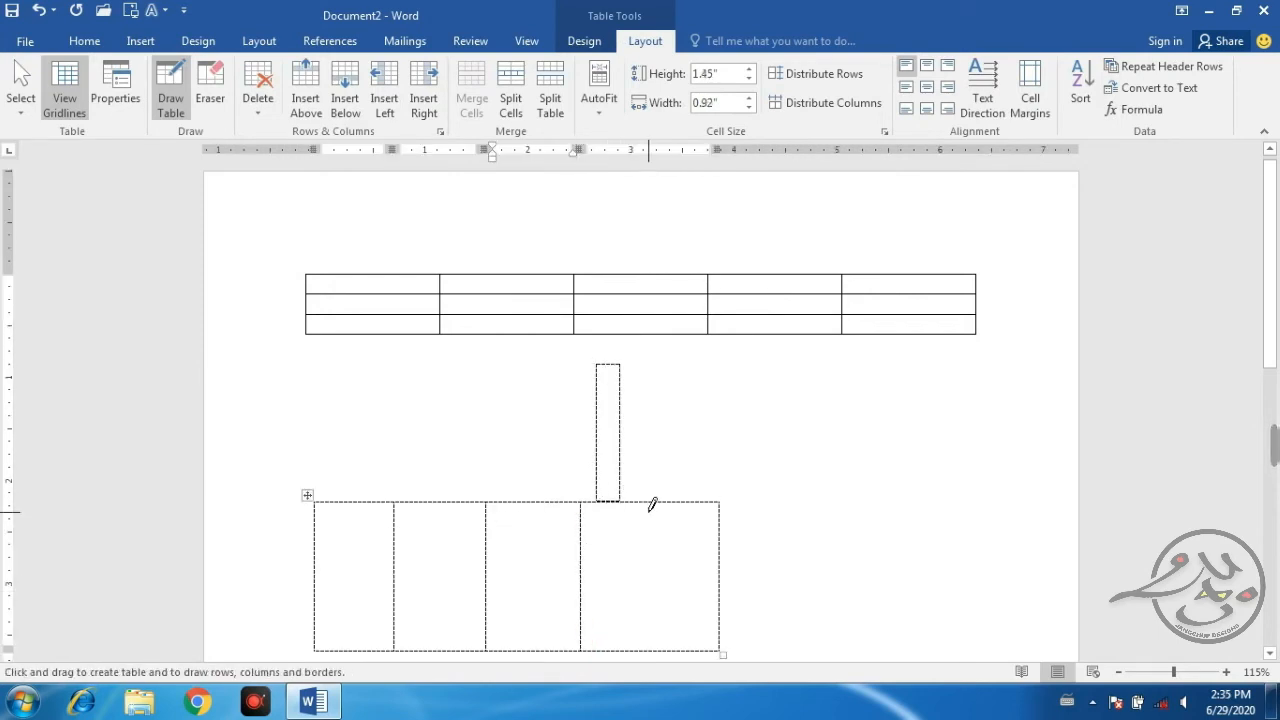
{"action": "left_click_drag", "start_coordinate": [542, 402], "coordinate": [542, 402]}
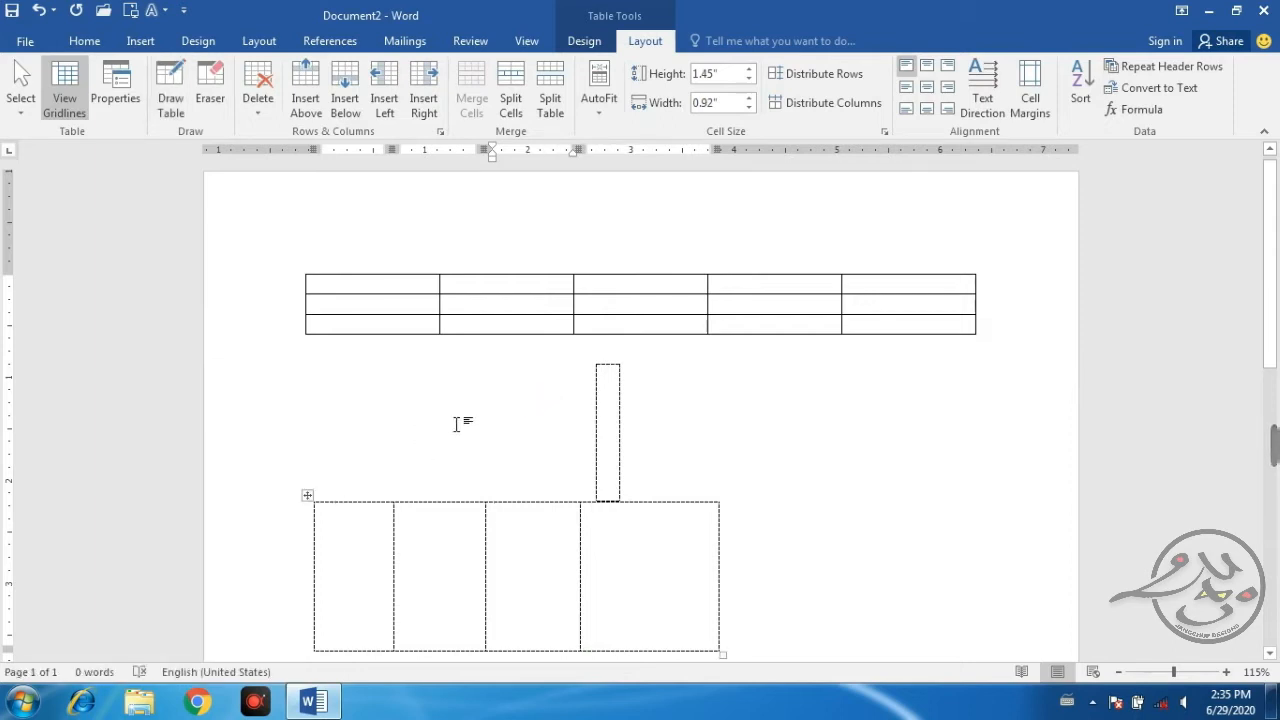
- Delete the narrow stray table and the hand-drawn four-column table beneath it
{"action": "left_click", "coordinate": [614, 397]}
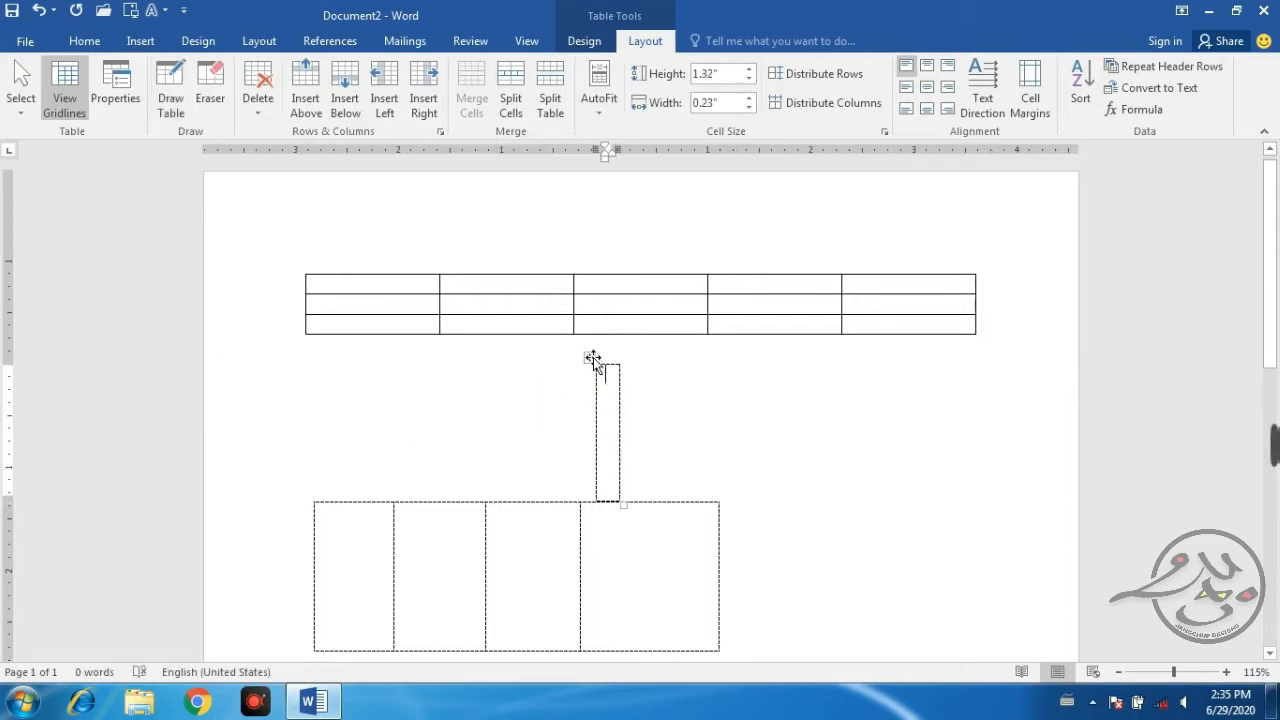
{"action": "left_click", "coordinate": [600, 357]}
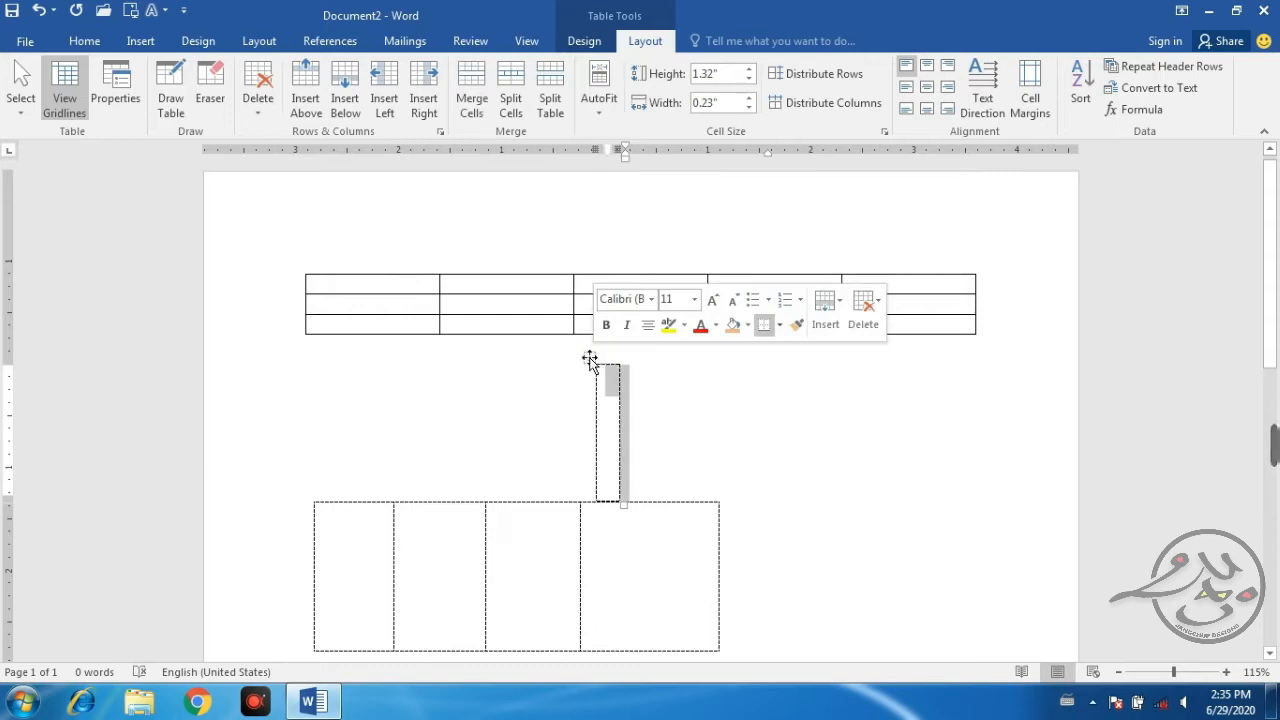
{"action": "key", "text": "BackSpace"}
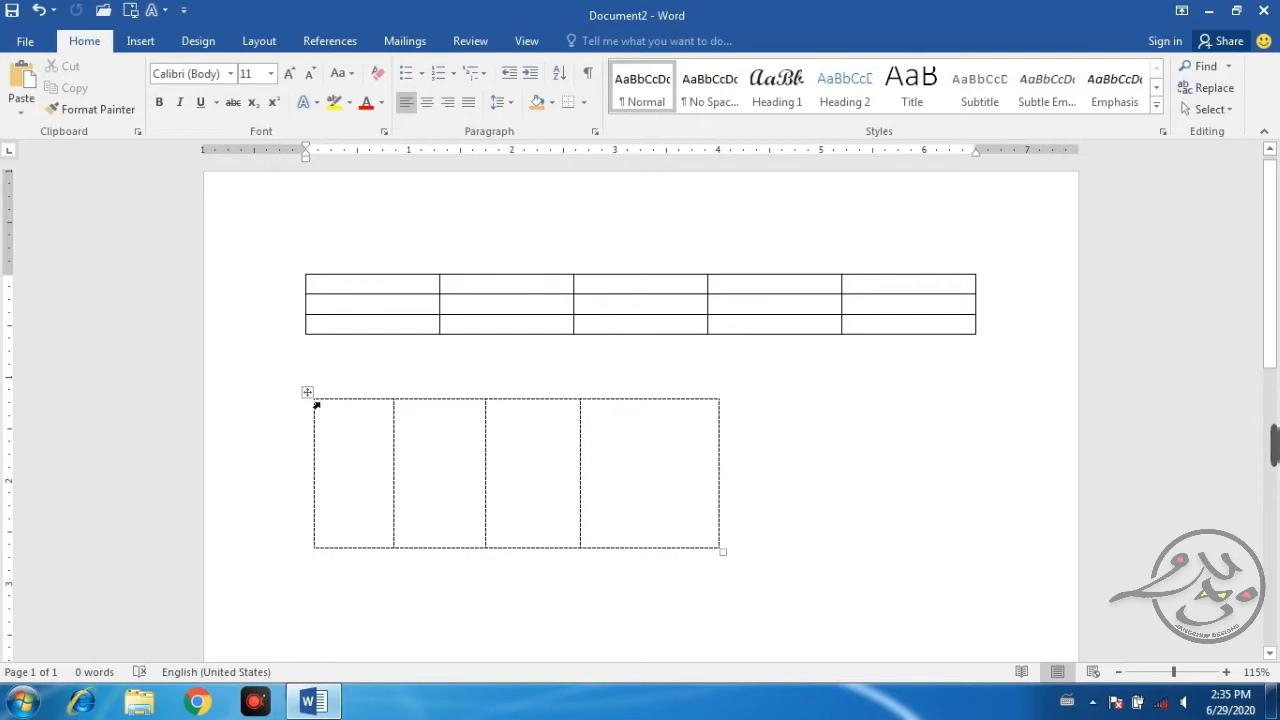
{"action": "left_click", "coordinate": [309, 392]}
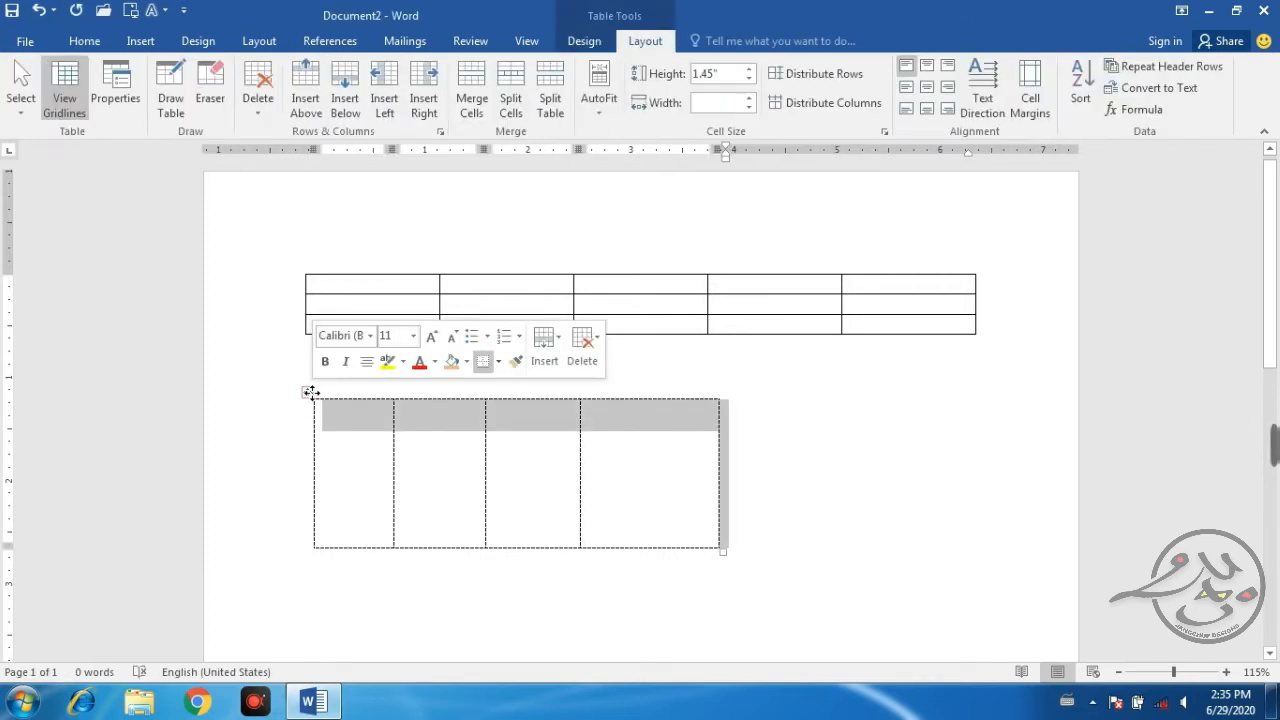
{"action": "key", "text": "BackSpace"}
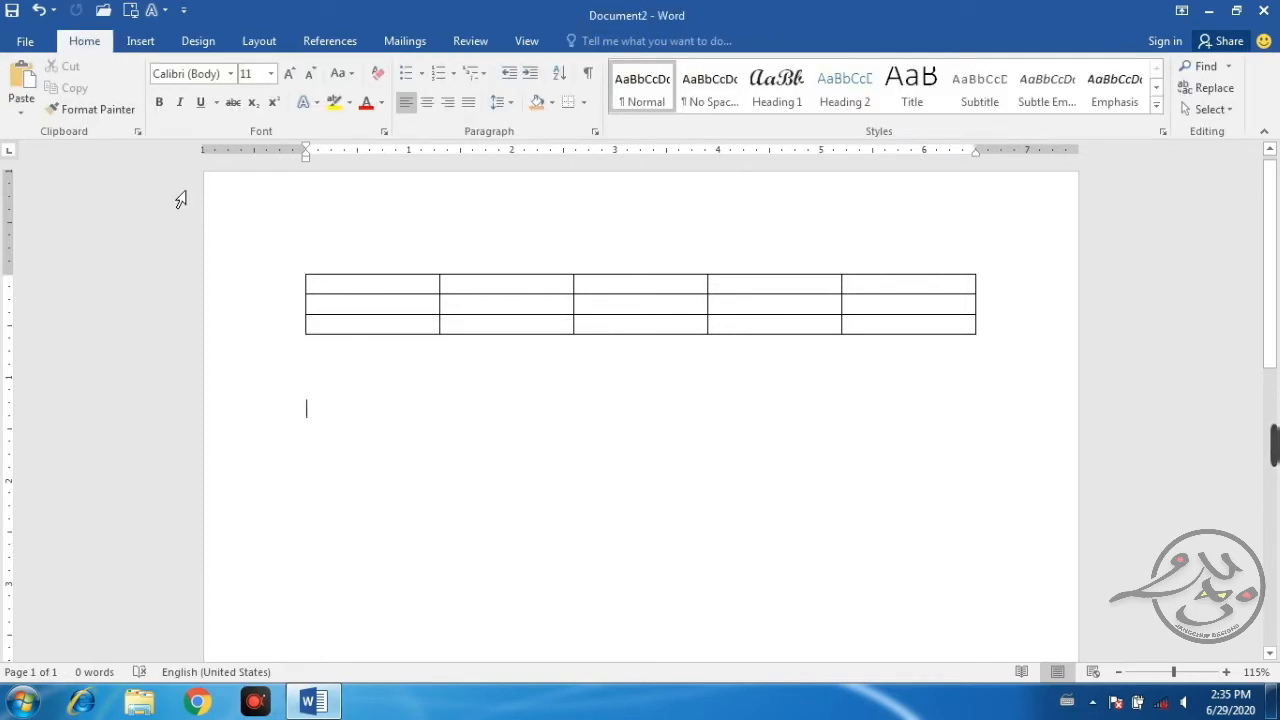
- Insert an embedded Excel spreadsheet below the table and return to the document text
{"action": "left_click", "coordinate": [143, 44]}
{"action": "left_click", "coordinate": [120, 95]}
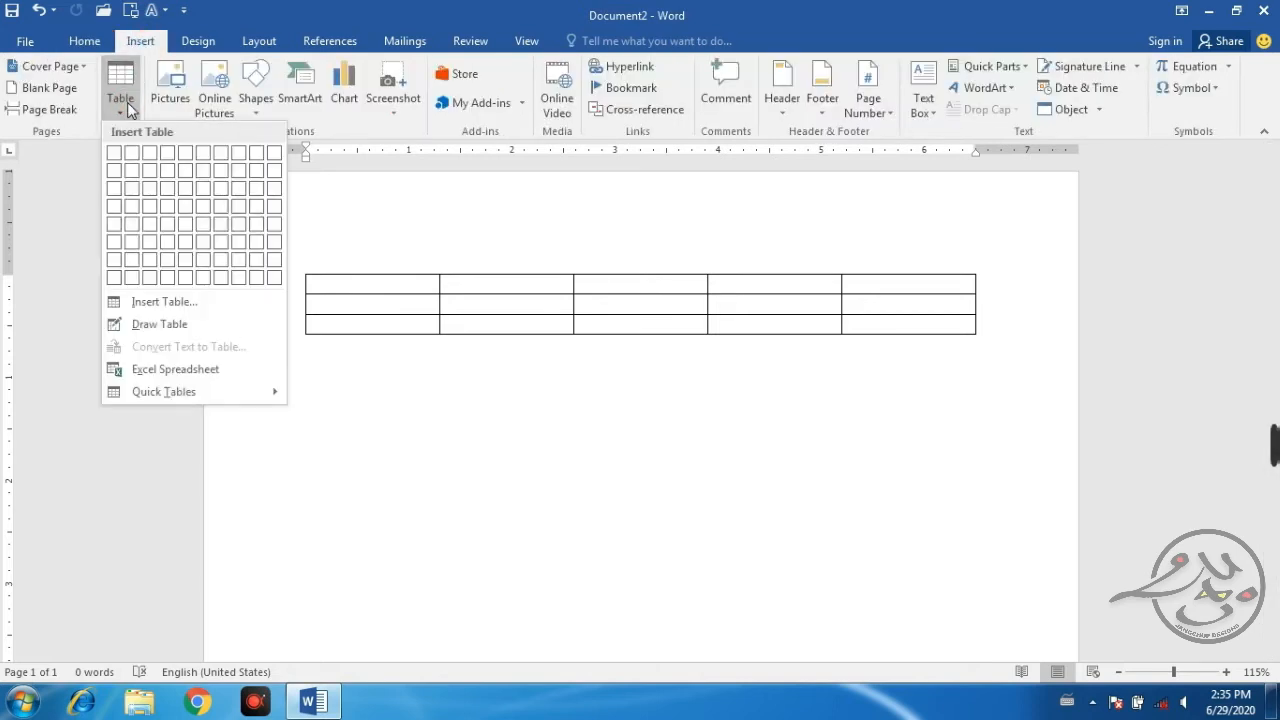
{"action": "left_click", "coordinate": [200, 372]}
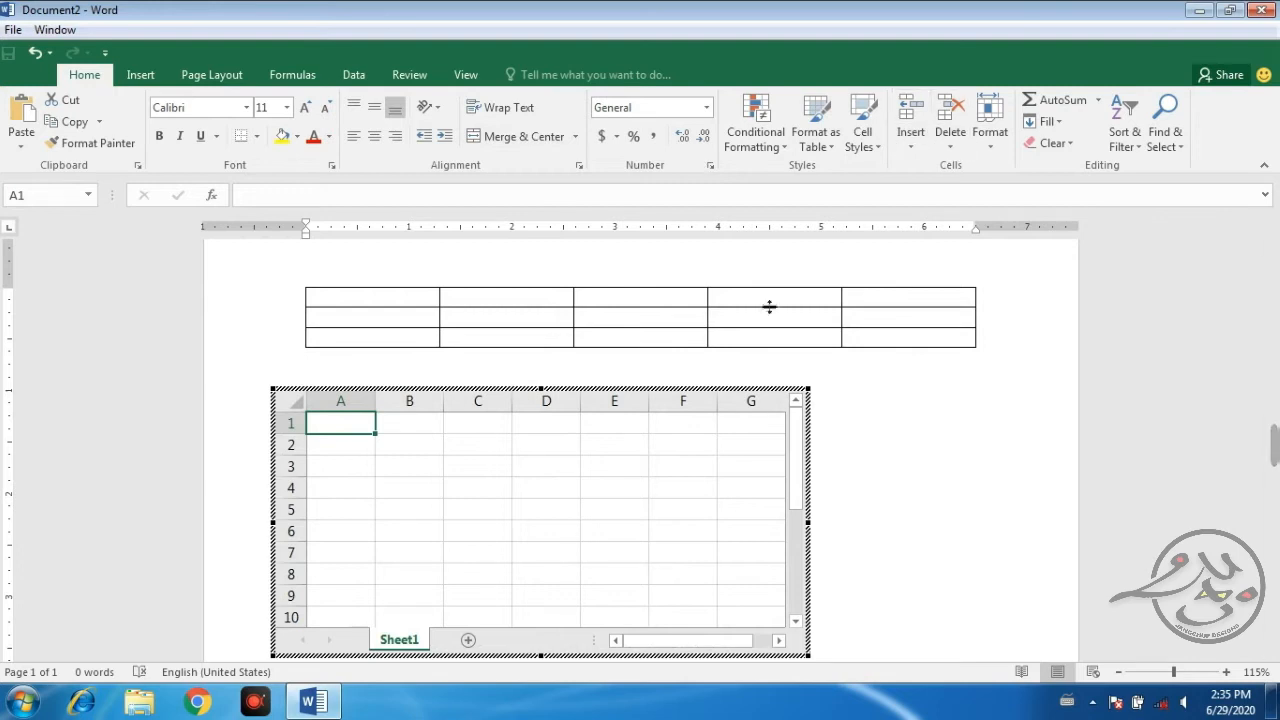
{"action": "left_click", "coordinate": [880, 468]}
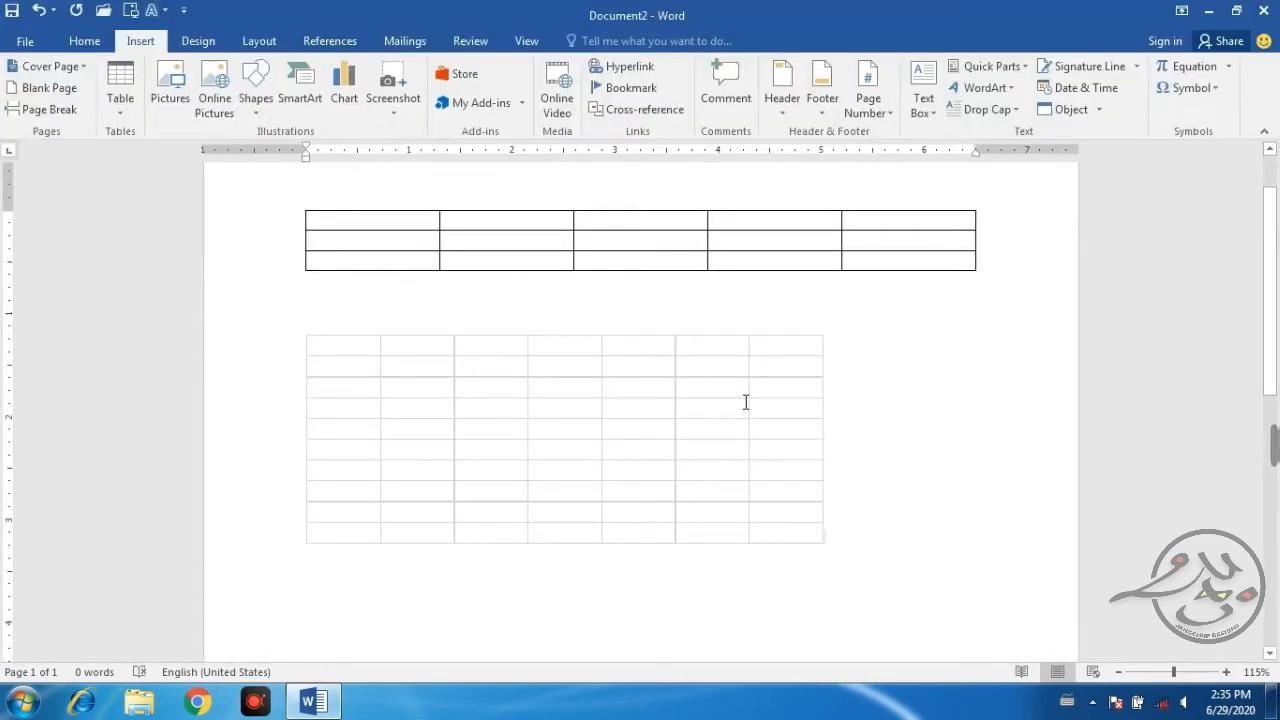
- Reopen the embedded Excel spreadsheet for editing, leave it and delete it from the document
{"action": "double_click", "coordinate": [665, 387]}
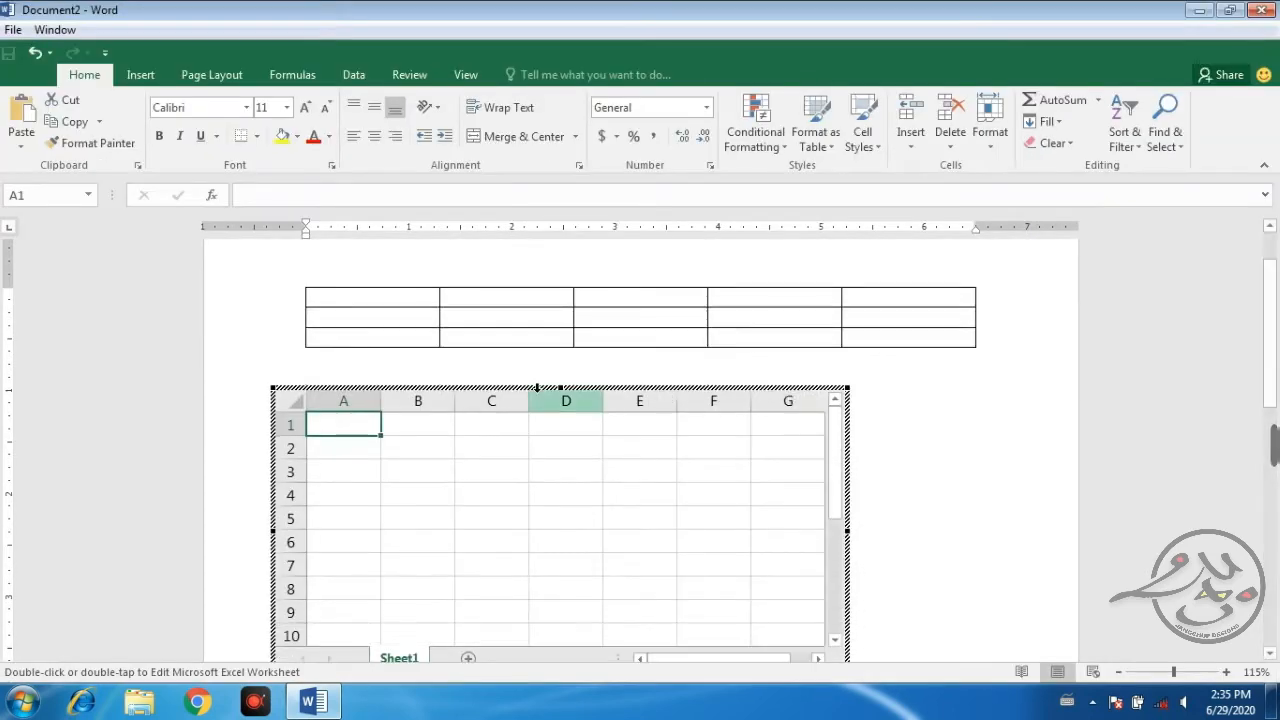
{"action": "left_click", "coordinate": [857, 451]}
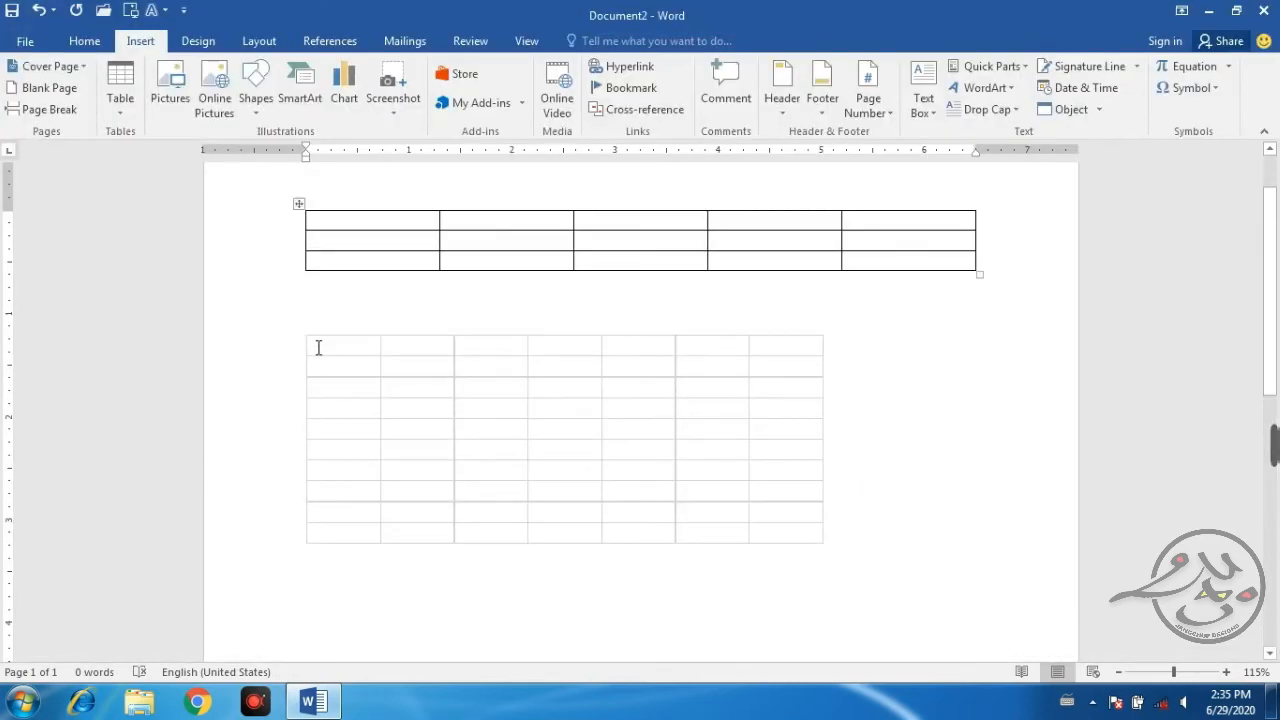
{"action": "left_click", "coordinate": [314, 347]}
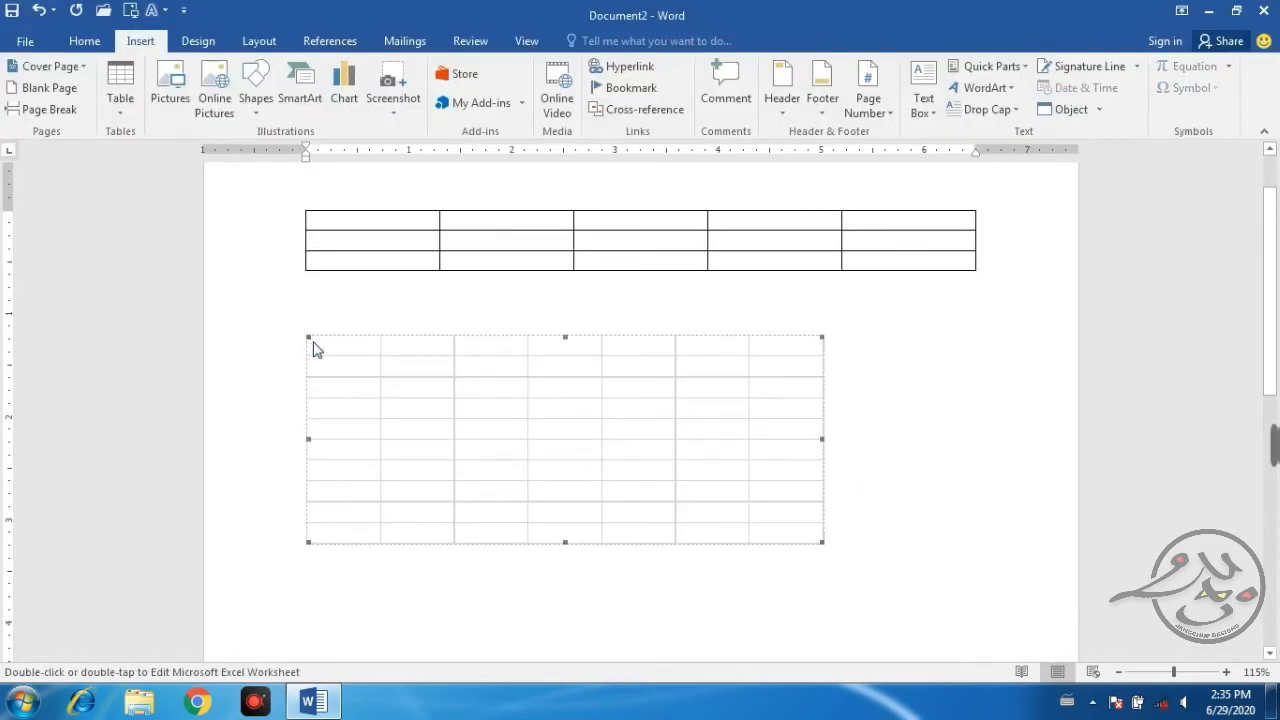
{"action": "key", "text": "Delete"}
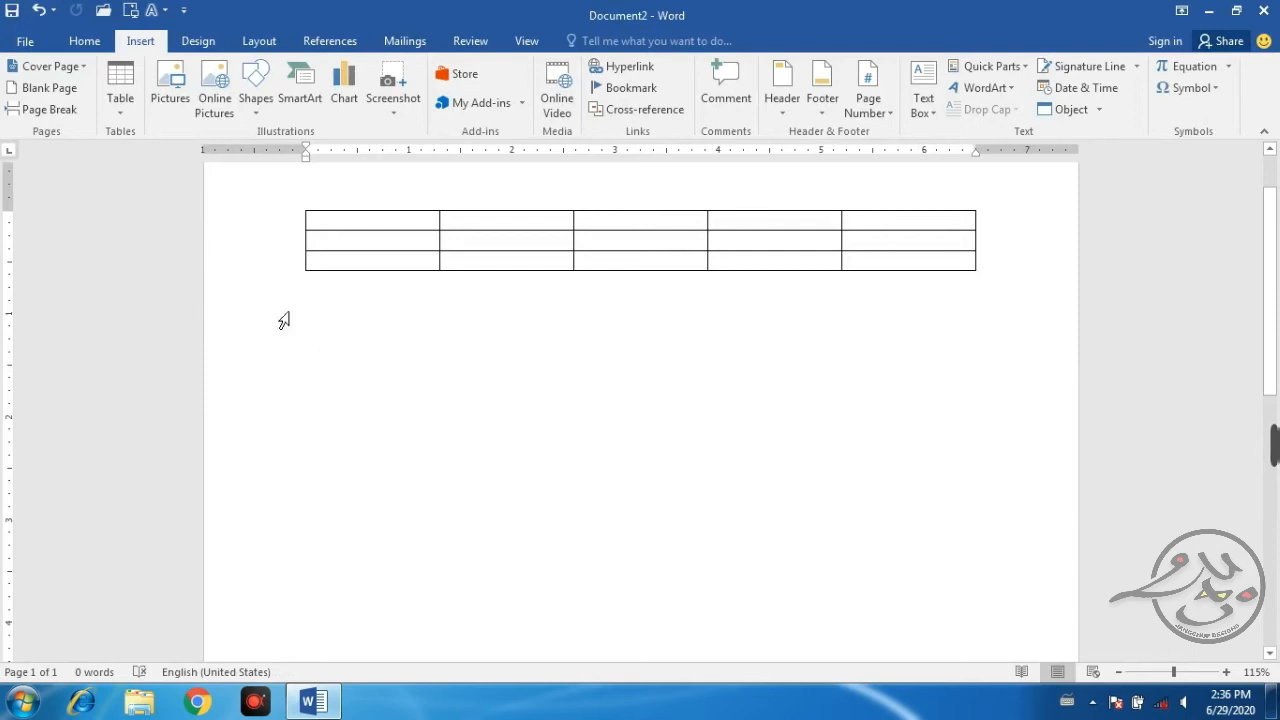
{"action": "left_click", "coordinate": [121, 99]}
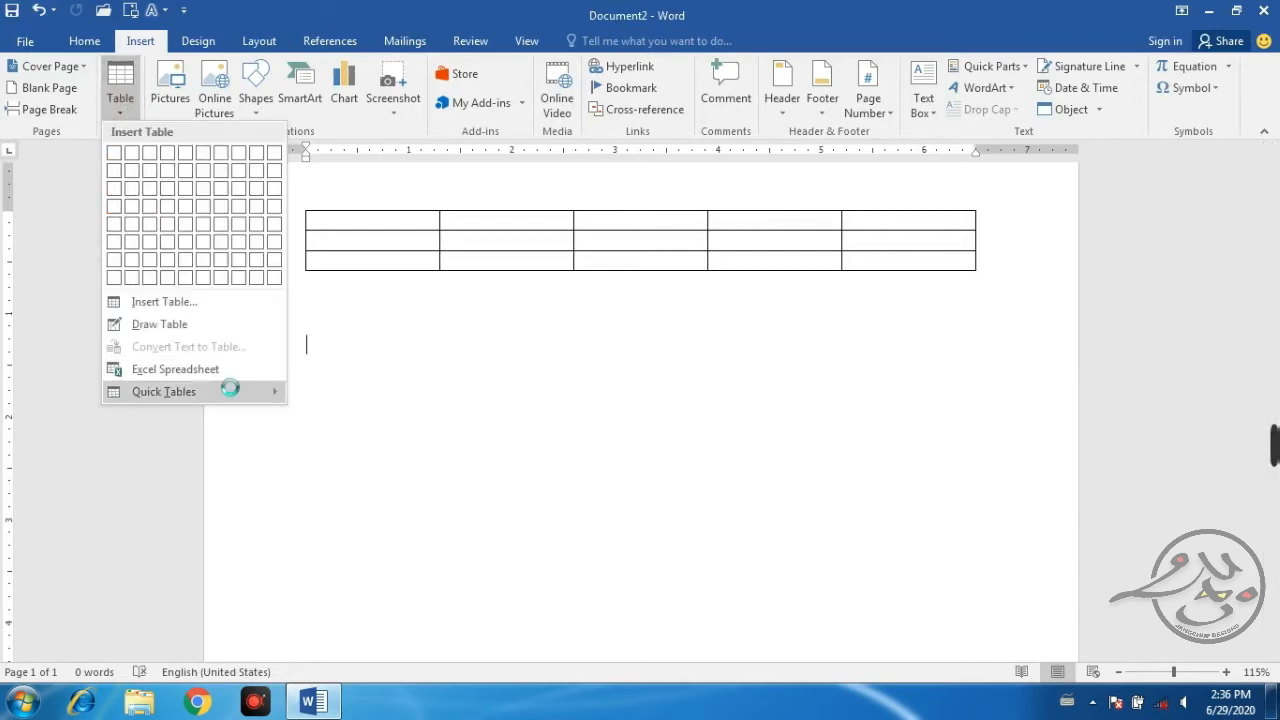
{"action": "mouse_move", "coordinate": [232, 390]}
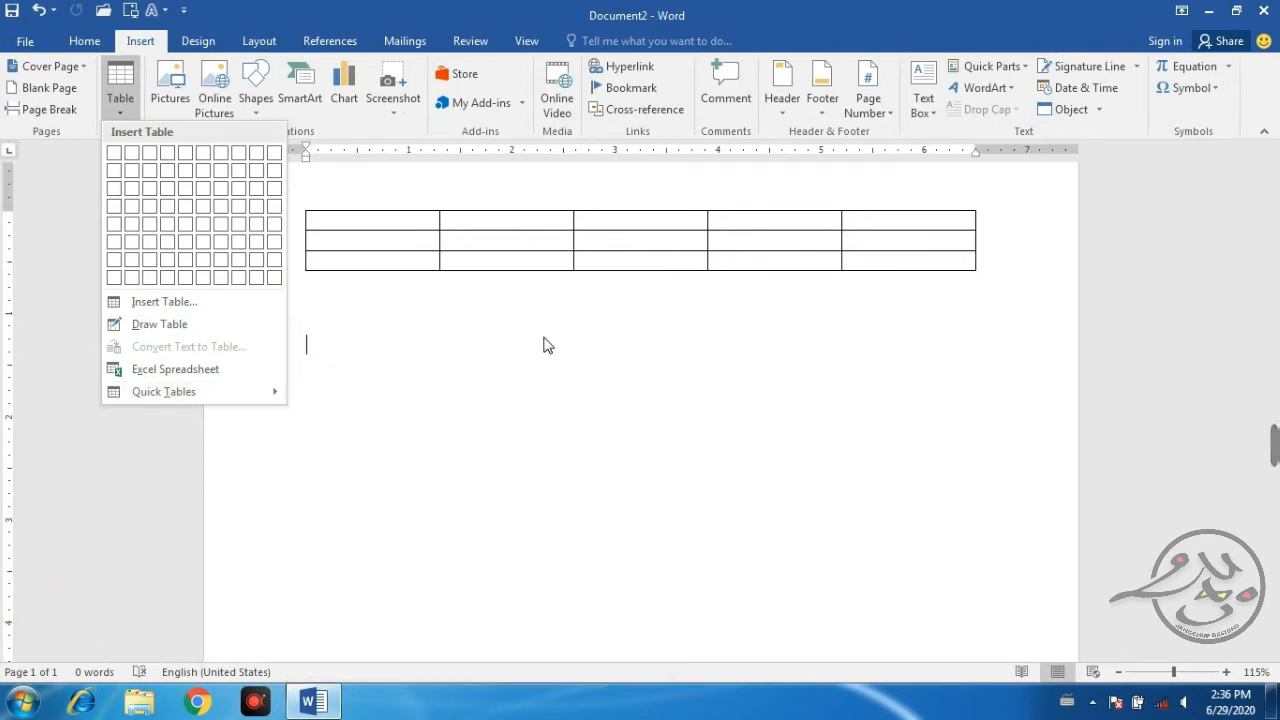
{"action": "left_click", "coordinate": [477, 328]}
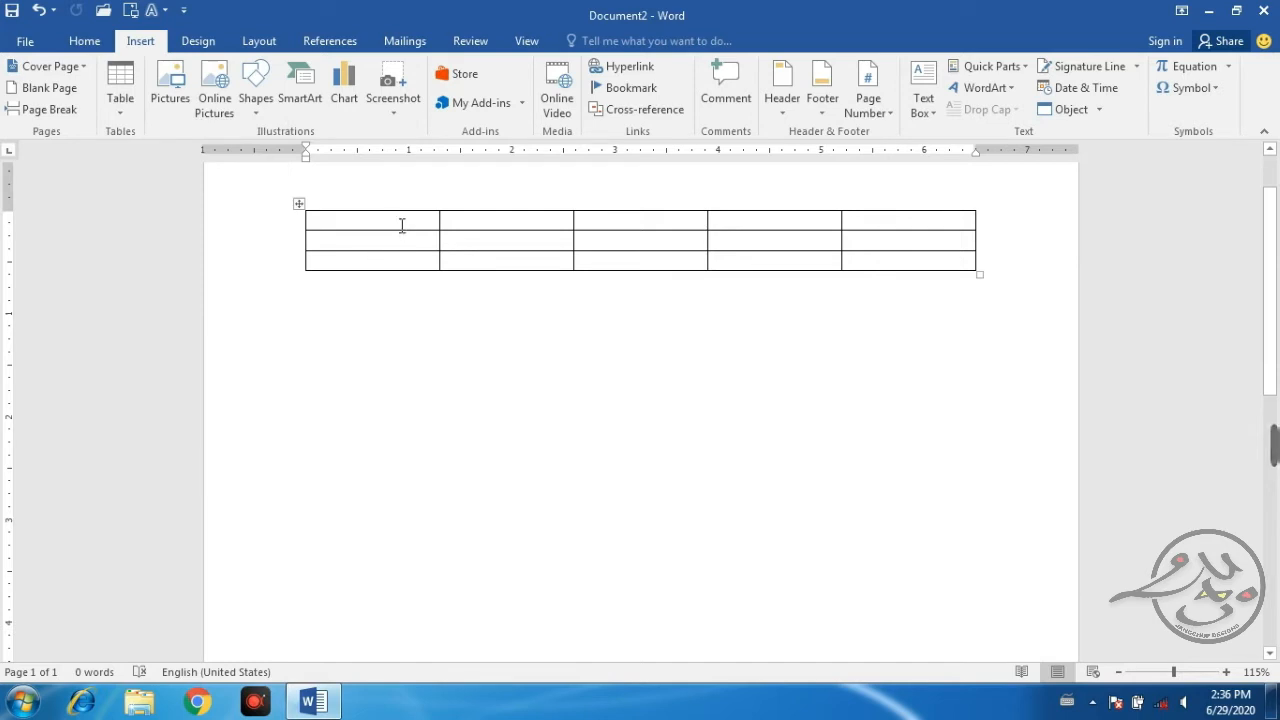
- Enter the headings SL and Name in the first two cells of the table's first row
{"action": "left_click", "coordinate": [370, 220]}
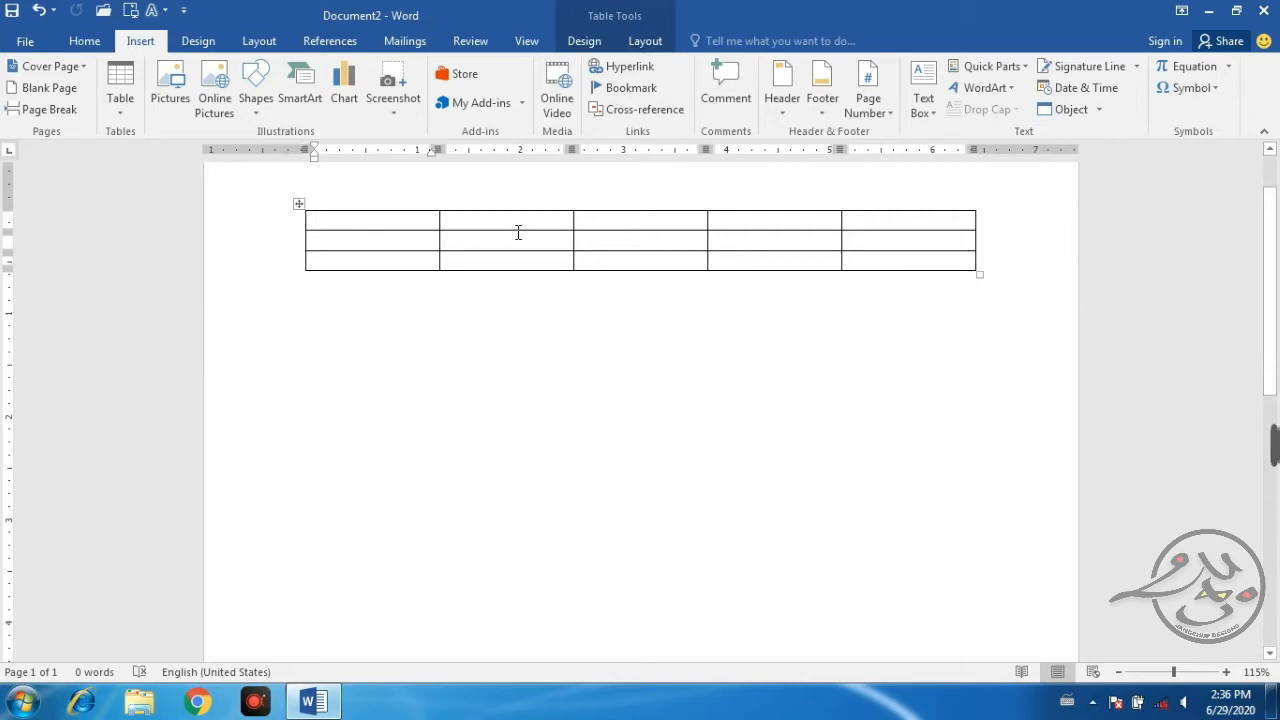
{"action": "left_click", "coordinate": [588, 44]}
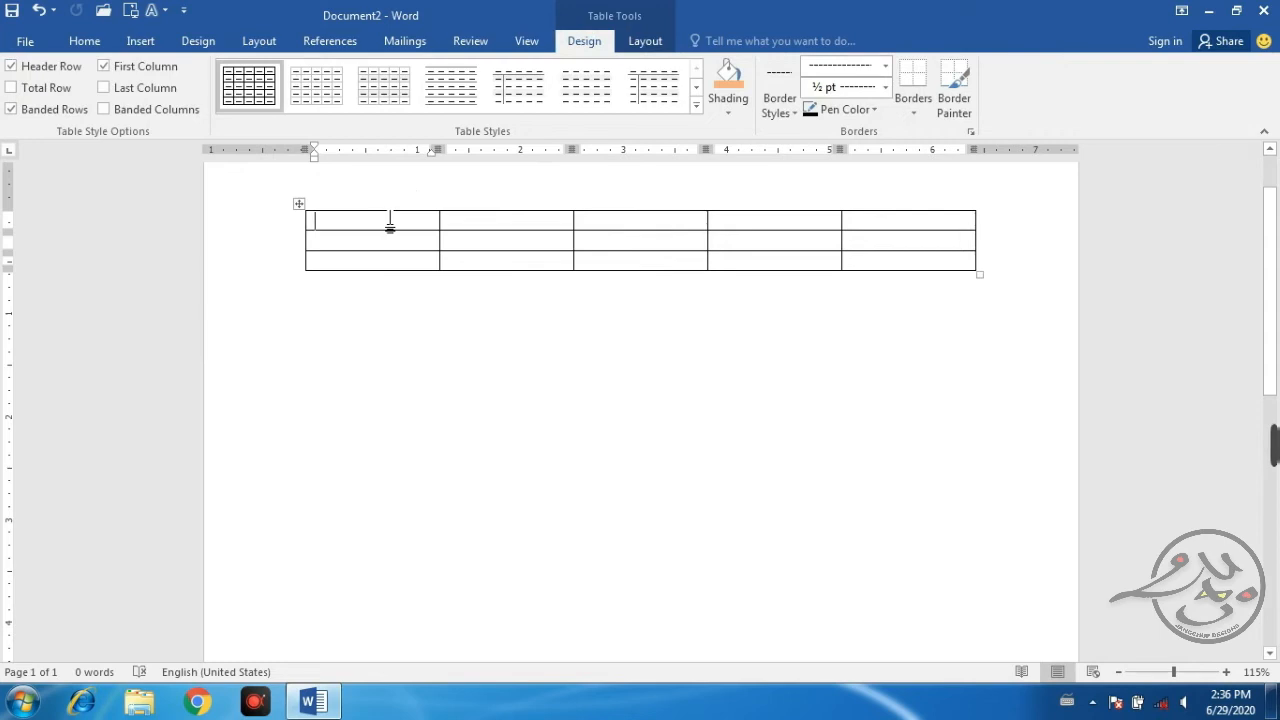
{"action": "type", "text": "S"}
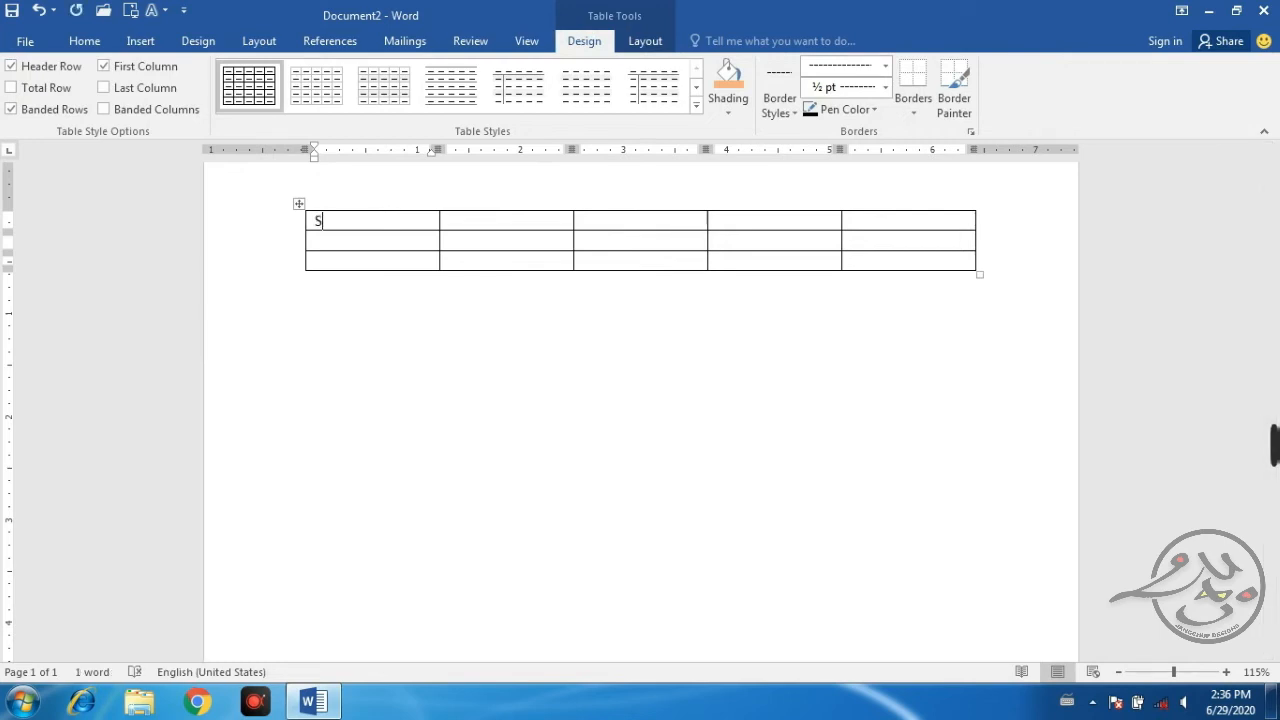
{"action": "type", "text": "L"}
{"action": "key", "text": "Tab"}
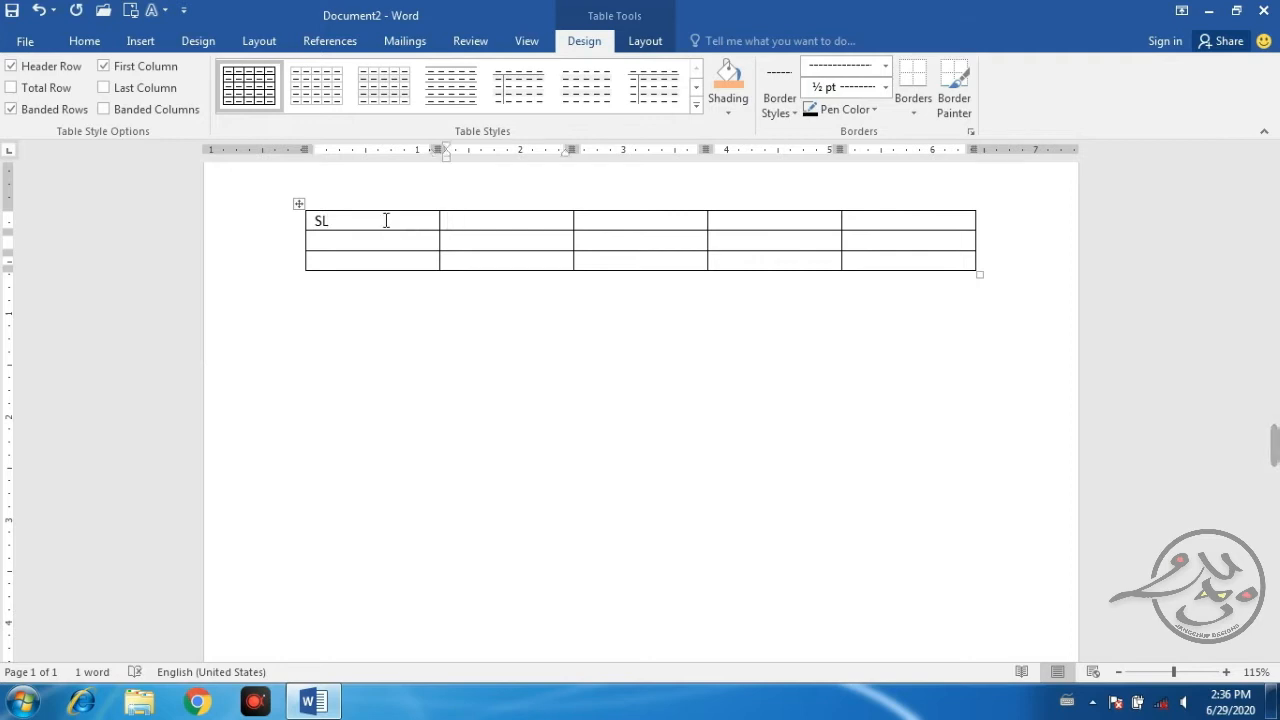
{"action": "type", "text": "Name"}
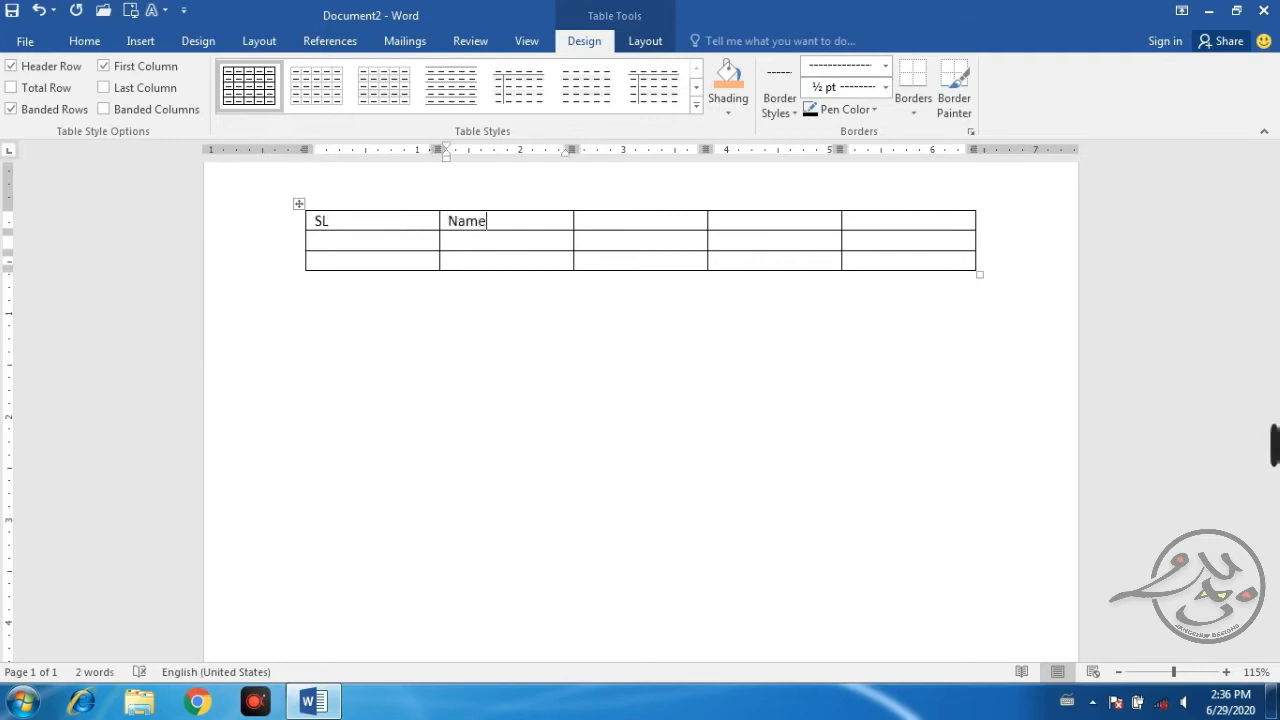
{"action": "key", "text": "Tab"}
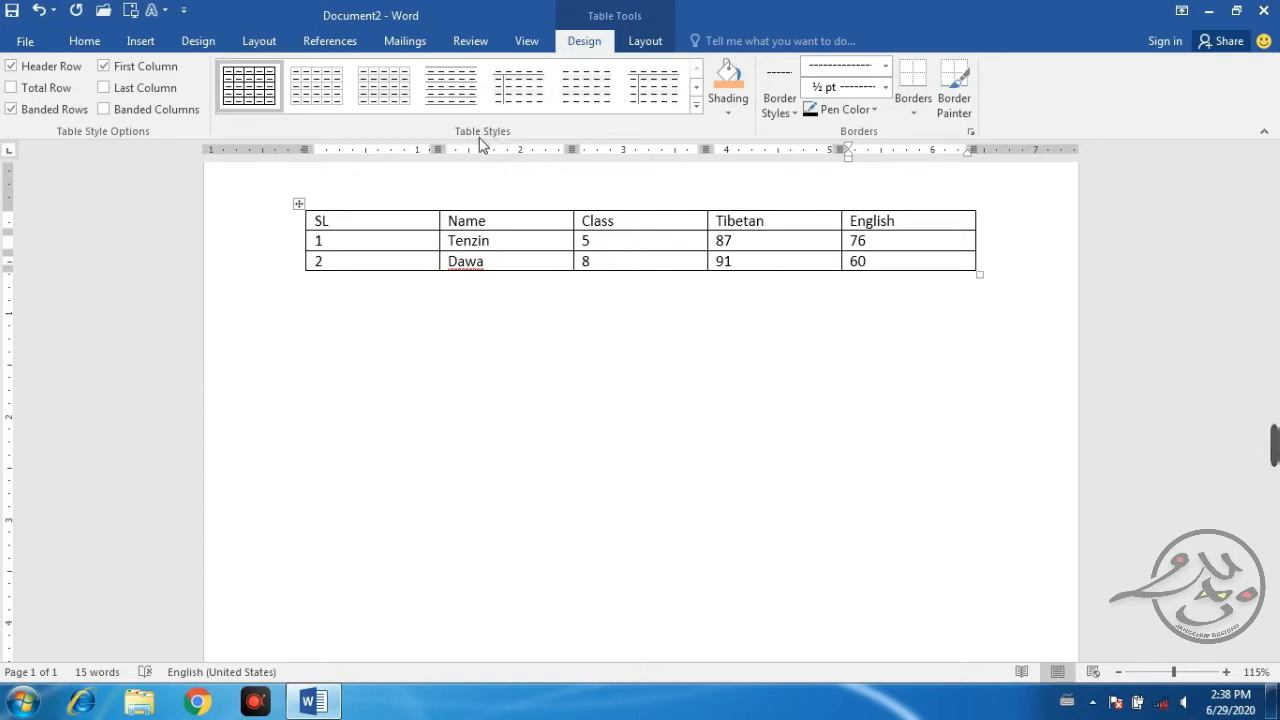
- Apply the blue grid table style with a solid header row and first column to the whole table
{"action": "left_click", "coordinate": [696, 105]}
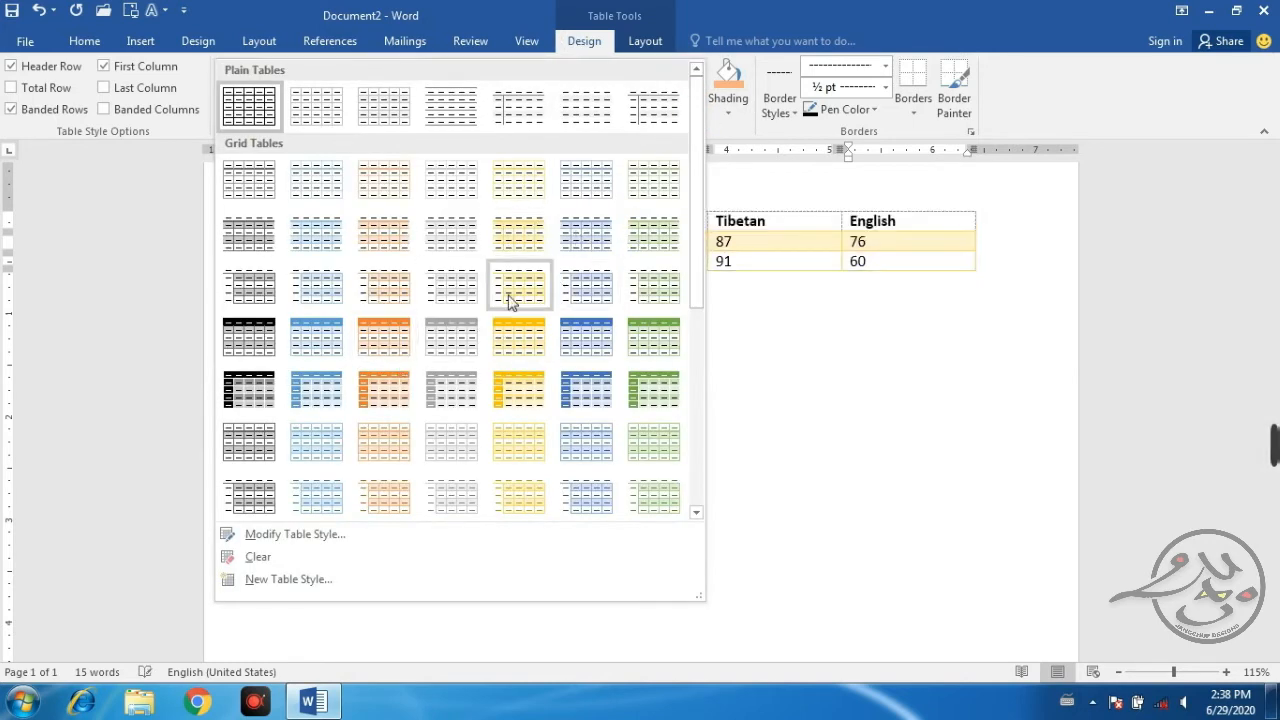
{"action": "left_click", "coordinate": [742, 185]}
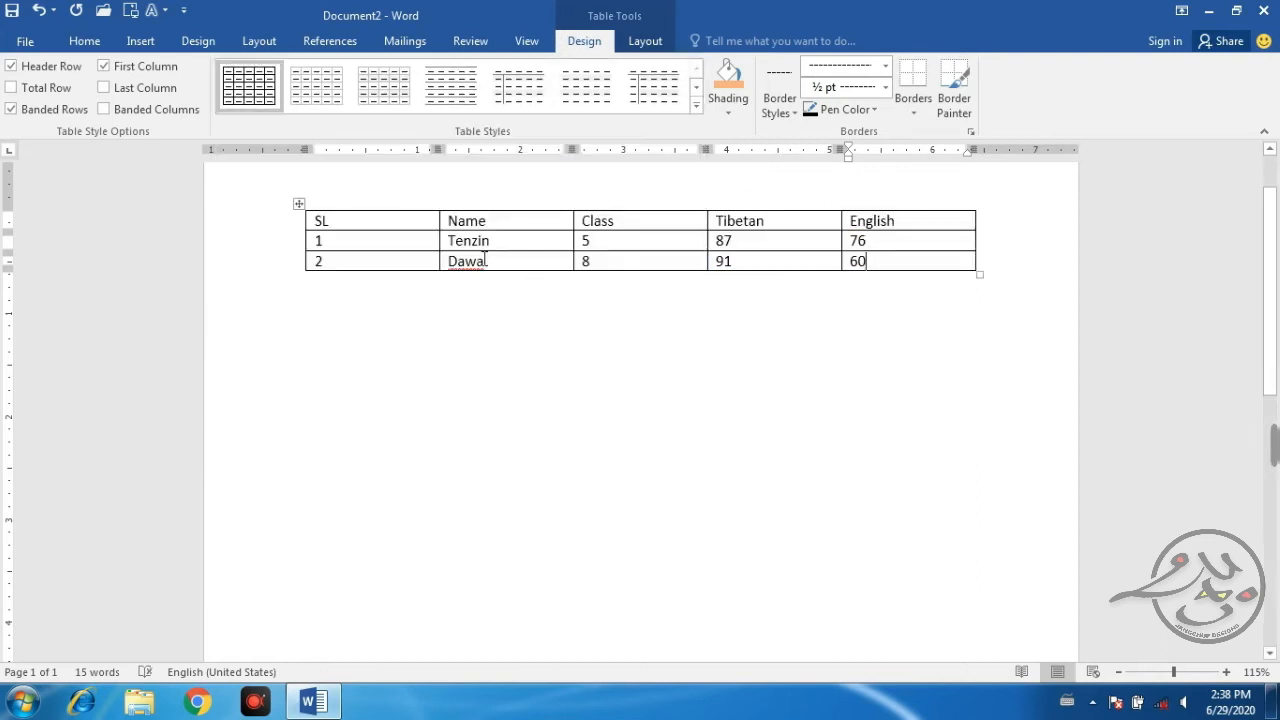
{"action": "left_click", "coordinate": [299, 205]}
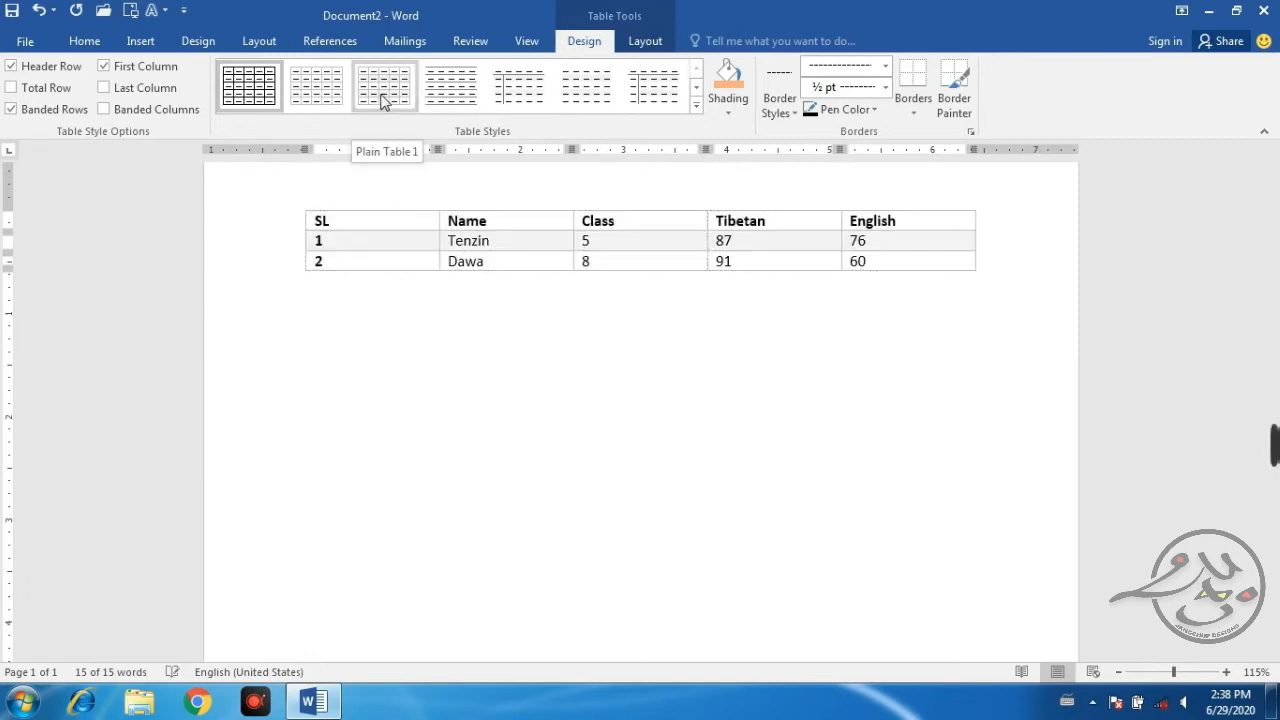
{"action": "left_click", "coordinate": [698, 107]}
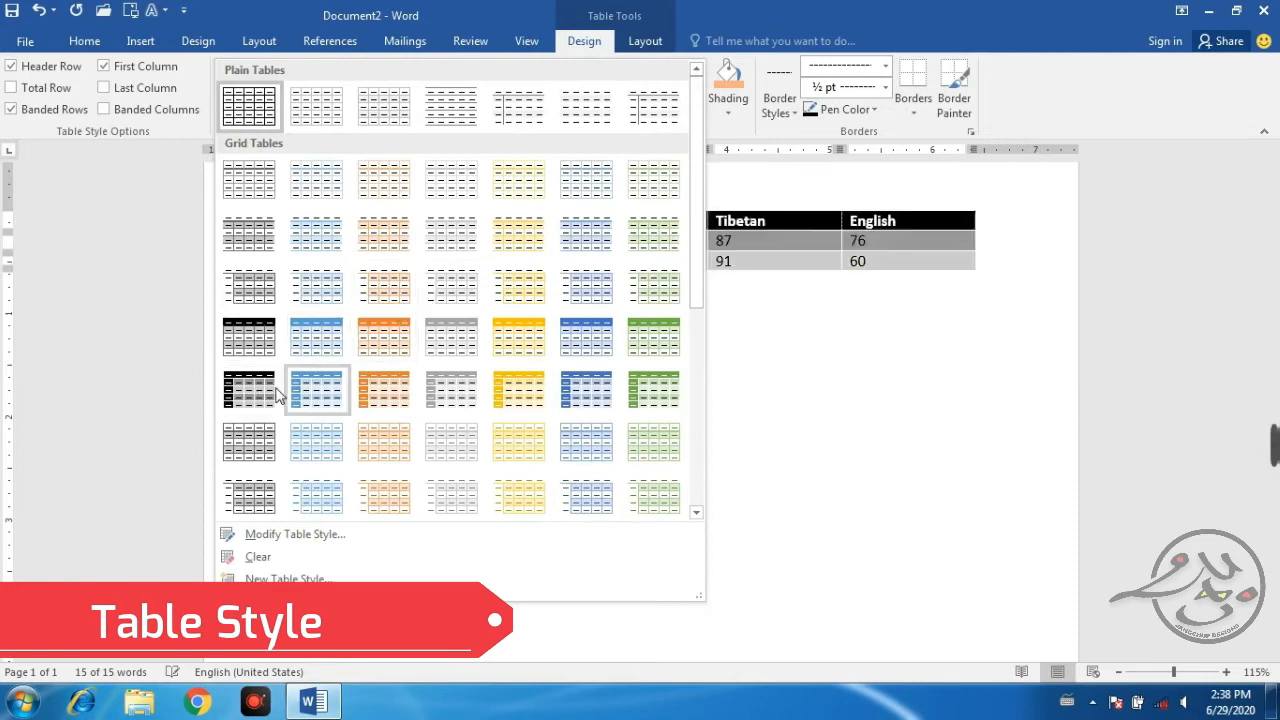
{"action": "left_click", "coordinate": [321, 389]}
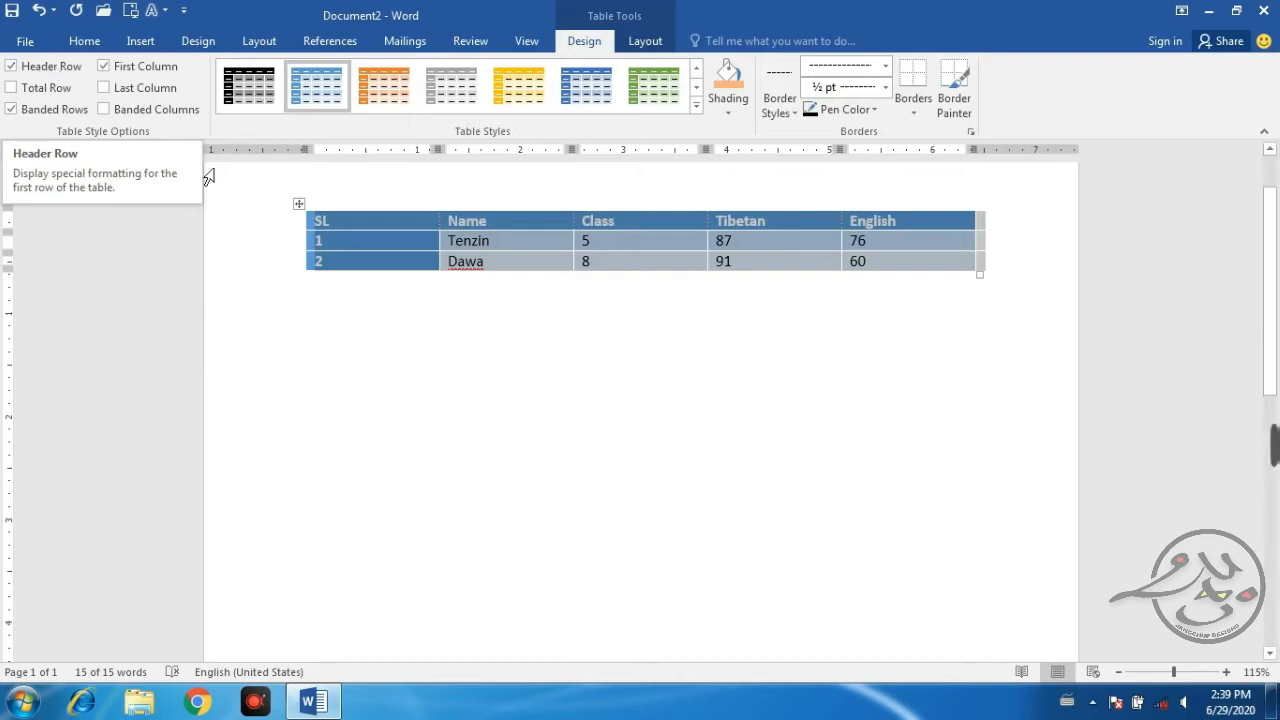
{"action": "left_click", "coordinate": [362, 236]}
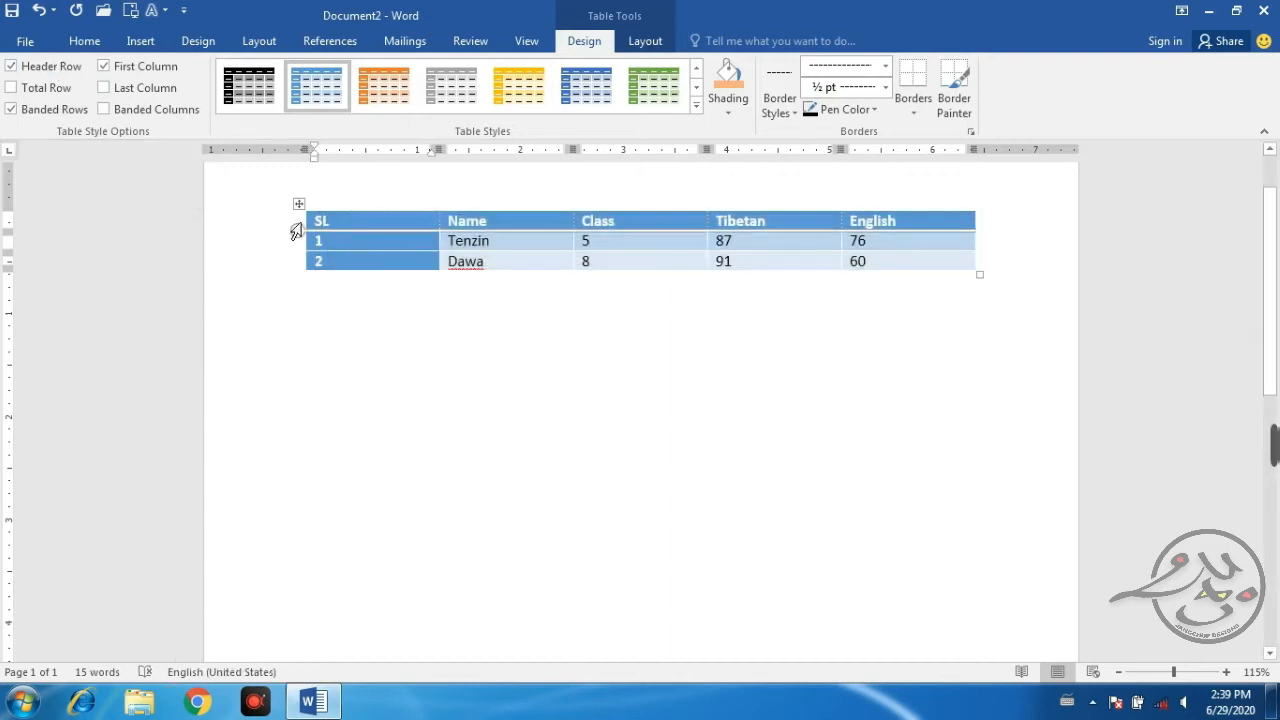
- Select the heading row and switch the table's Header Row formatting off and back on twice
{"action": "left_click", "coordinate": [293, 222]}
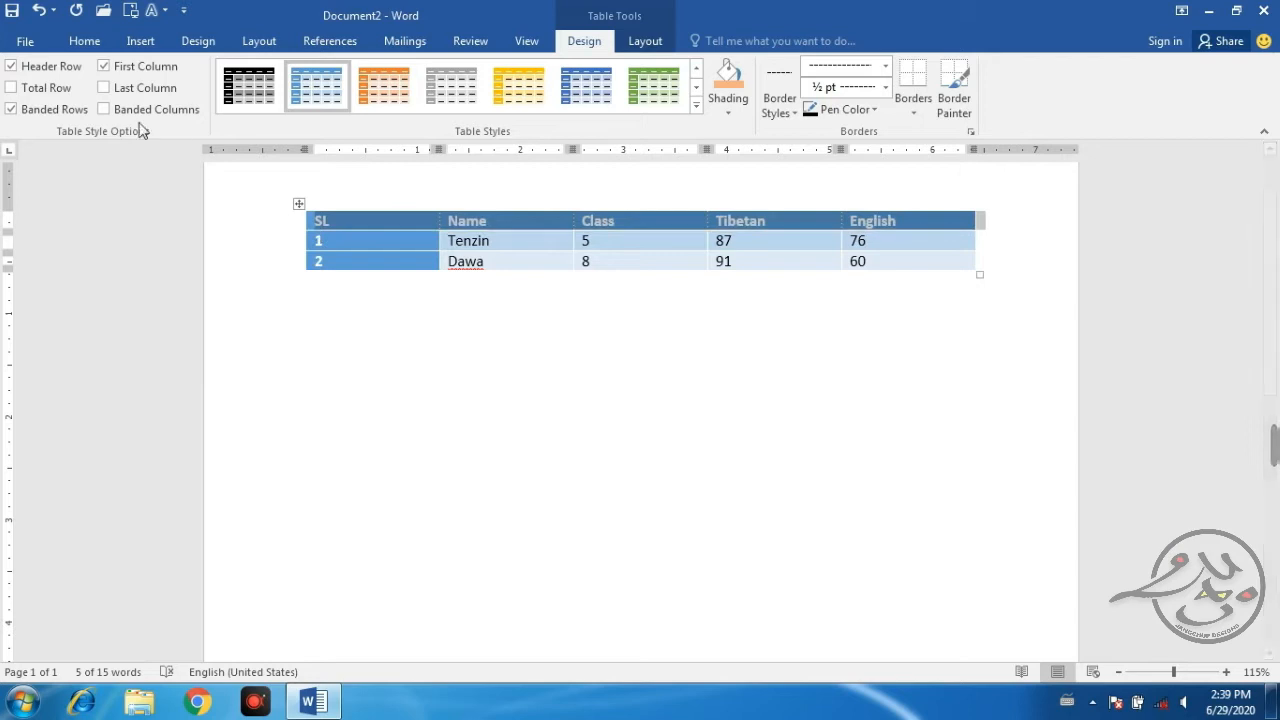
{"action": "left_click", "coordinate": [17, 66]}
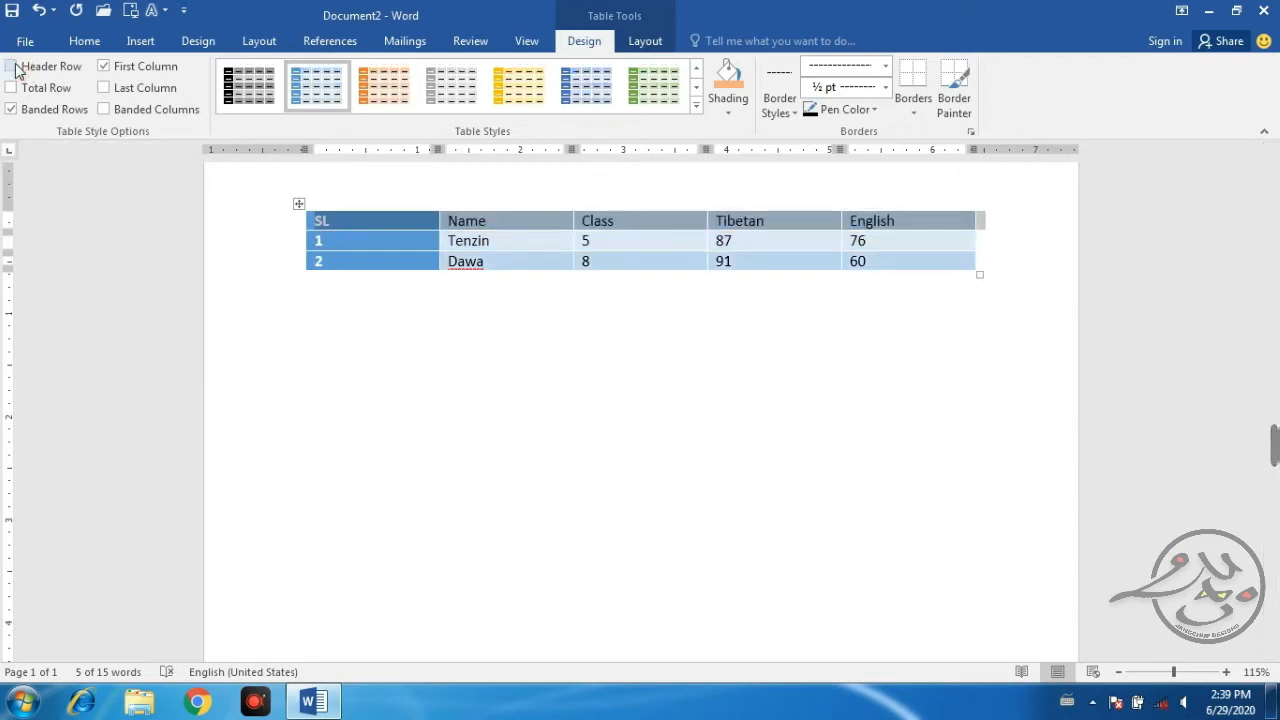
{"action": "left_click", "coordinate": [12, 66]}
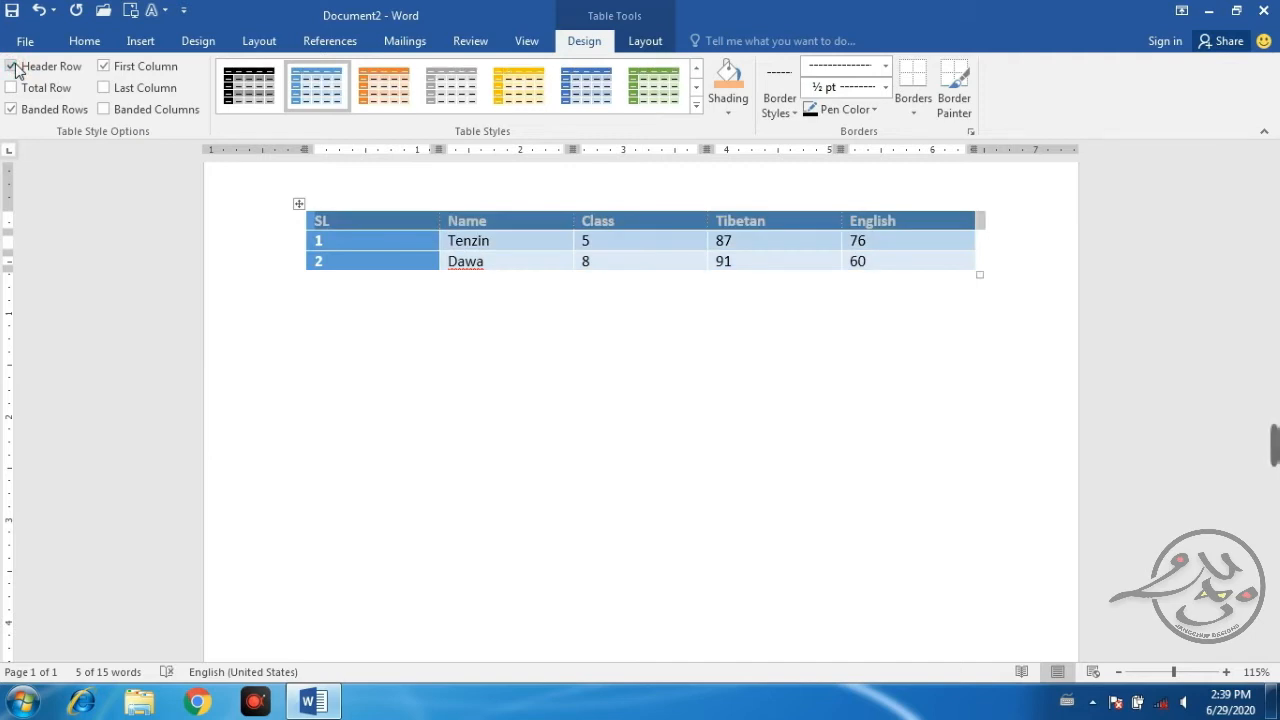
{"action": "left_click", "coordinate": [12, 66]}
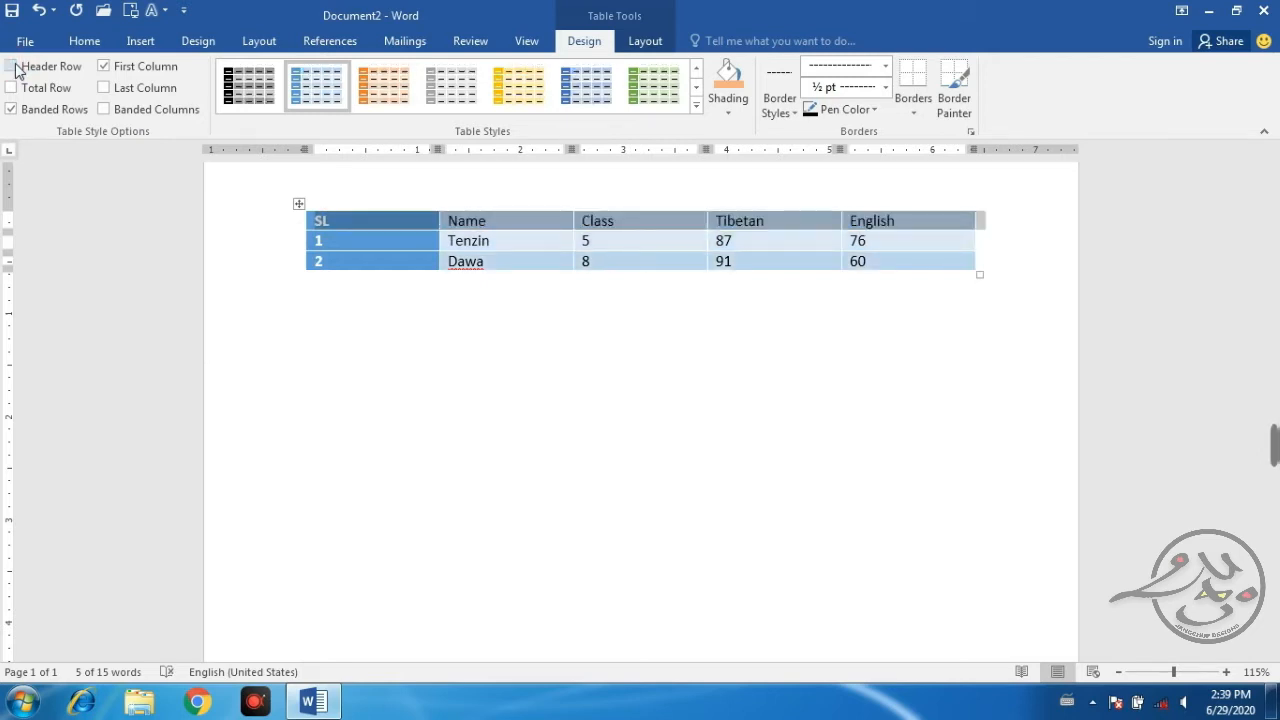
{"action": "left_click", "coordinate": [12, 66]}
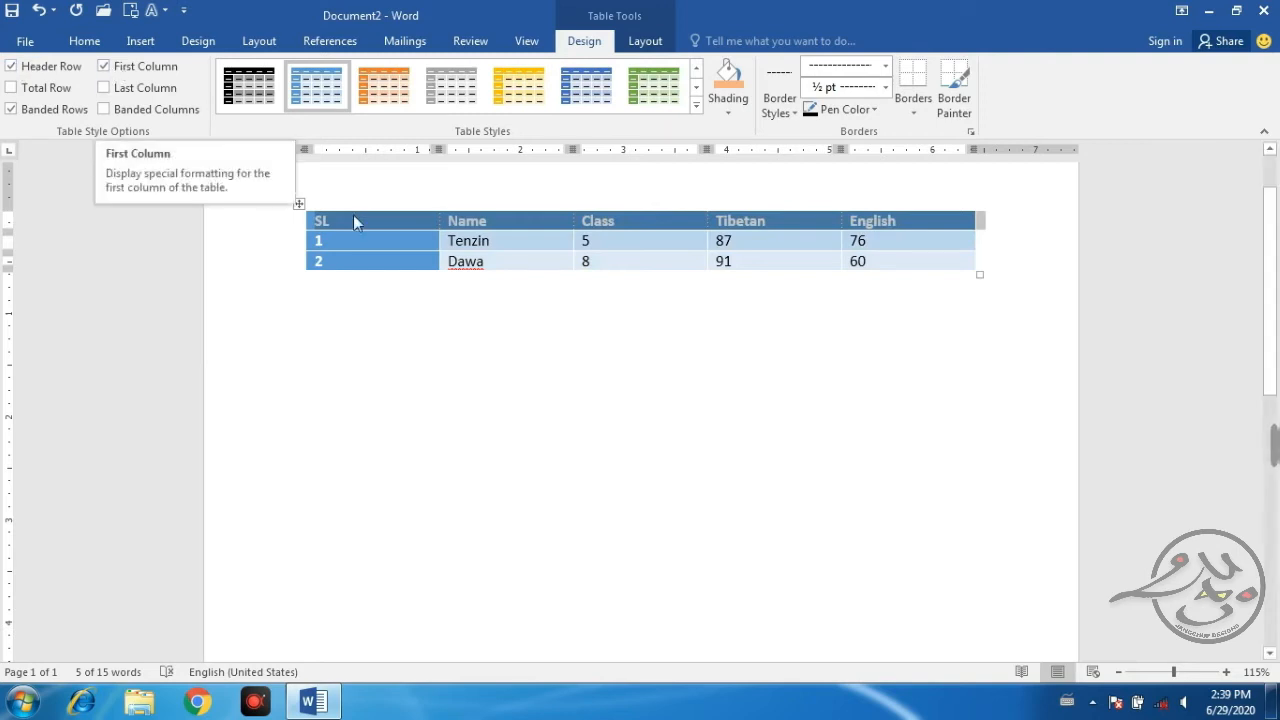
- Switch the table's First Column formatting off and back on repeatedly to compare the SL column's appearance
{"action": "left_click", "coordinate": [104, 67]}
{"action": "left_click", "coordinate": [104, 67]}
{"action": "left_click", "coordinate": [106, 70]}
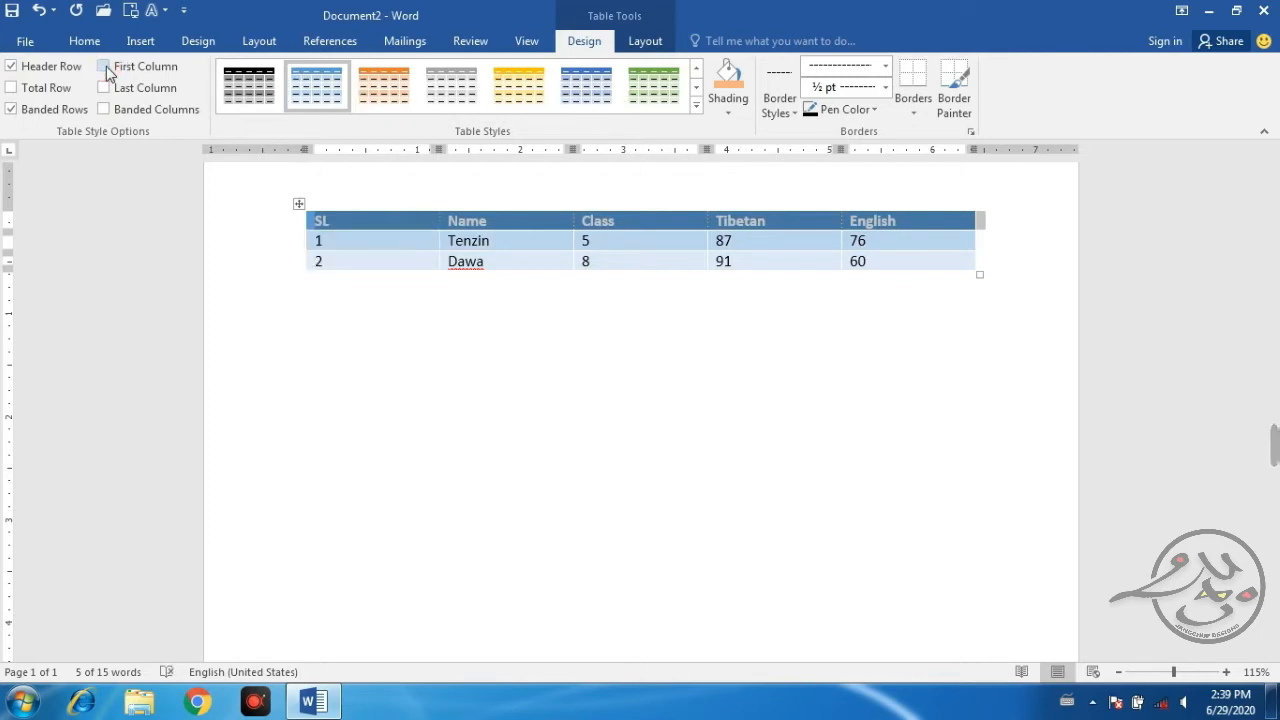
{"action": "left_click", "coordinate": [106, 70]}
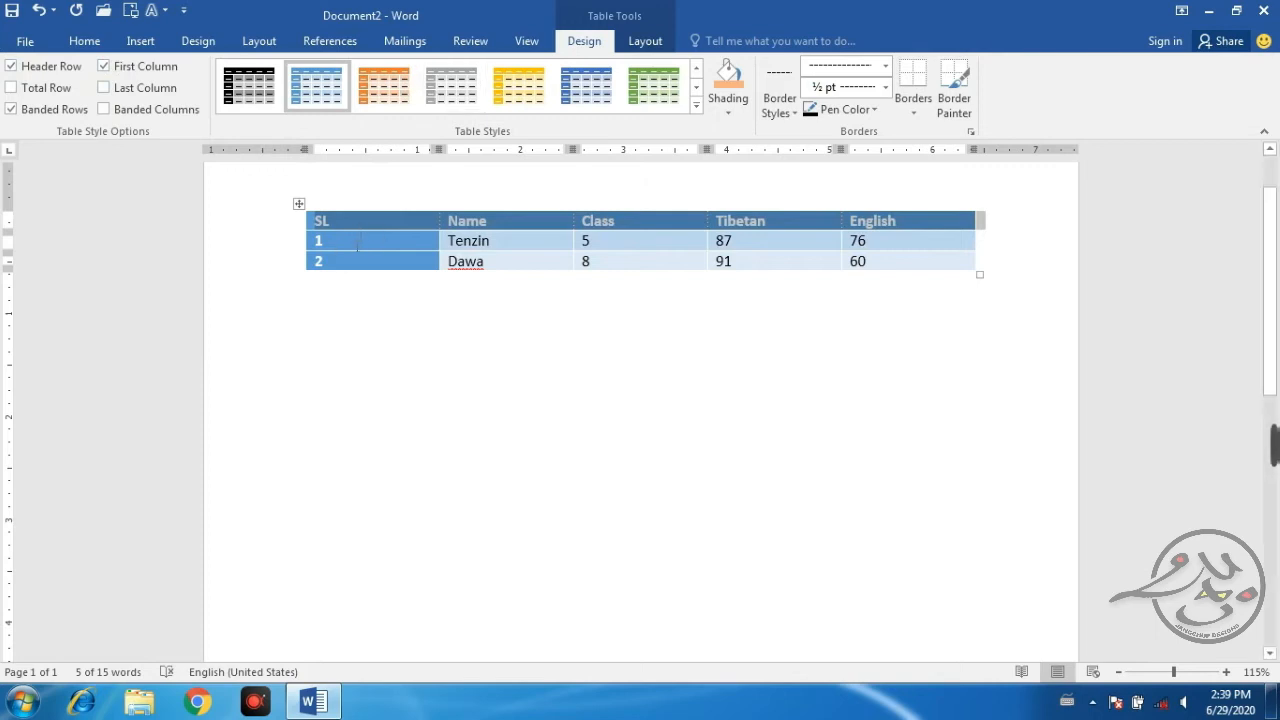
{"action": "left_click", "coordinate": [140, 70]}
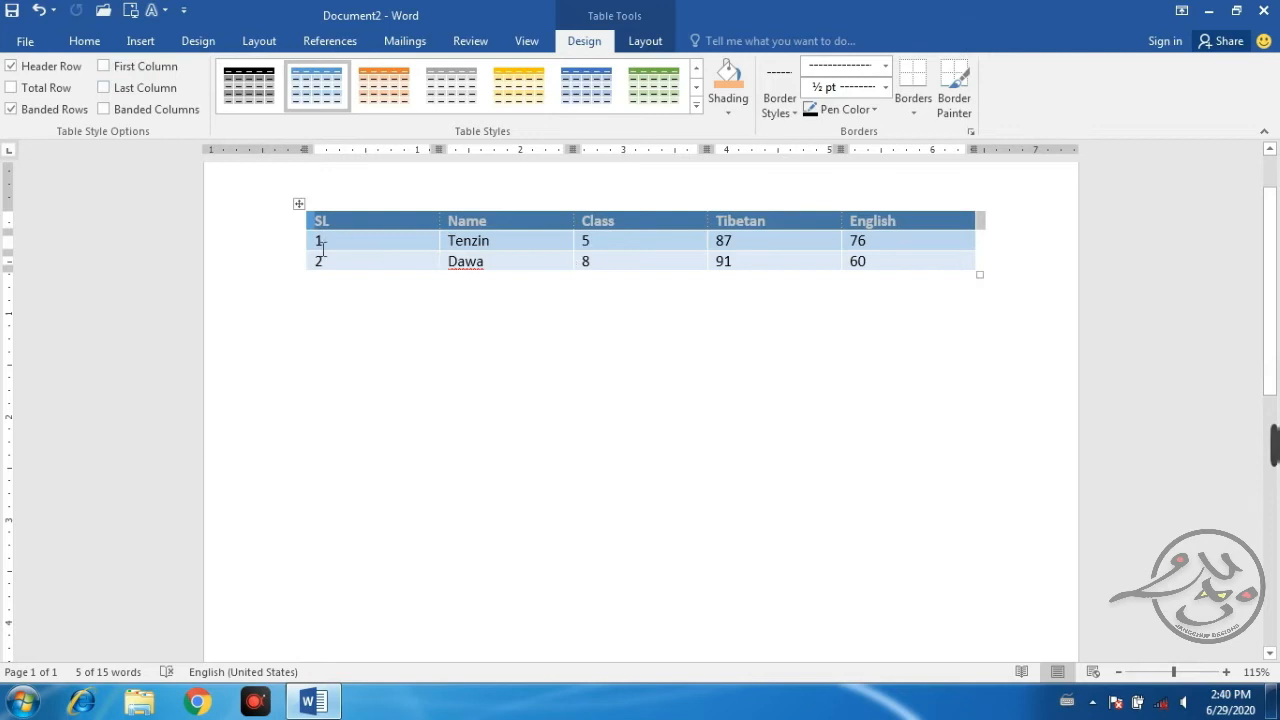
{"action": "left_click", "coordinate": [127, 68]}
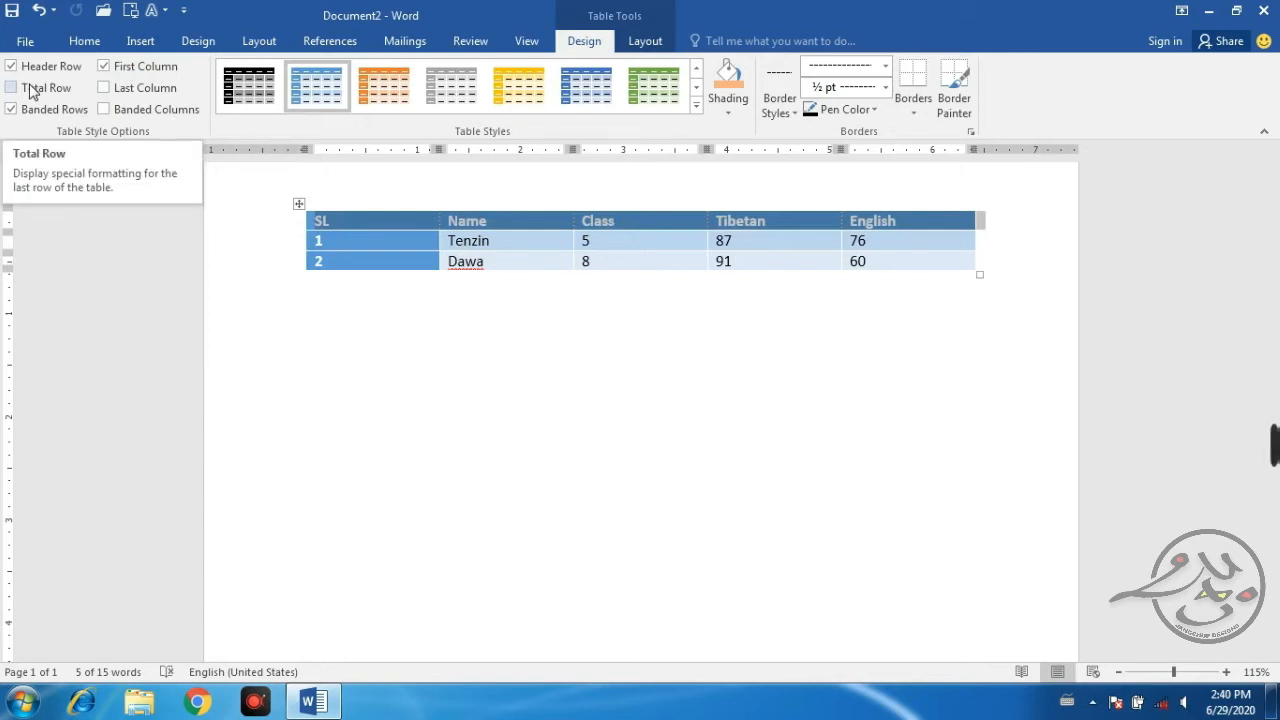
- Add a row at the end of the table and enter Total in its Class column
{"action": "left_click", "coordinate": [995, 268]}
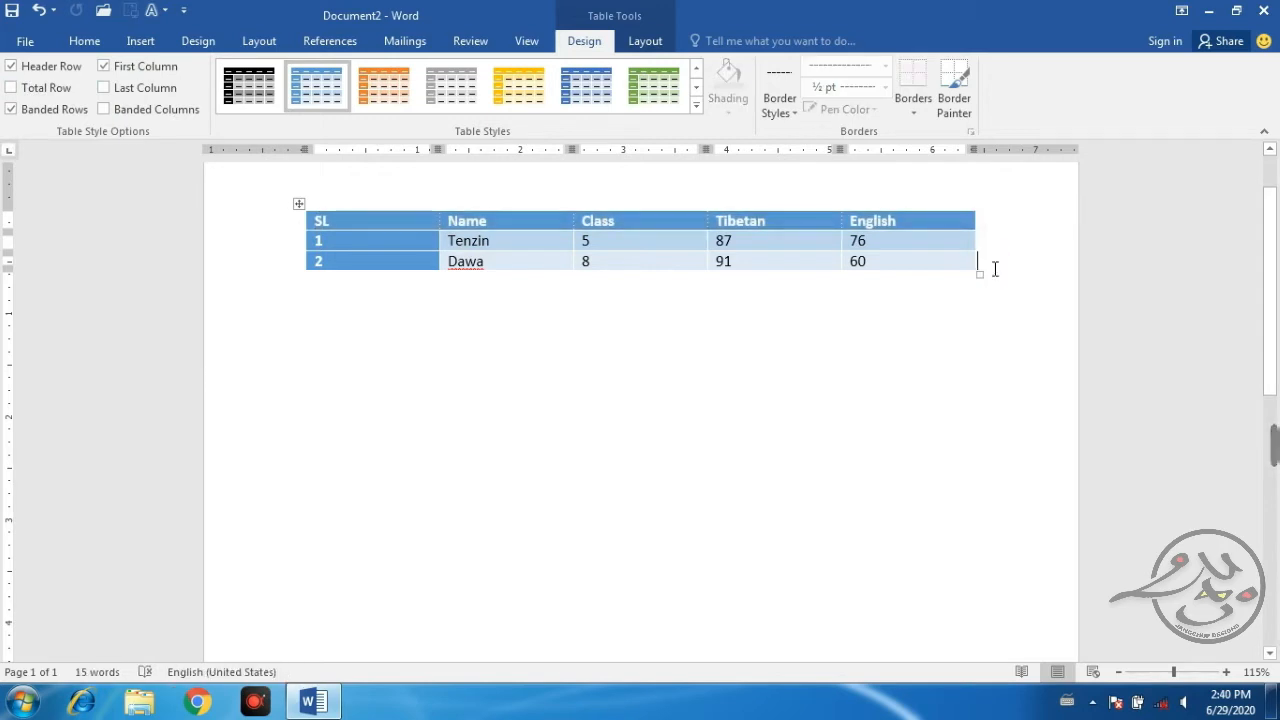
{"action": "key", "text": "Return"}
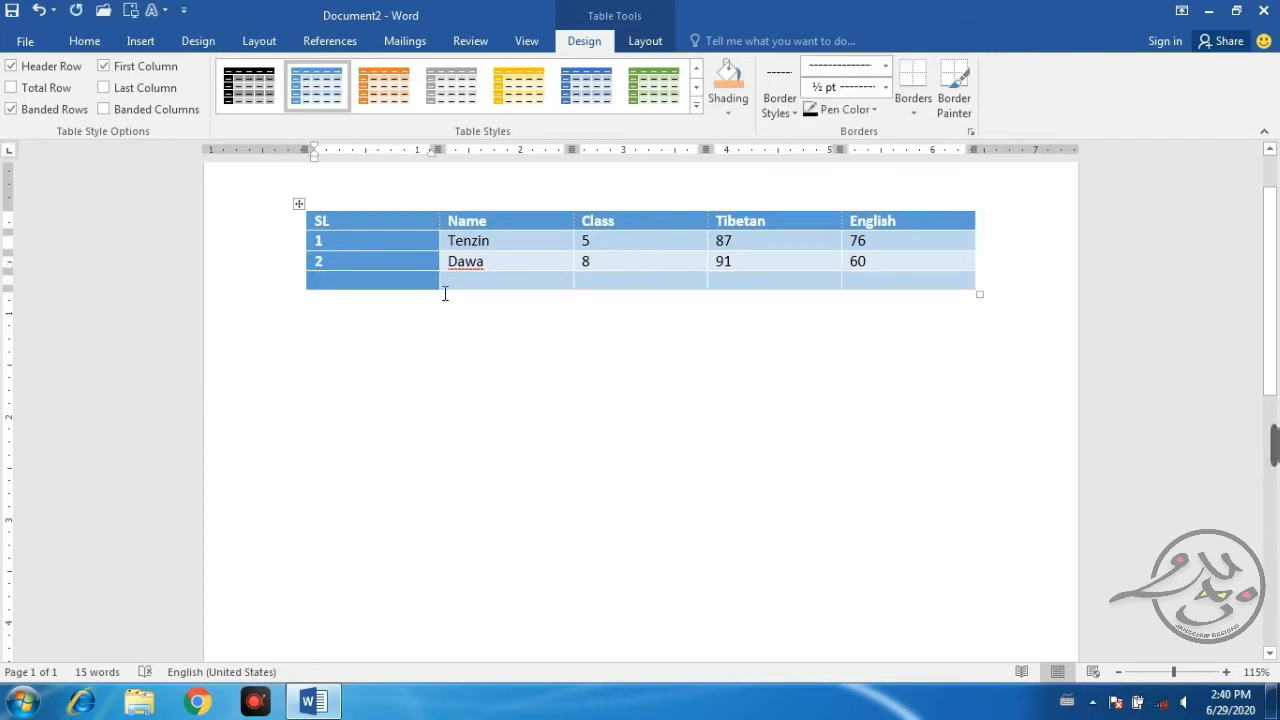
{"action": "left_click", "coordinate": [605, 282]}
{"action": "type", "text": "T"}
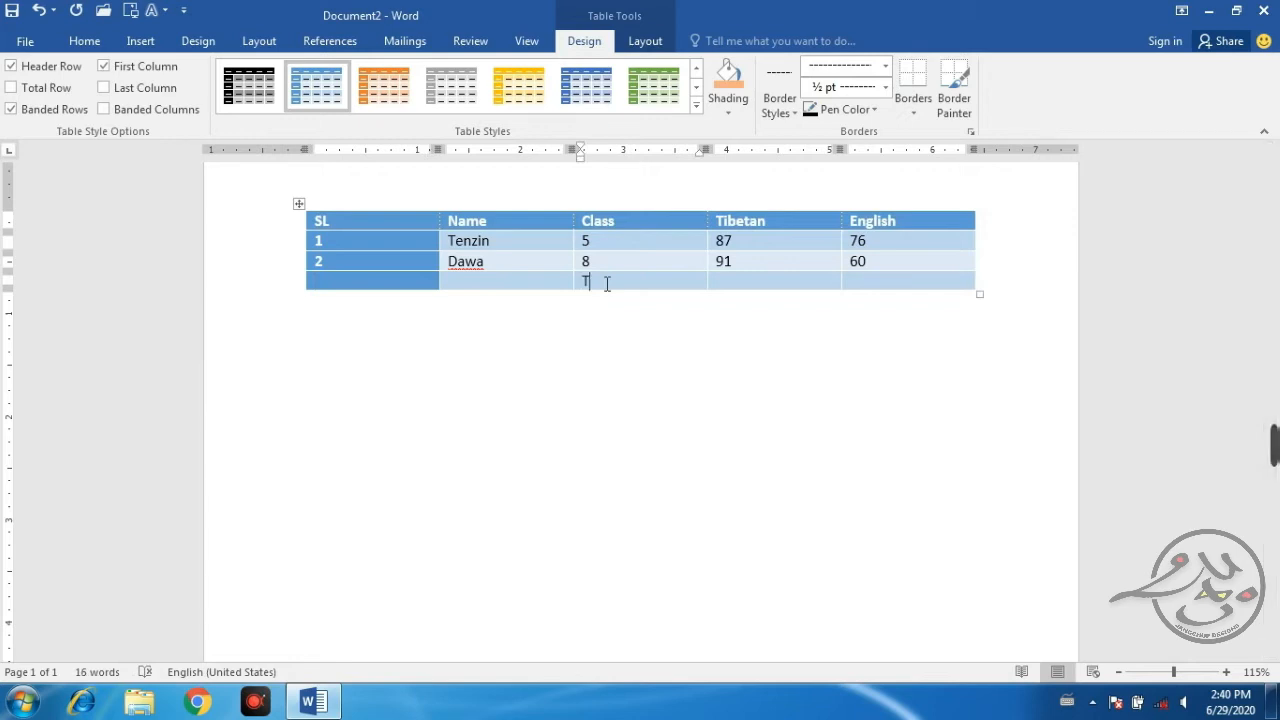
{"action": "type", "text": "otall"}
{"action": "key", "text": "Tab"}
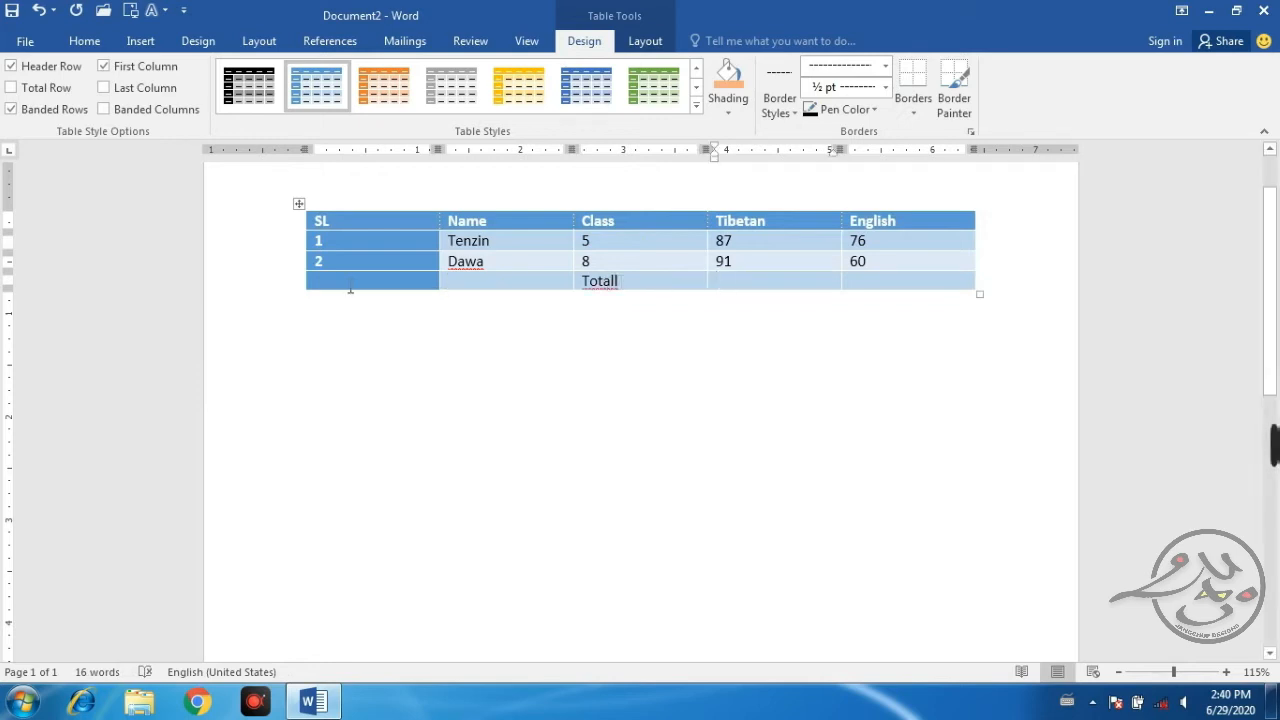
{"action": "left_click", "coordinate": [622, 281]}
{"action": "key", "text": "BackSpace"}
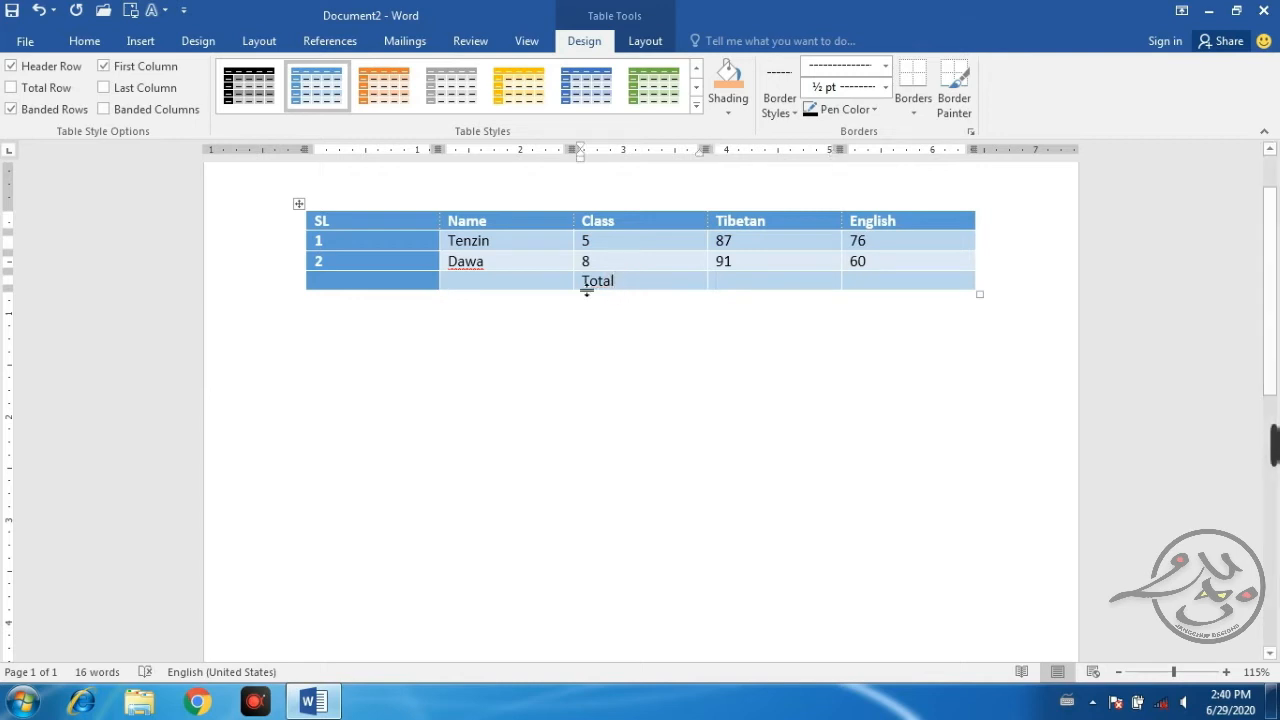
- Enable Total Row, Last Column and Banded Columns formatting for the table and disable Banded Rows
{"action": "left_click", "coordinate": [22, 87]}
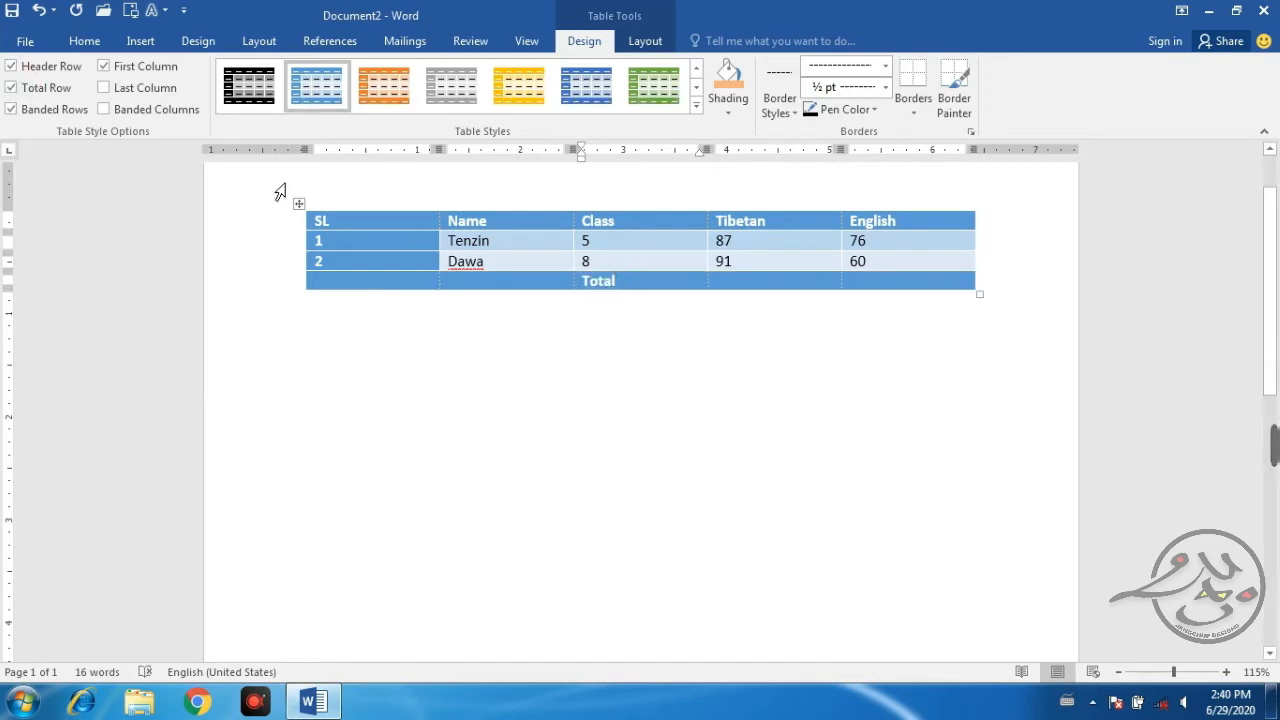
{"action": "left_click", "coordinate": [107, 90]}
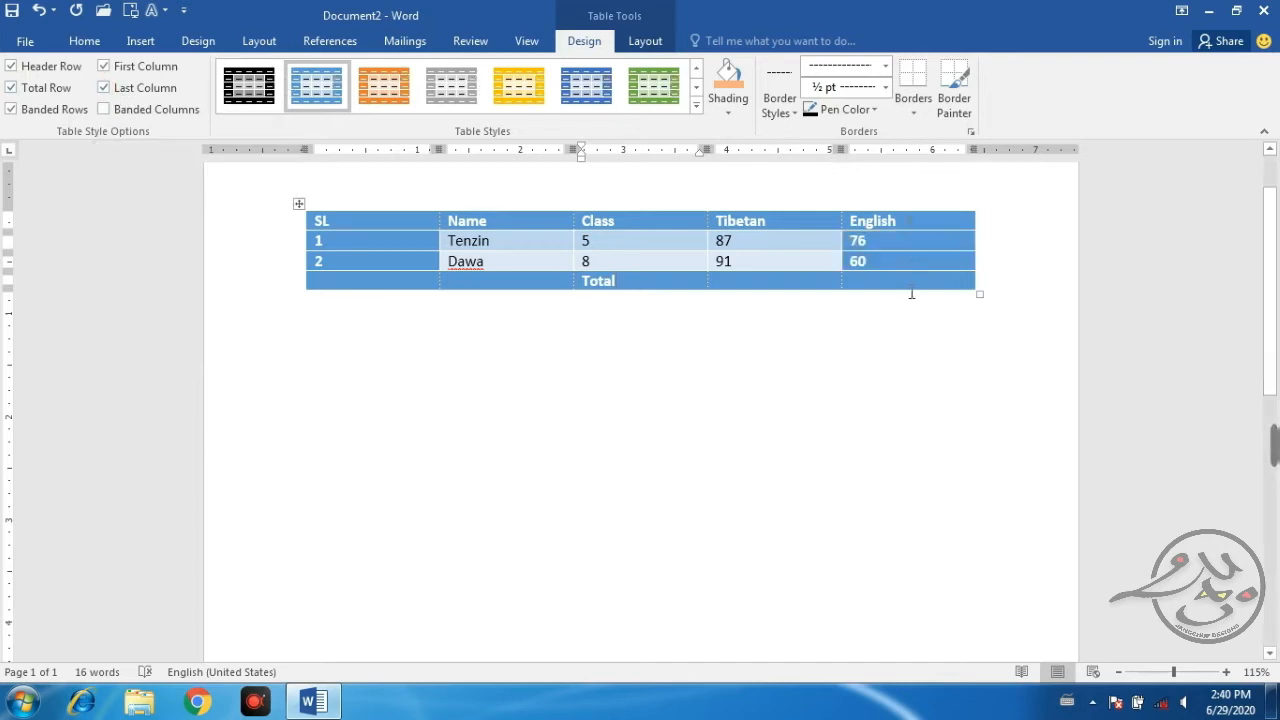
{"action": "mouse_move", "coordinate": [439, 207]}
{"action": "left_click", "coordinate": [21, 112]}
{"action": "left_click", "coordinate": [22, 112]}
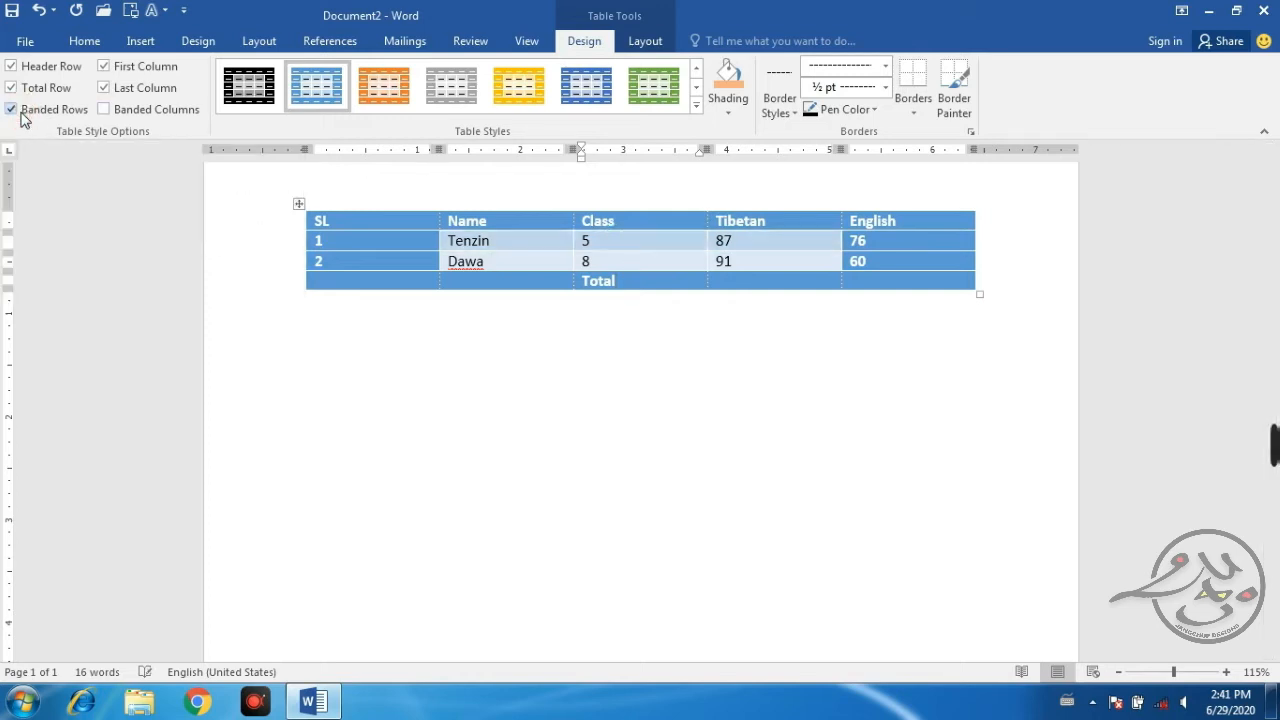
{"action": "left_click", "coordinate": [22, 112]}
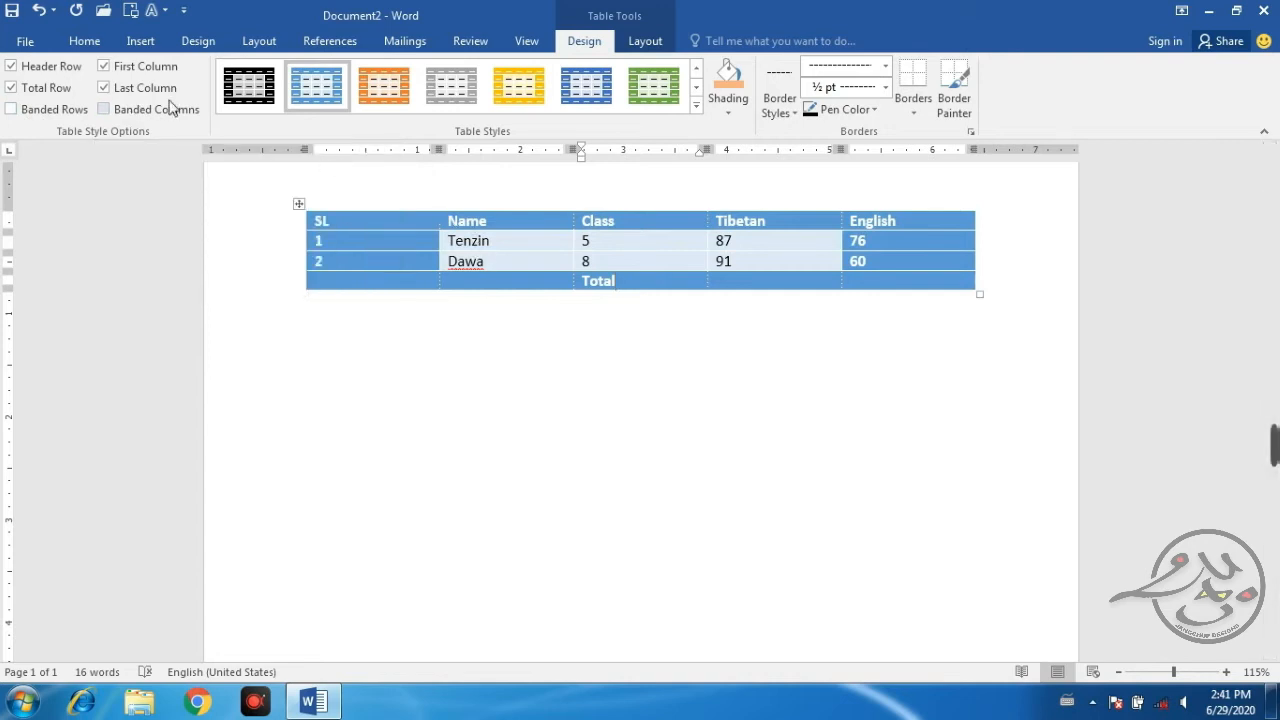
{"action": "left_click", "coordinate": [141, 109]}
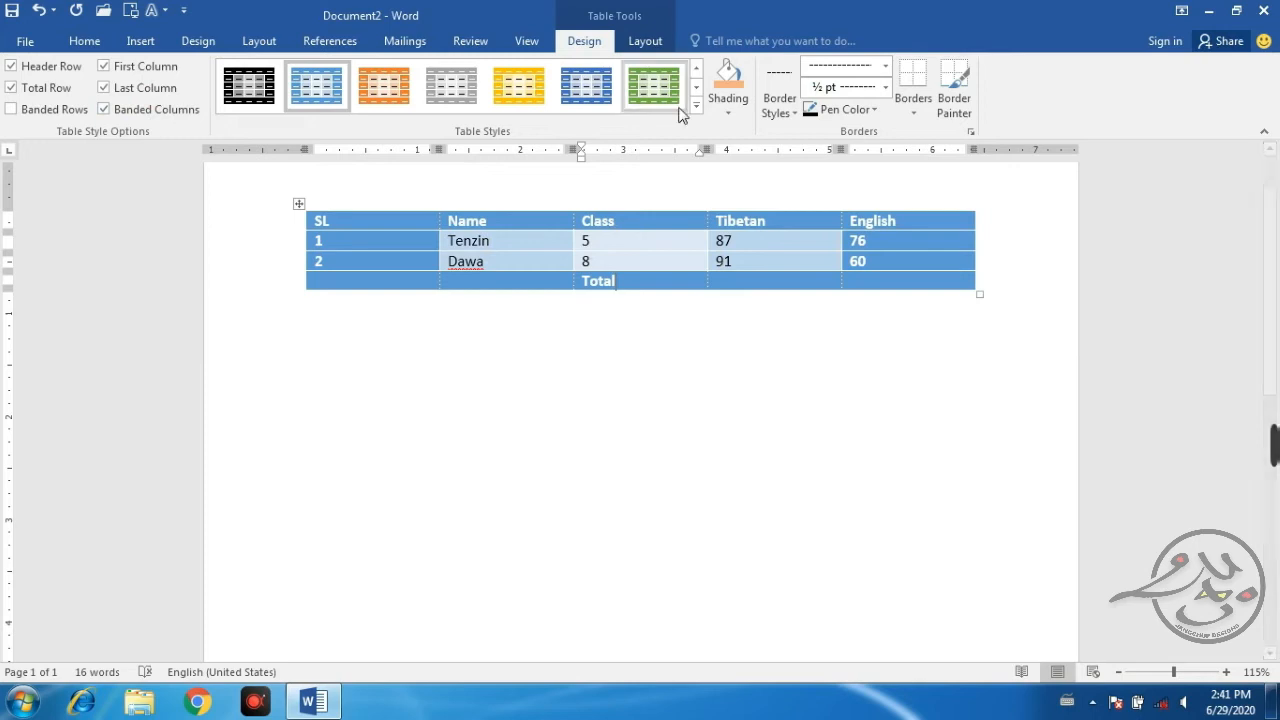
- Shade the Total cell grey and apply the same grey shading to the whole table
{"action": "left_click", "coordinate": [730, 110]}
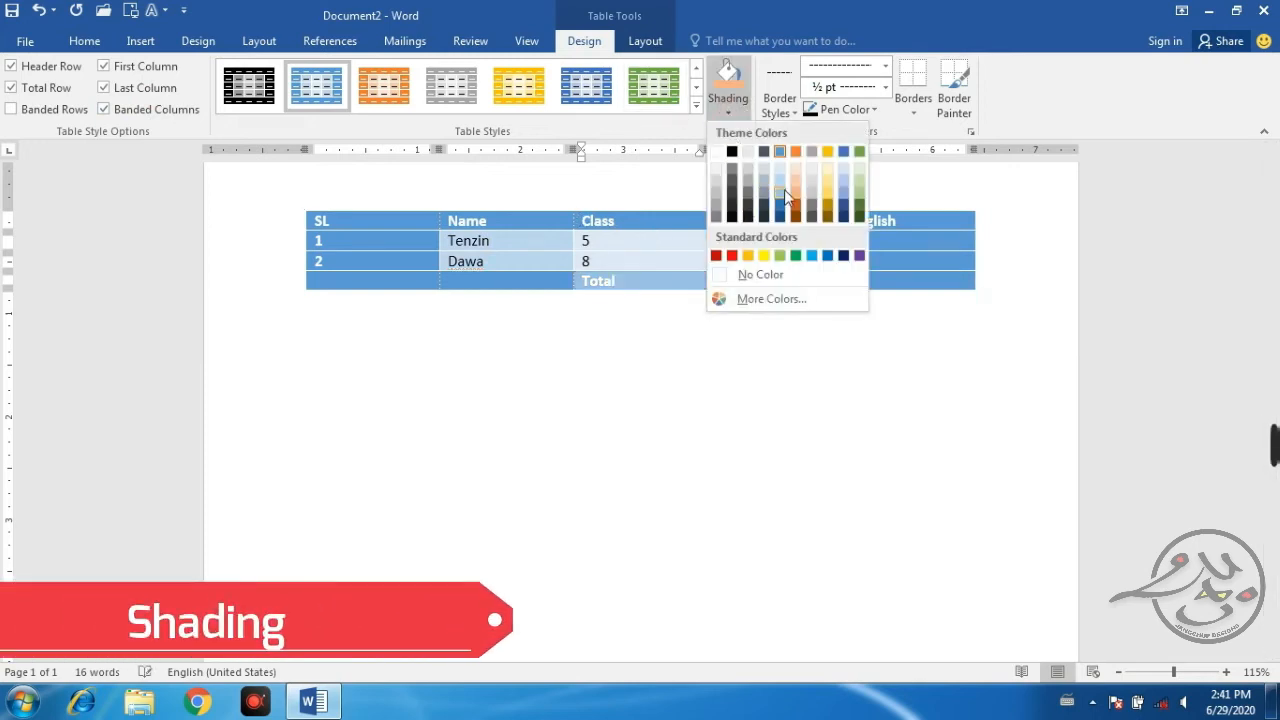
{"action": "left_click", "coordinate": [716, 190]}
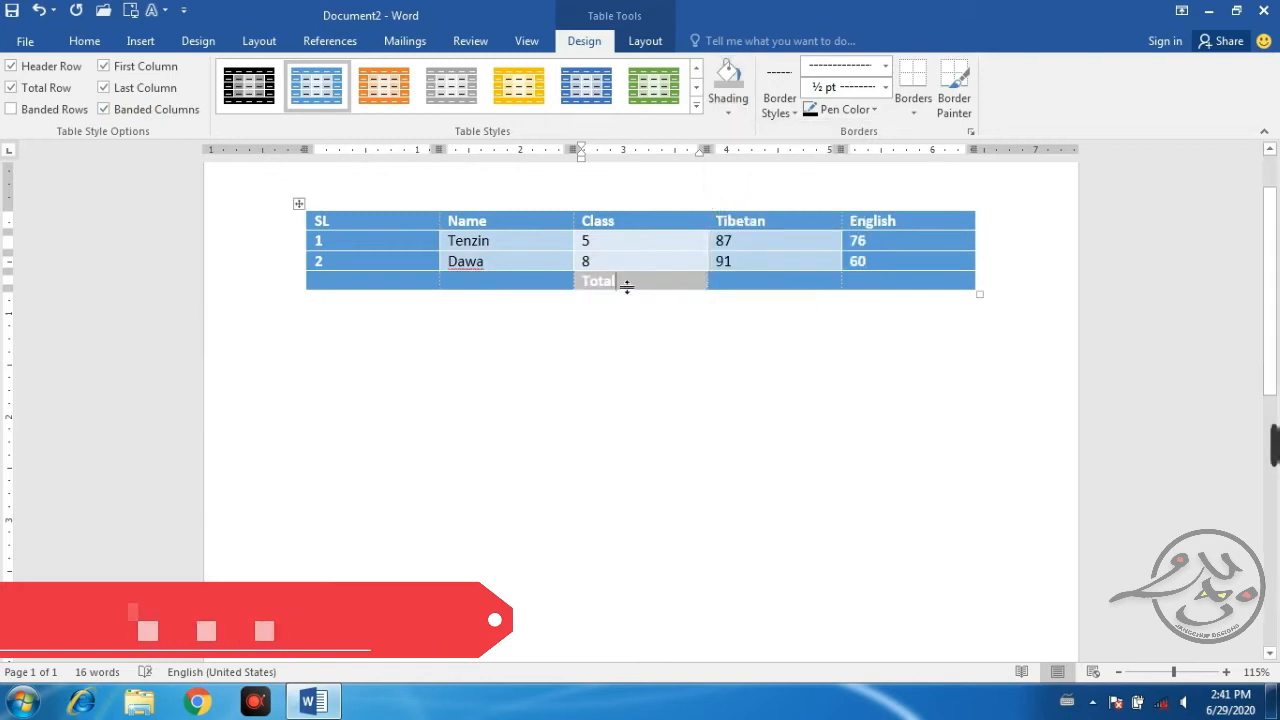
{"action": "left_click", "coordinate": [299, 205]}
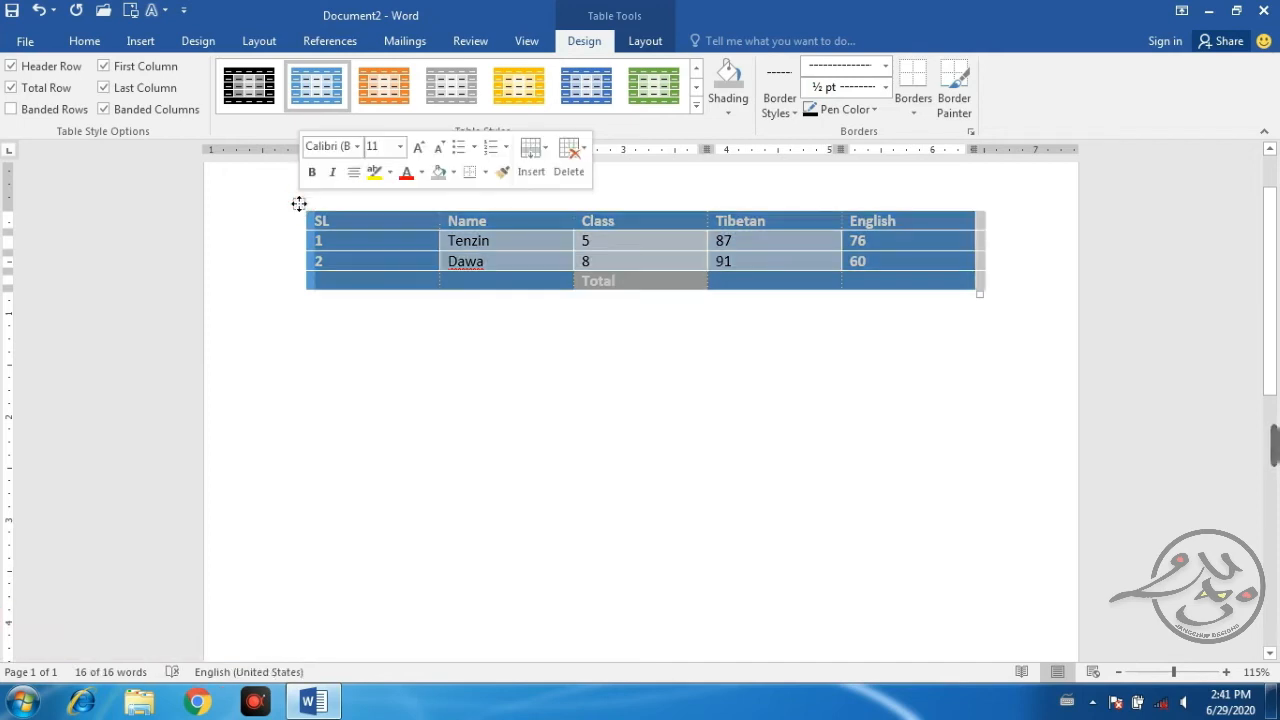
{"action": "left_click", "coordinate": [730, 104]}
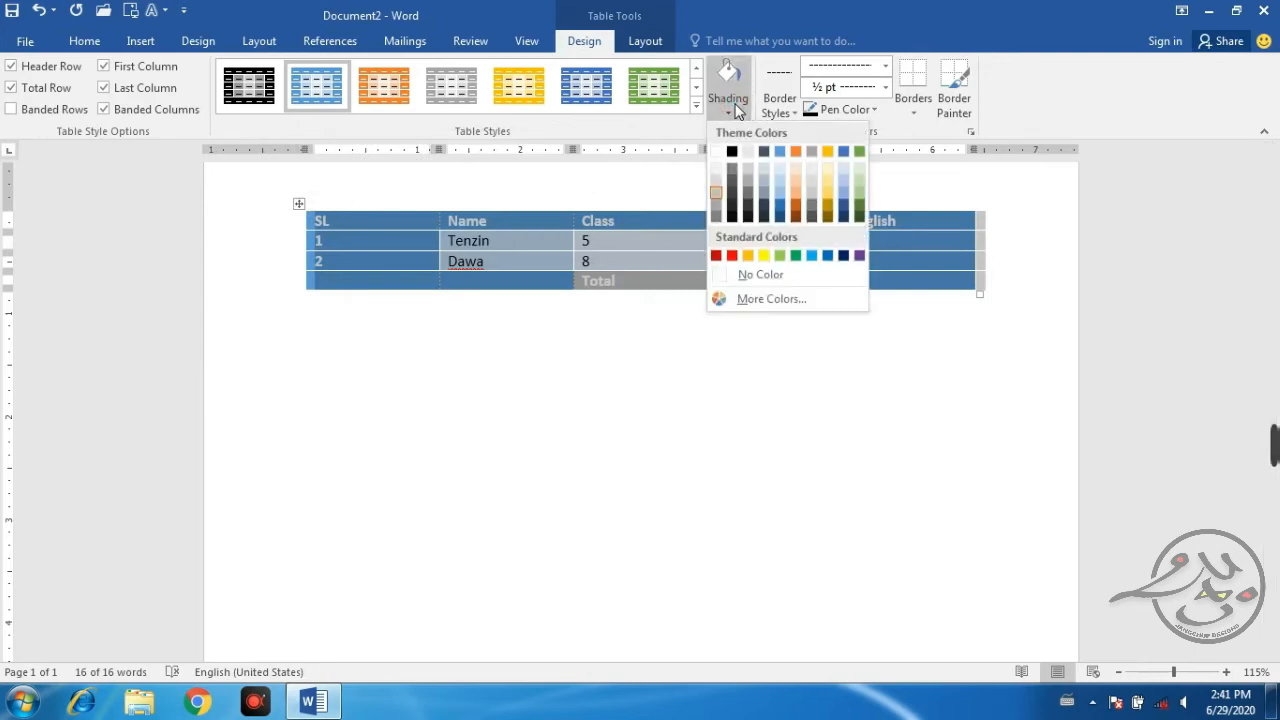
{"action": "left_click", "coordinate": [720, 172]}
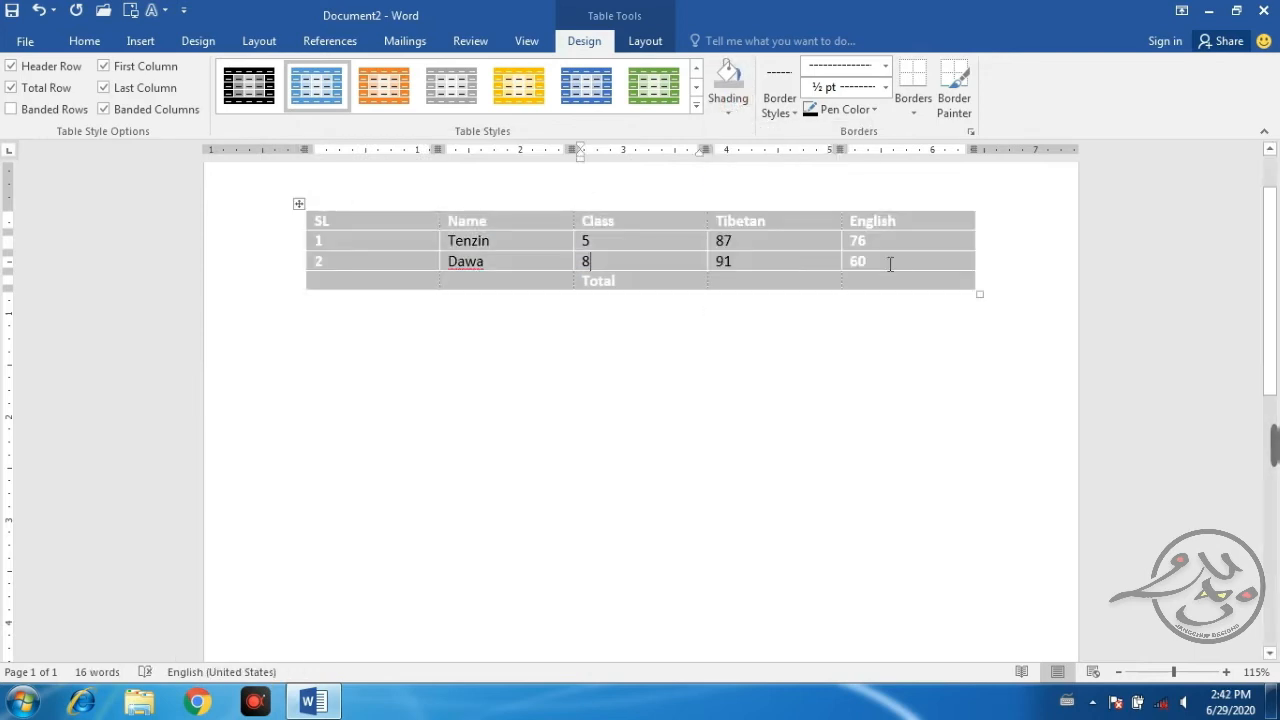
{"action": "left_click", "coordinate": [641, 280]}
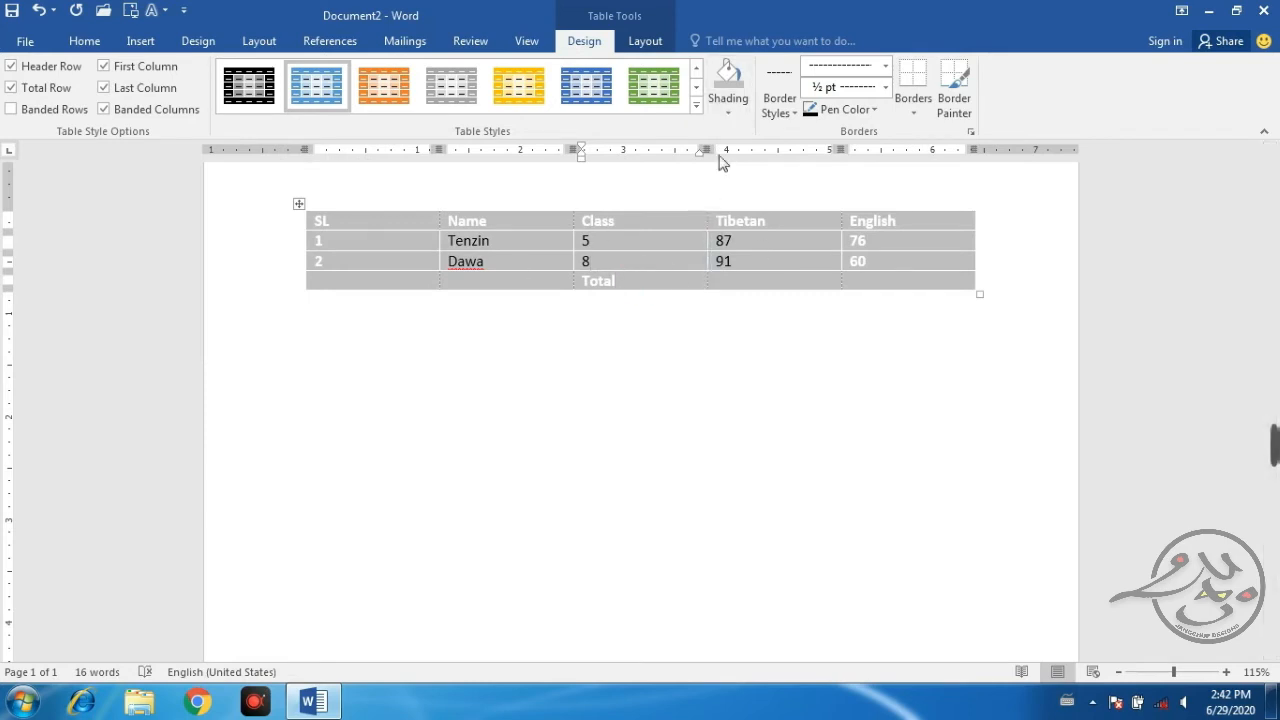
- Shade the first student's row, directly below the headings, light orange
{"action": "left_click", "coordinate": [282, 250]}
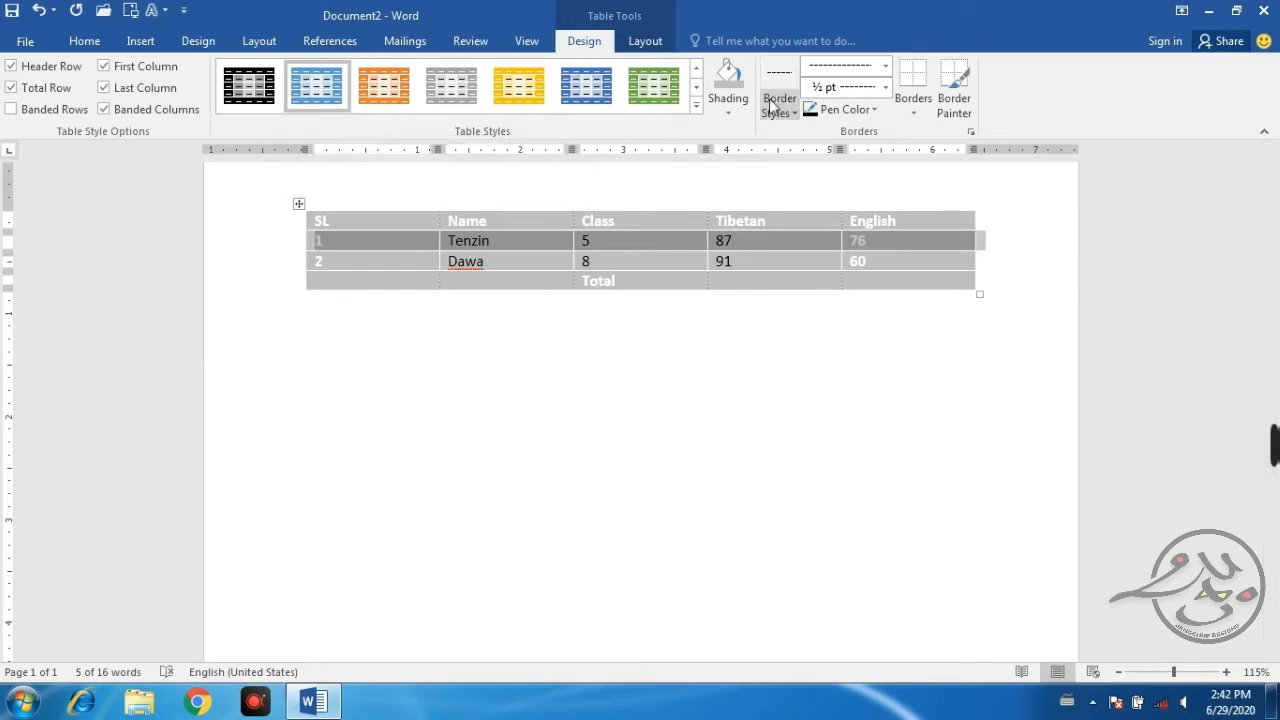
{"action": "left_click", "coordinate": [735, 106]}
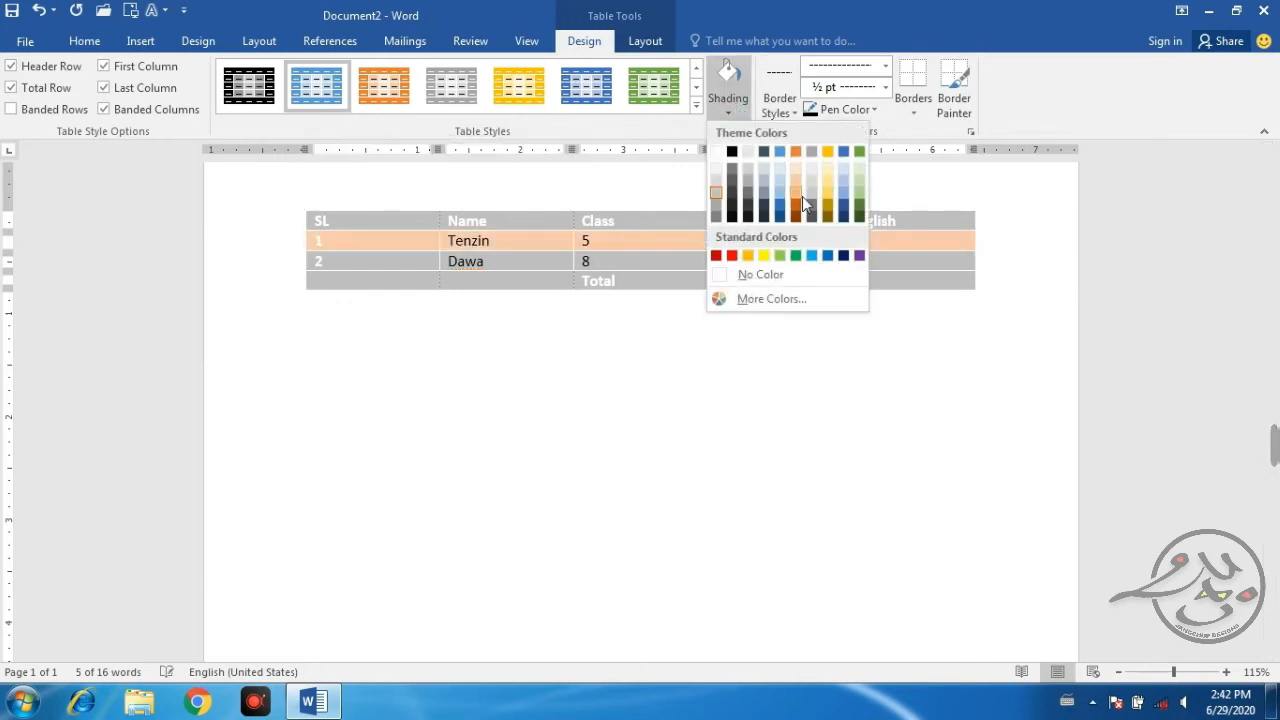
{"action": "left_click", "coordinate": [797, 193]}
{"action": "left_click", "coordinate": [693, 242]}
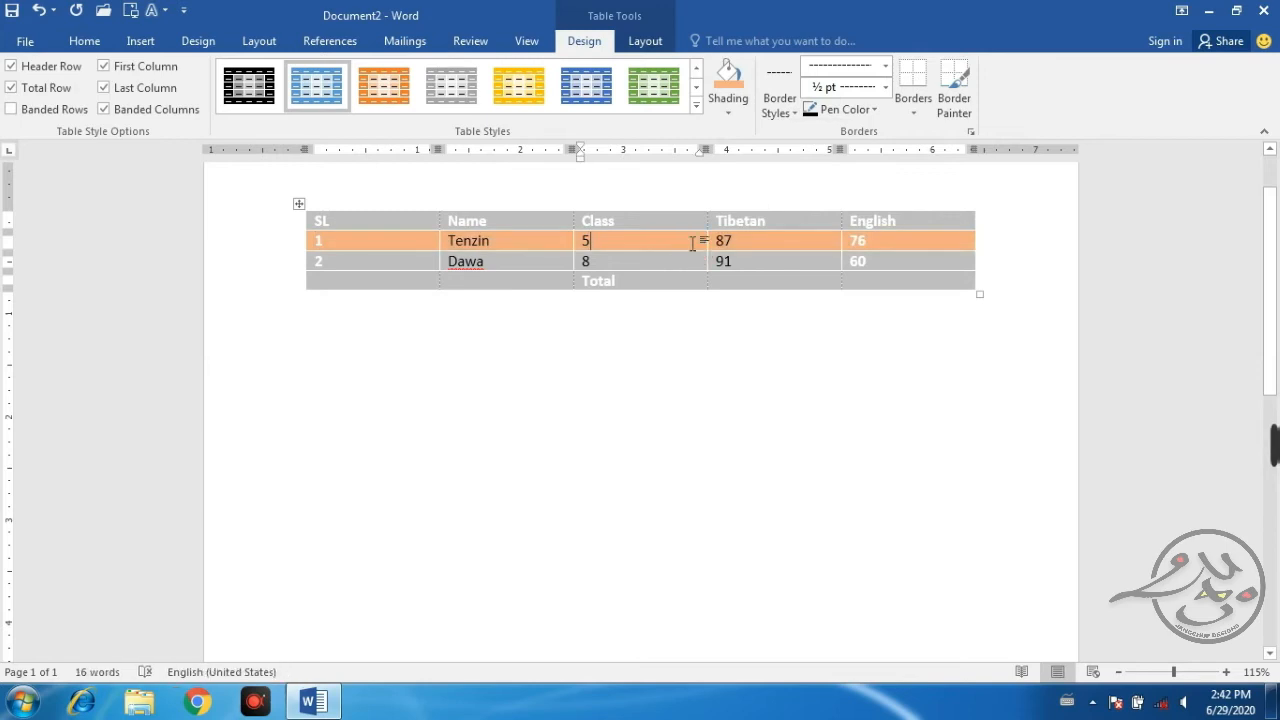
- Shade the Total row at the end of the marks table light orange
{"action": "left_click", "coordinate": [282, 289]}
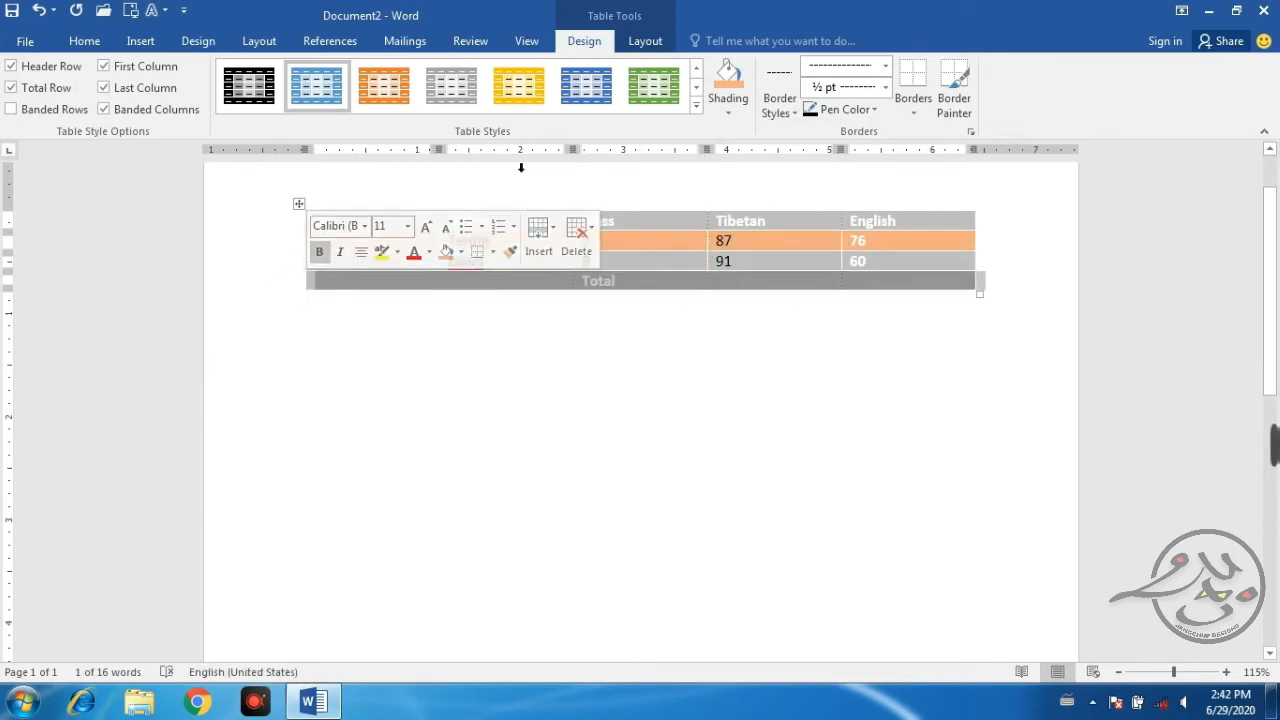
{"action": "left_click", "coordinate": [733, 75]}
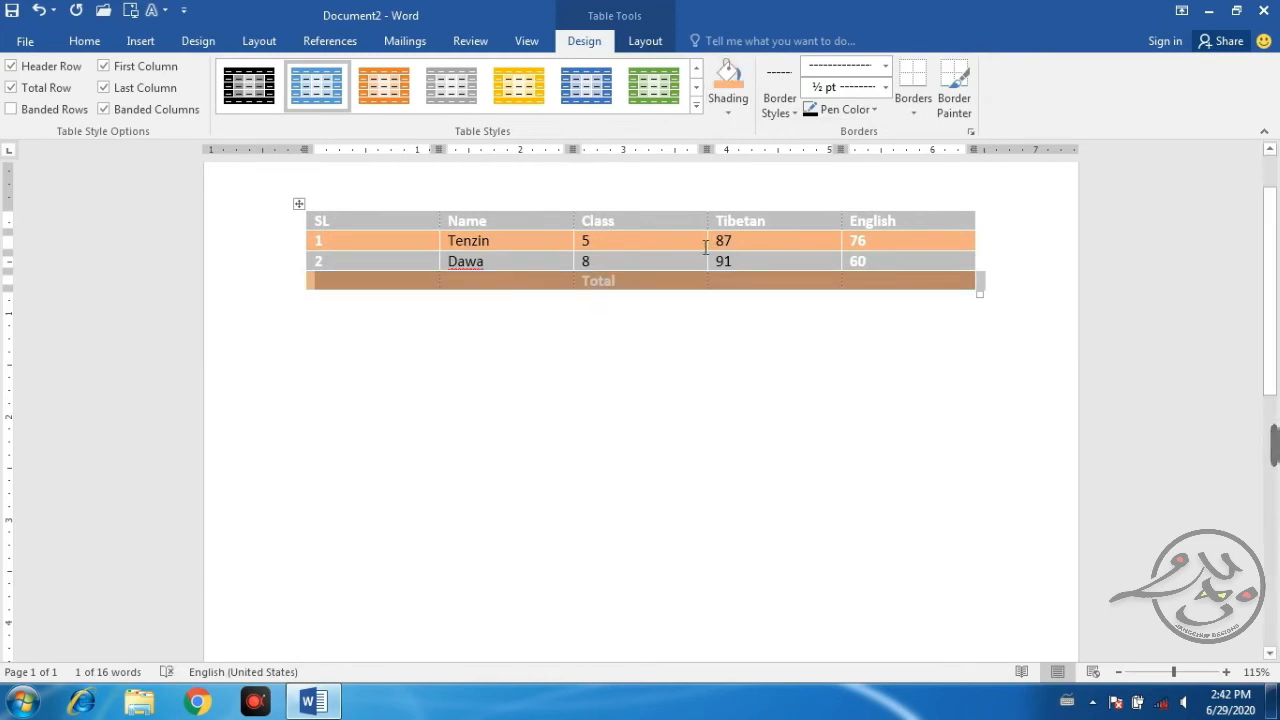
{"action": "left_click", "coordinate": [678, 300]}
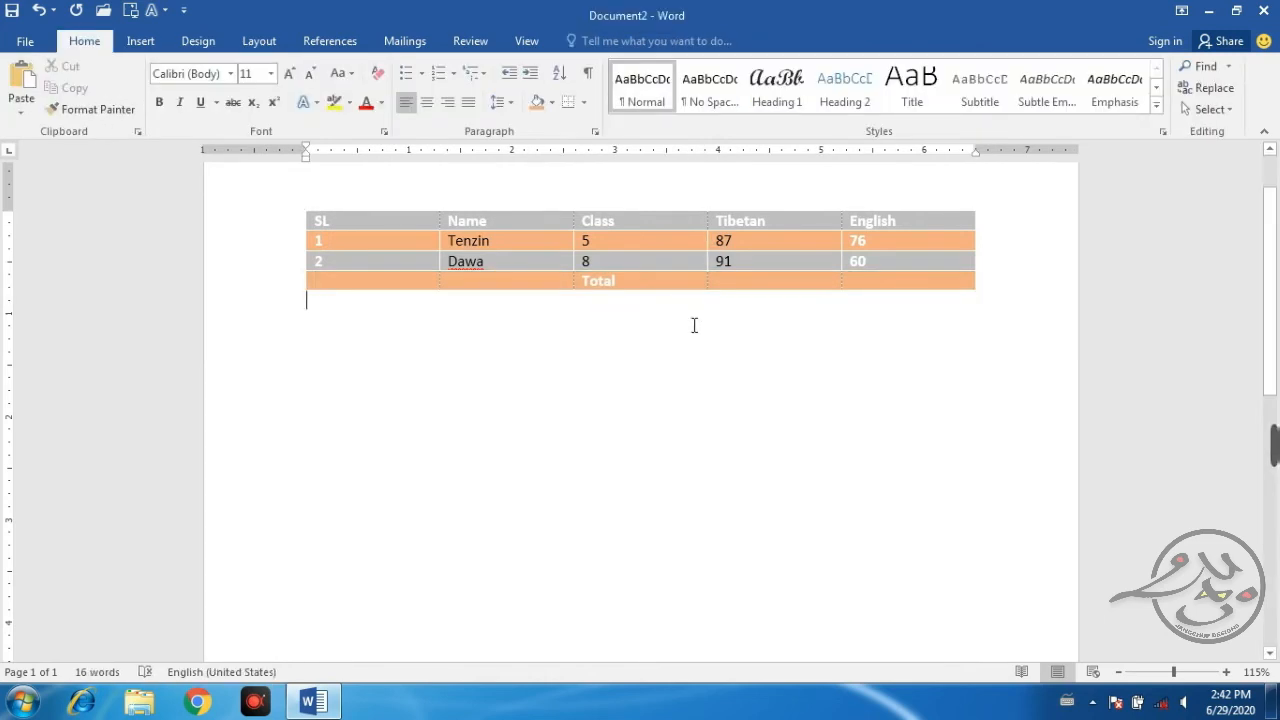
- Shade the whole Class column dark gold
{"action": "left_click", "coordinate": [638, 189]}
{"action": "left_click", "coordinate": [731, 102]}
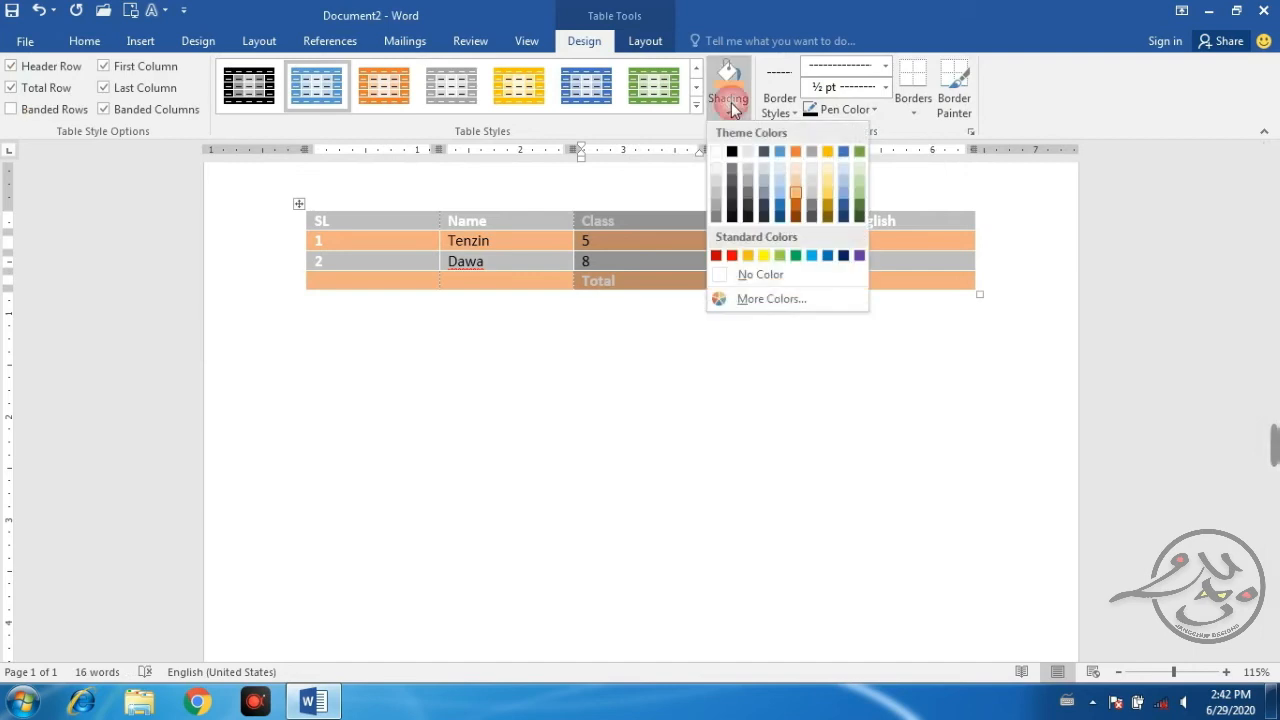
{"action": "left_click", "coordinate": [828, 212]}
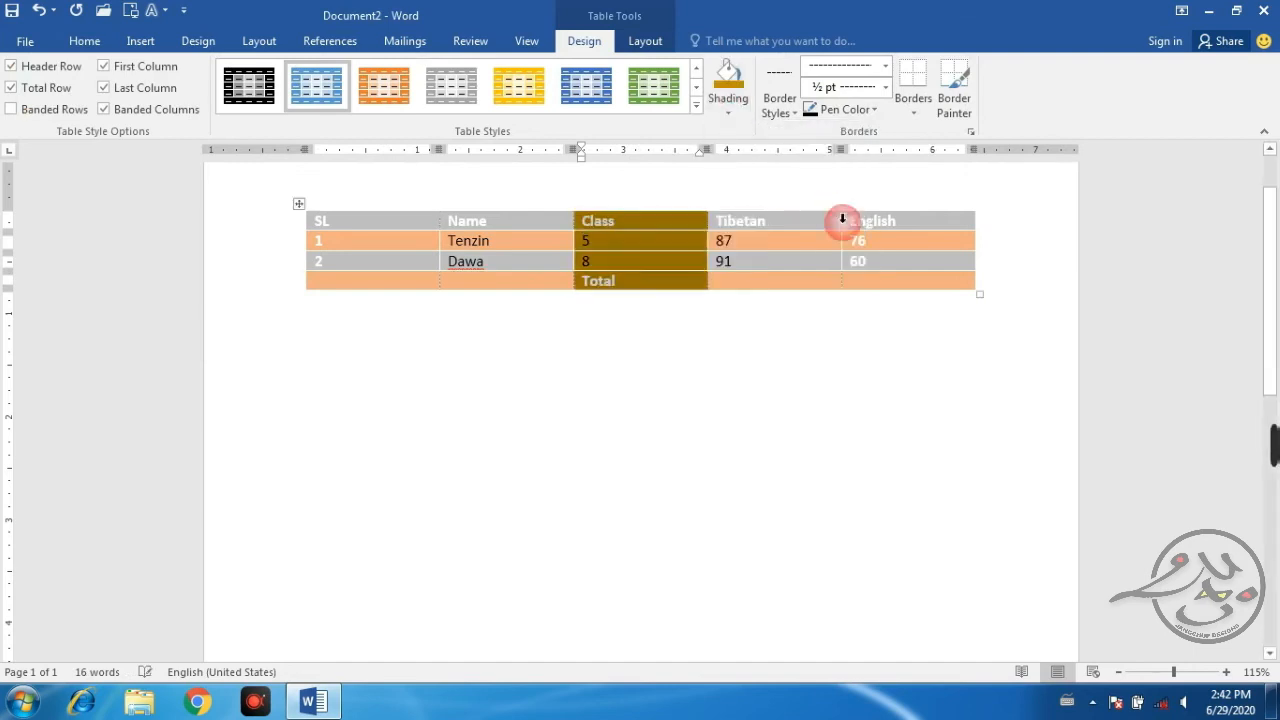
- Apply the same dark gold shading to the English column and the SL column
{"action": "left_click", "coordinate": [711, 199]}
{"action": "left_click", "coordinate": [881, 190]}
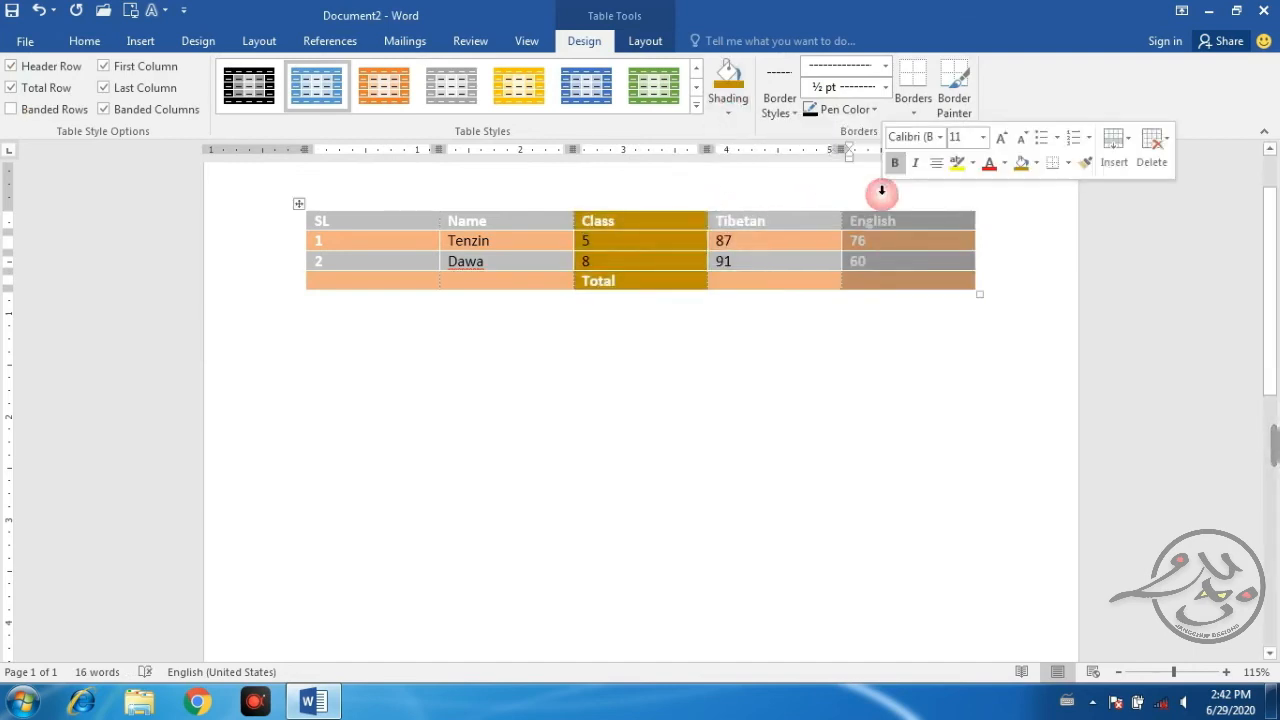
{"action": "left_click", "coordinate": [729, 80]}
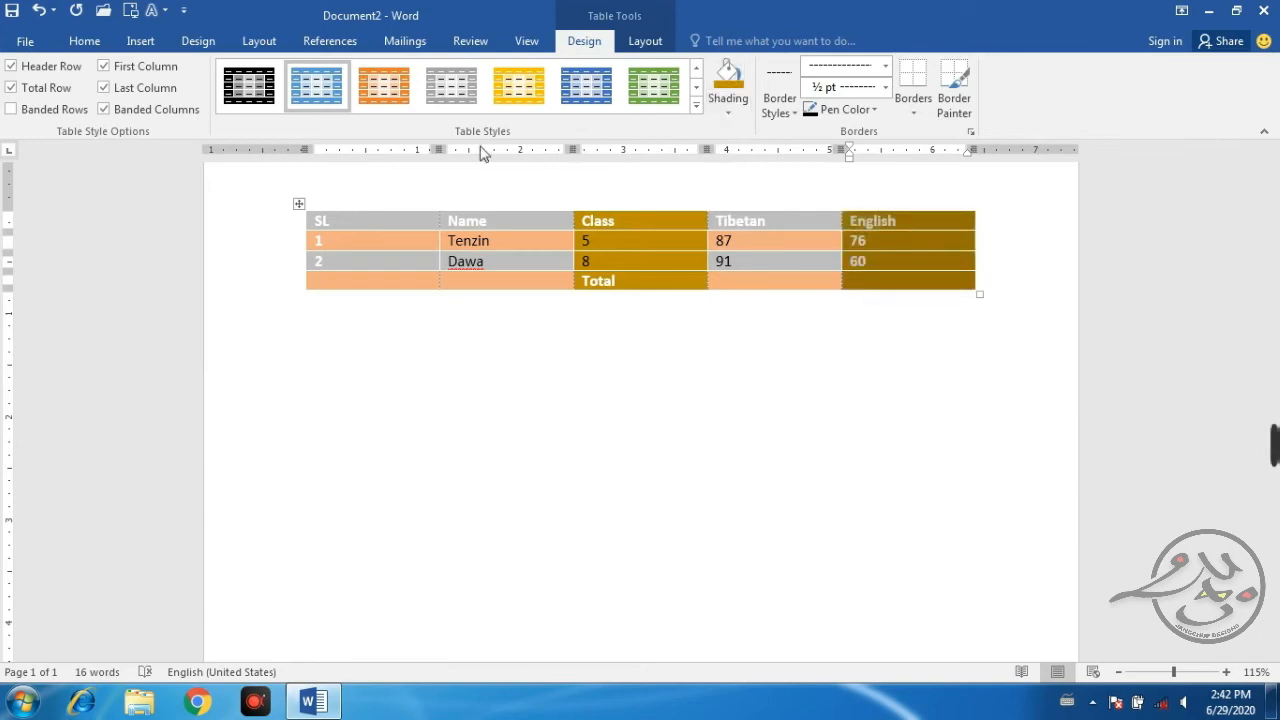
{"action": "left_click", "coordinate": [394, 178]}
{"action": "left_click", "coordinate": [714, 88]}
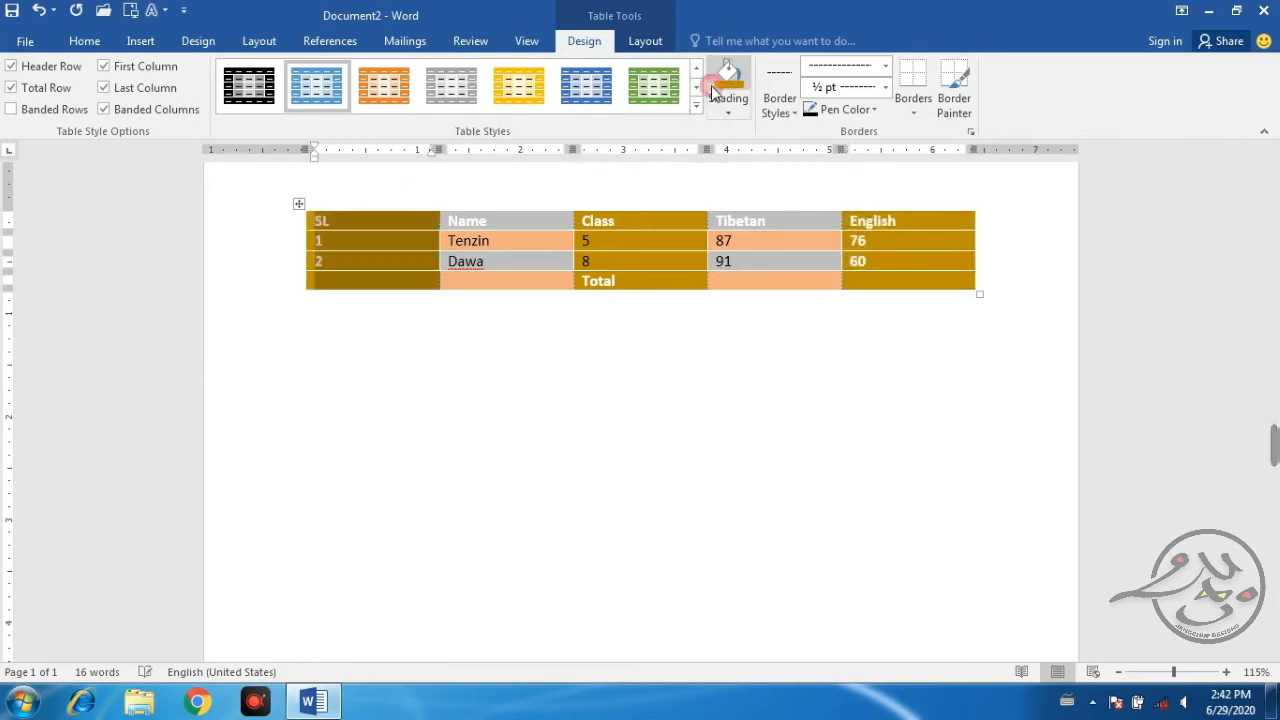
{"action": "left_click", "coordinate": [609, 177]}
{"action": "left_click", "coordinate": [545, 343]}
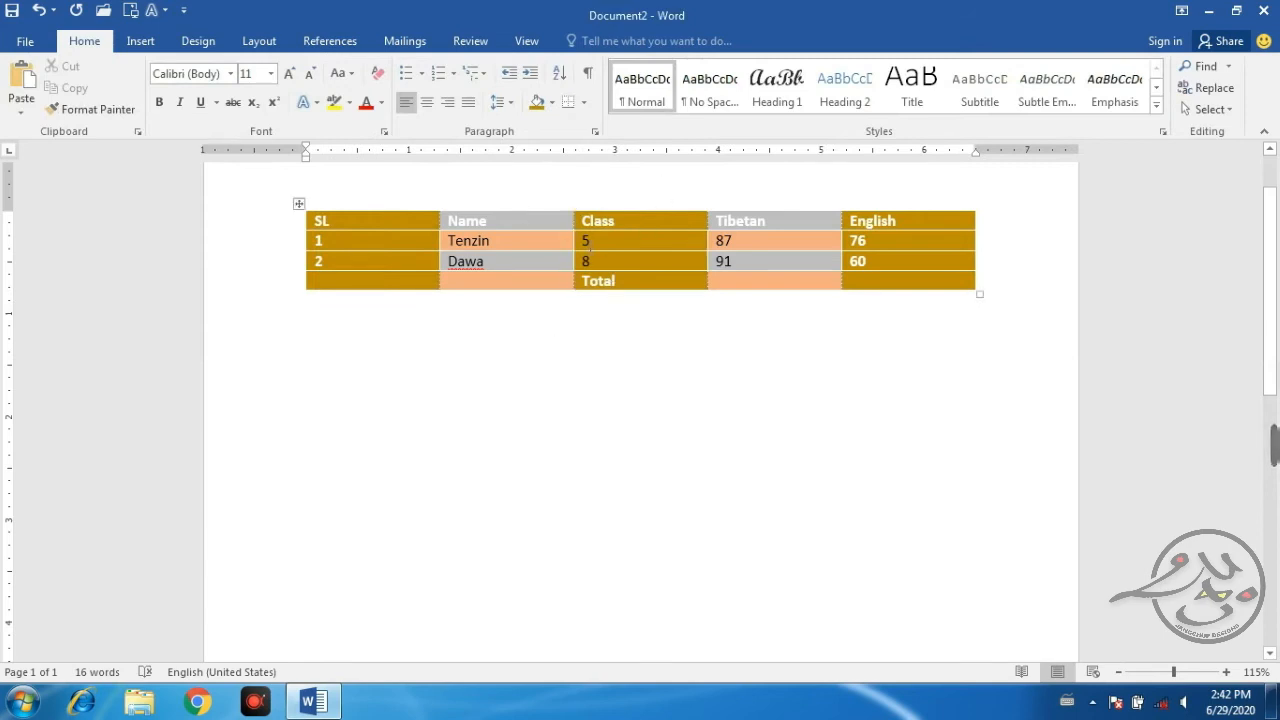
{"action": "left_click", "coordinate": [420, 398]}
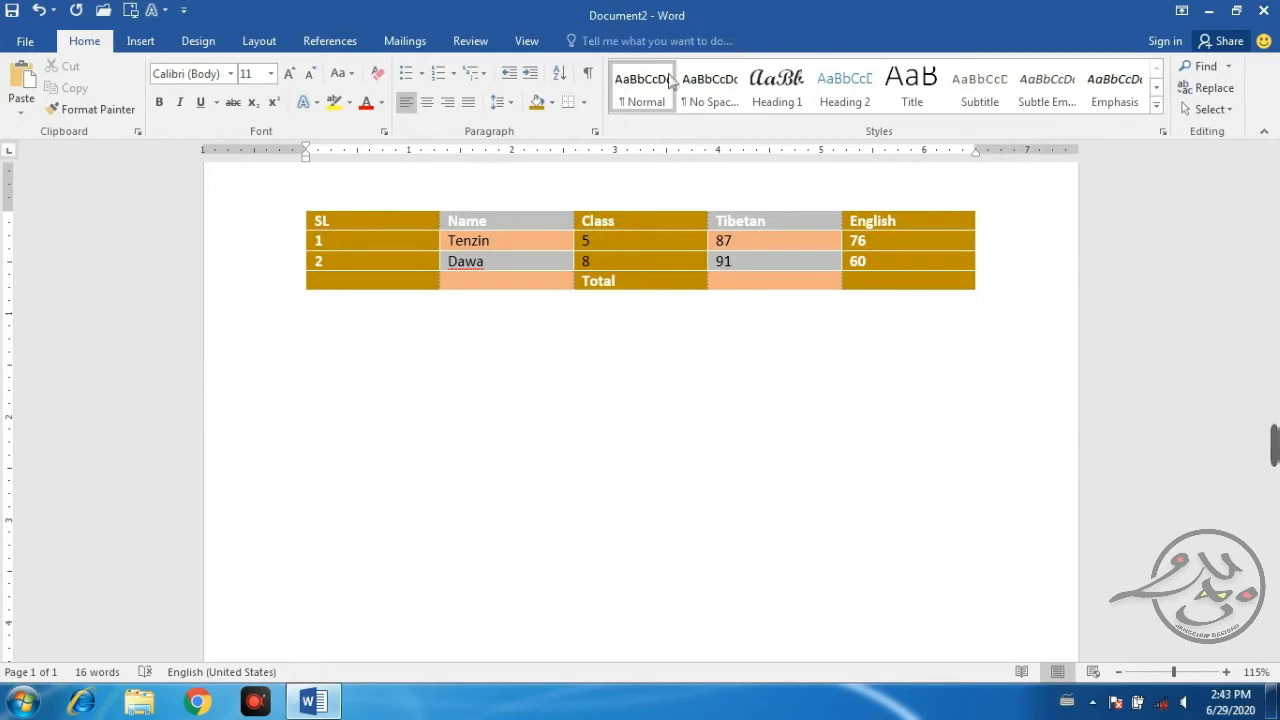
{"action": "left_click", "coordinate": [530, 240]}
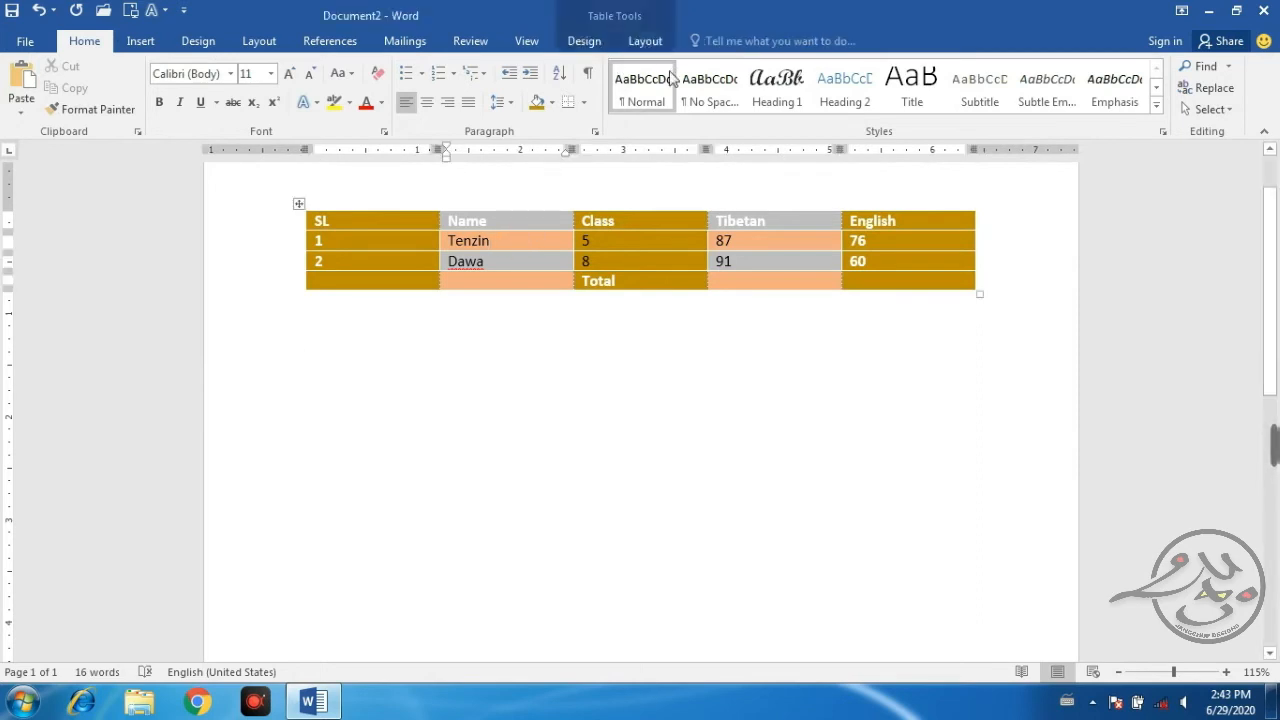
{"action": "left_click", "coordinate": [596, 40]}
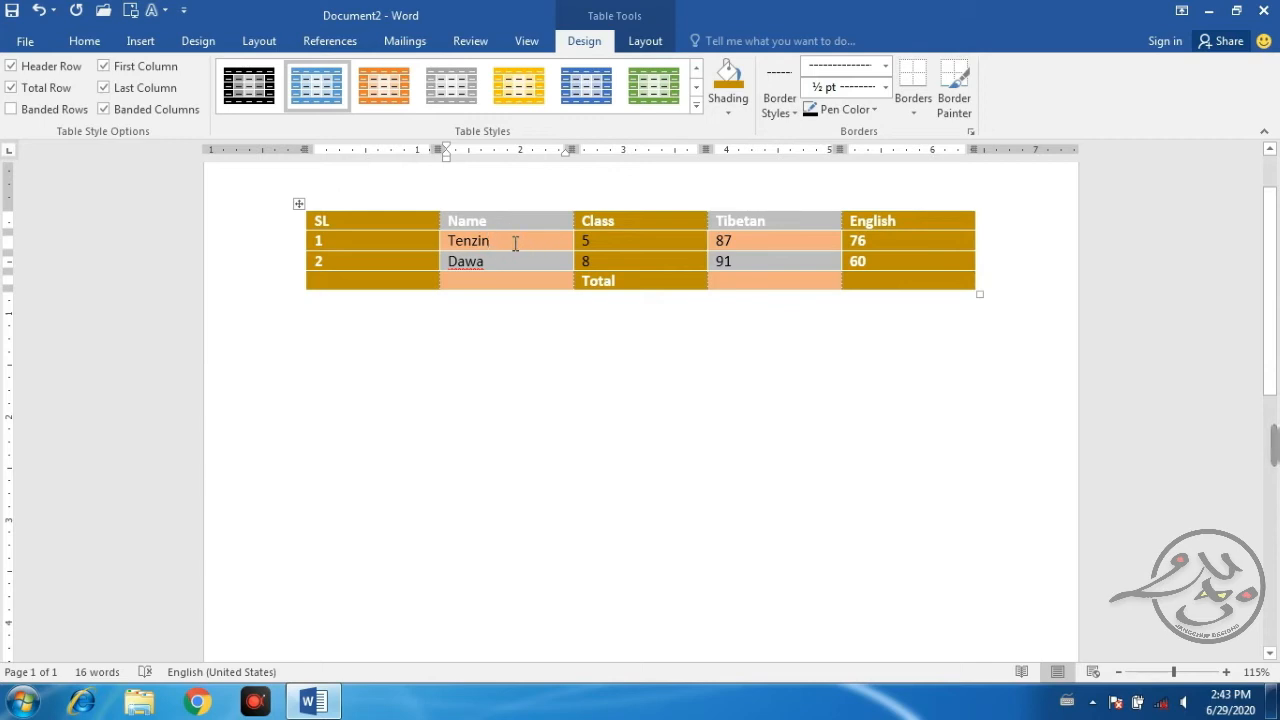
{"action": "left_click", "coordinate": [600, 242]}
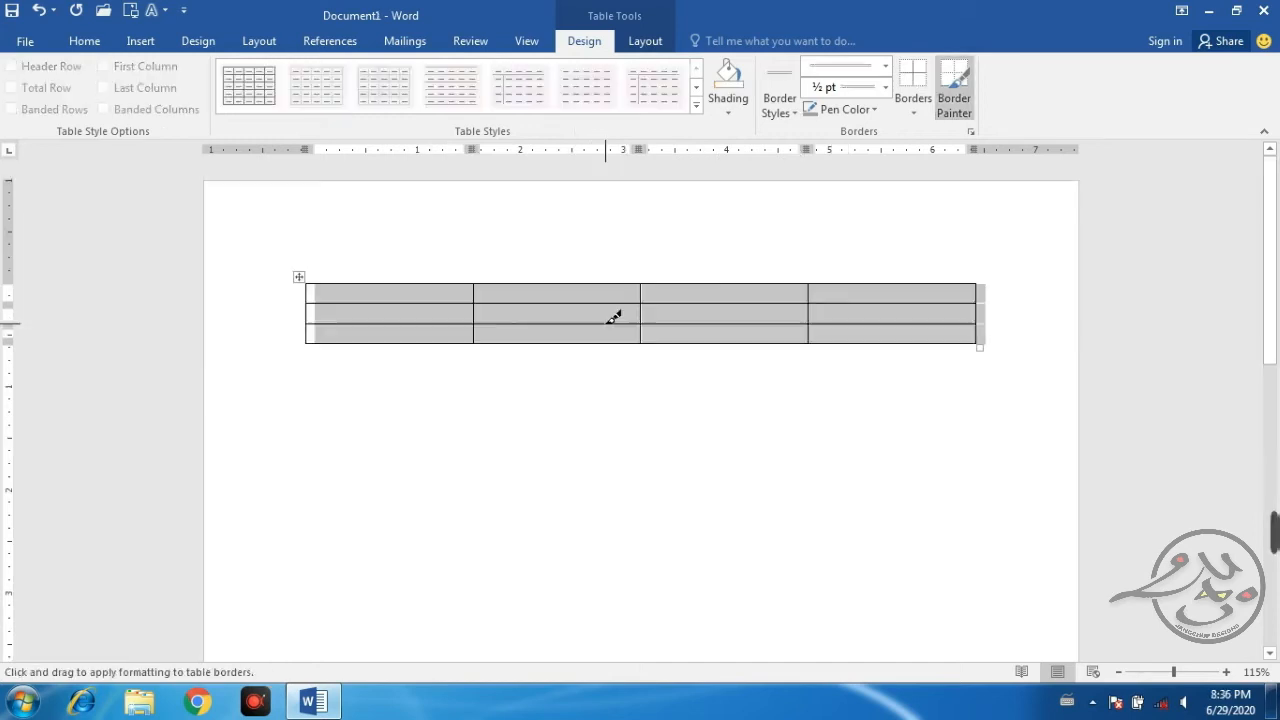
{"action": "left_click", "coordinate": [645, 40]}
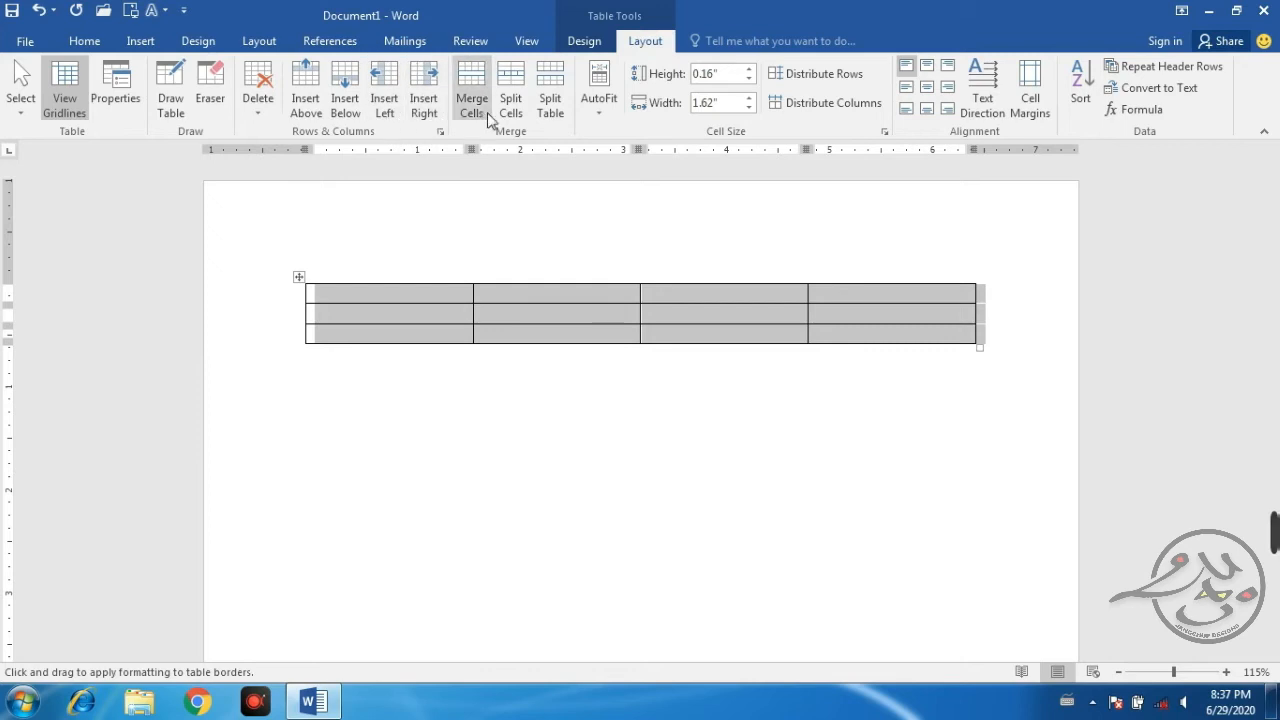
{"action": "left_click", "coordinate": [586, 42]}
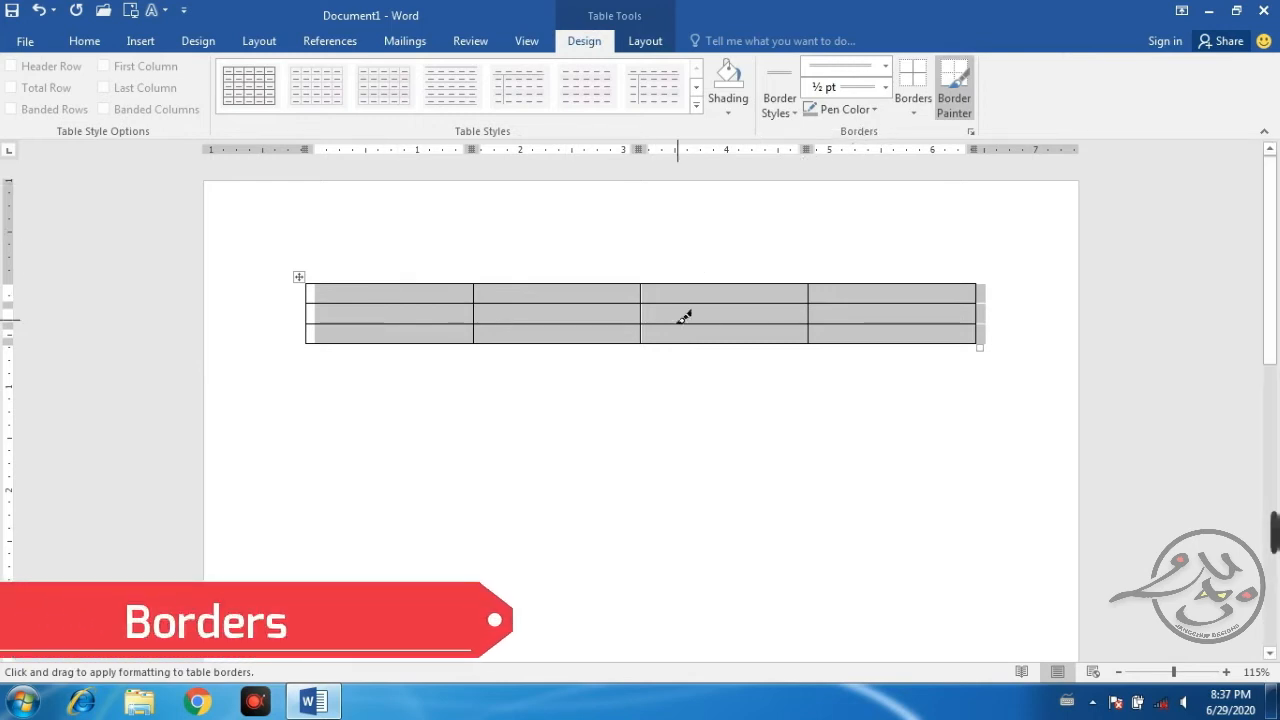
- Turn off Border Painter and, with the whole blank table selected, choose the gold ½ pt double-line theme border style
{"action": "left_click", "coordinate": [954, 80]}
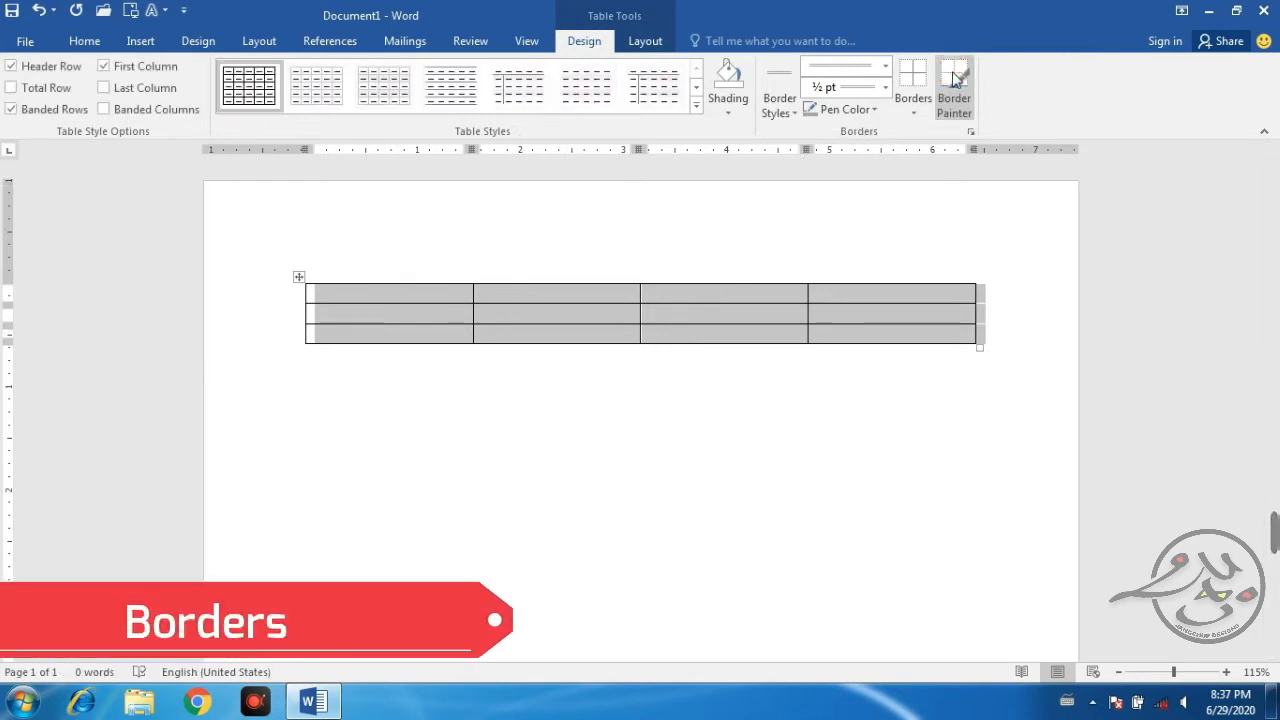
{"action": "left_click", "coordinate": [1012, 344]}
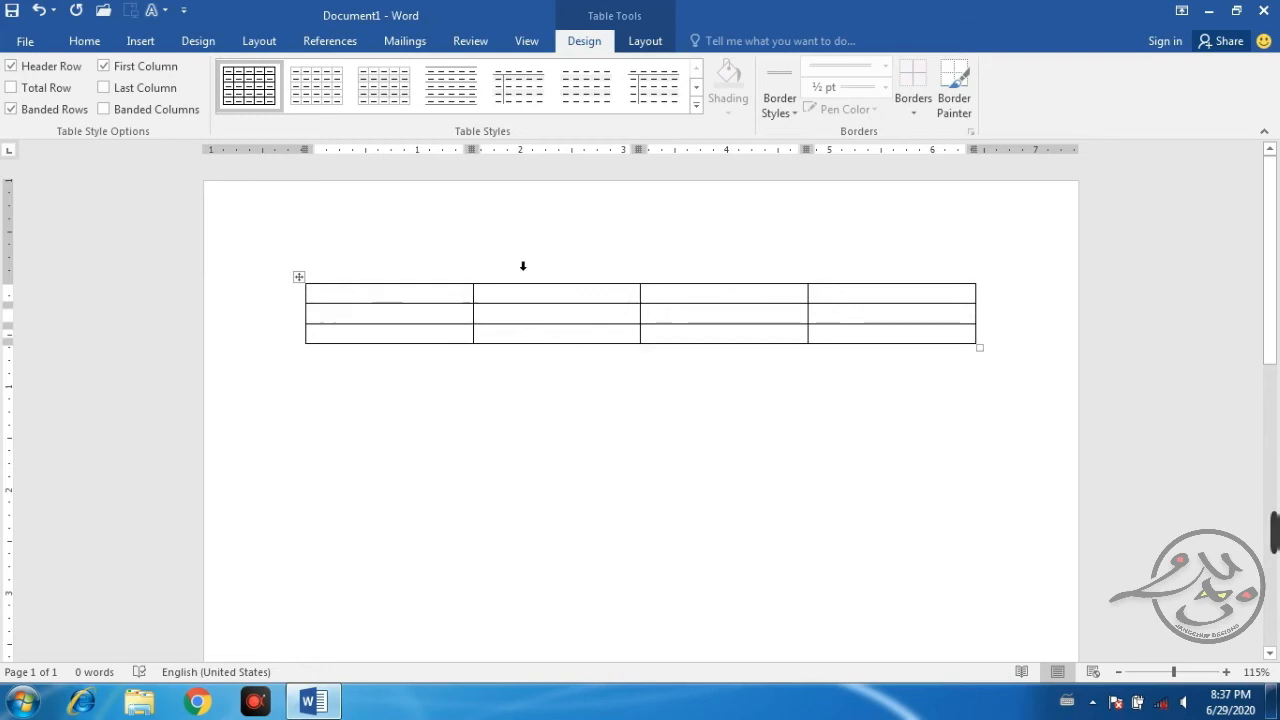
{"action": "left_click", "coordinate": [298, 277]}
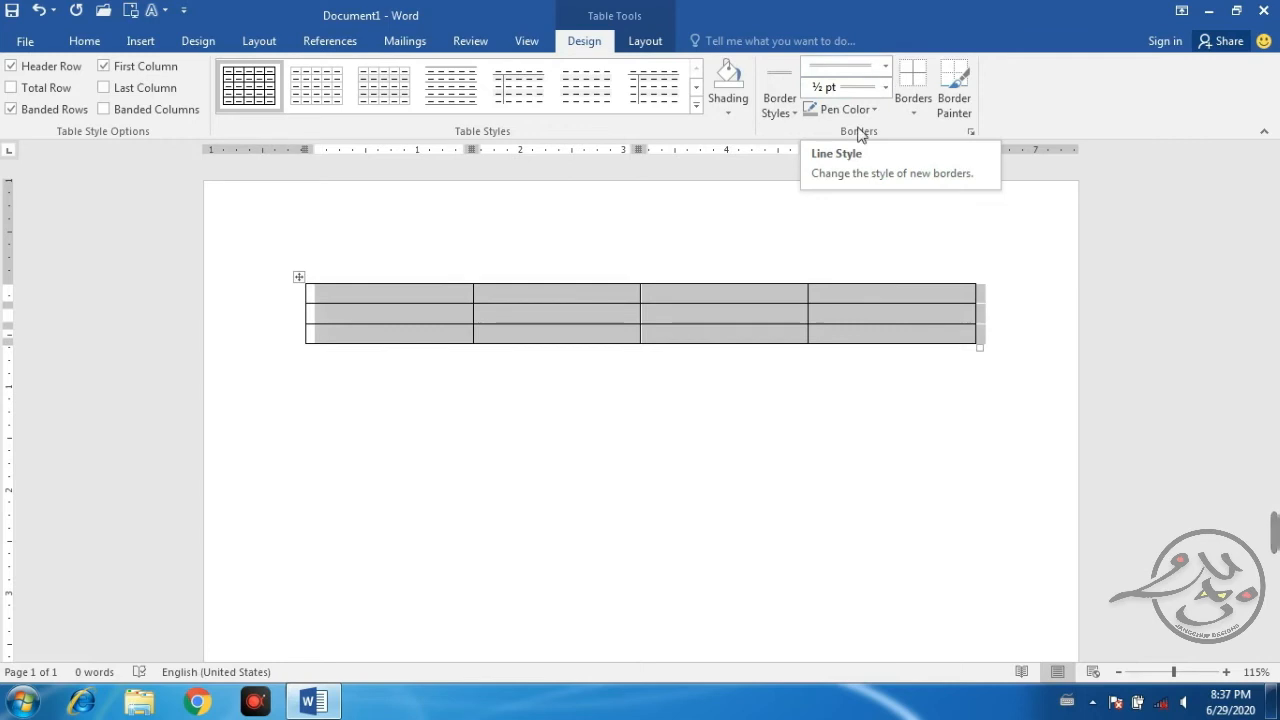
{"action": "left_click", "coordinate": [786, 108]}
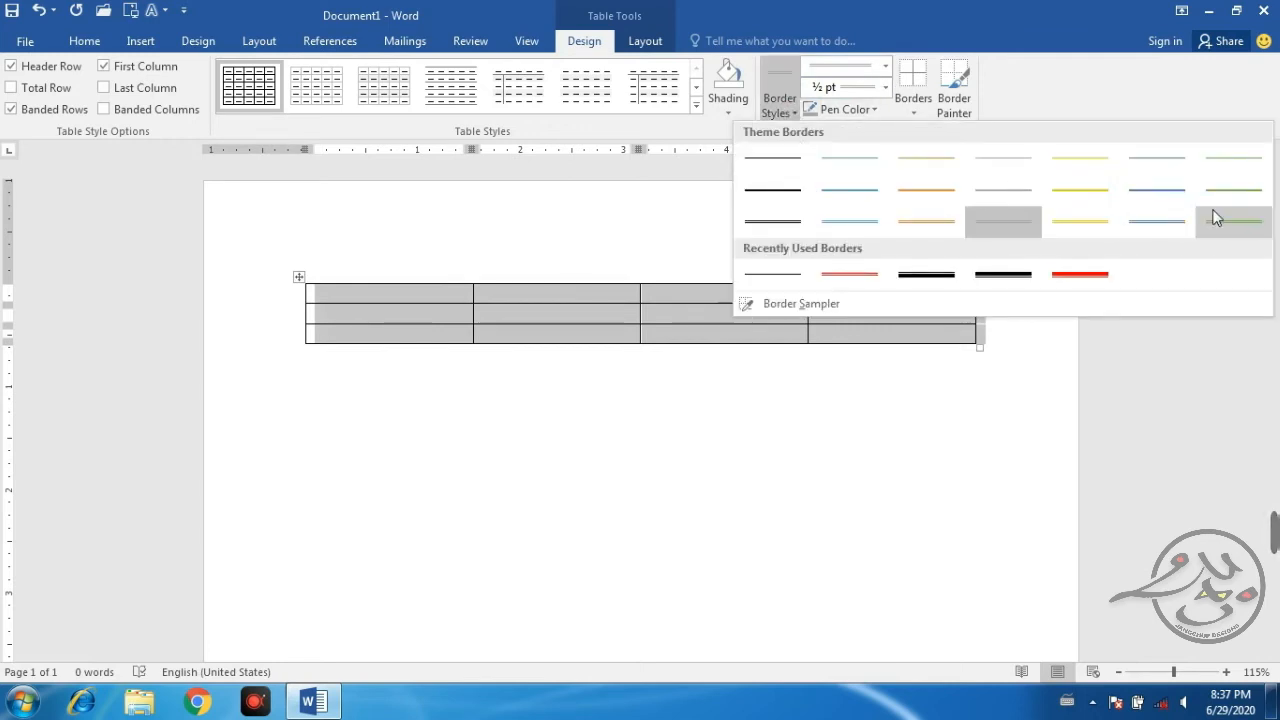
{"action": "left_click", "coordinate": [1095, 222]}
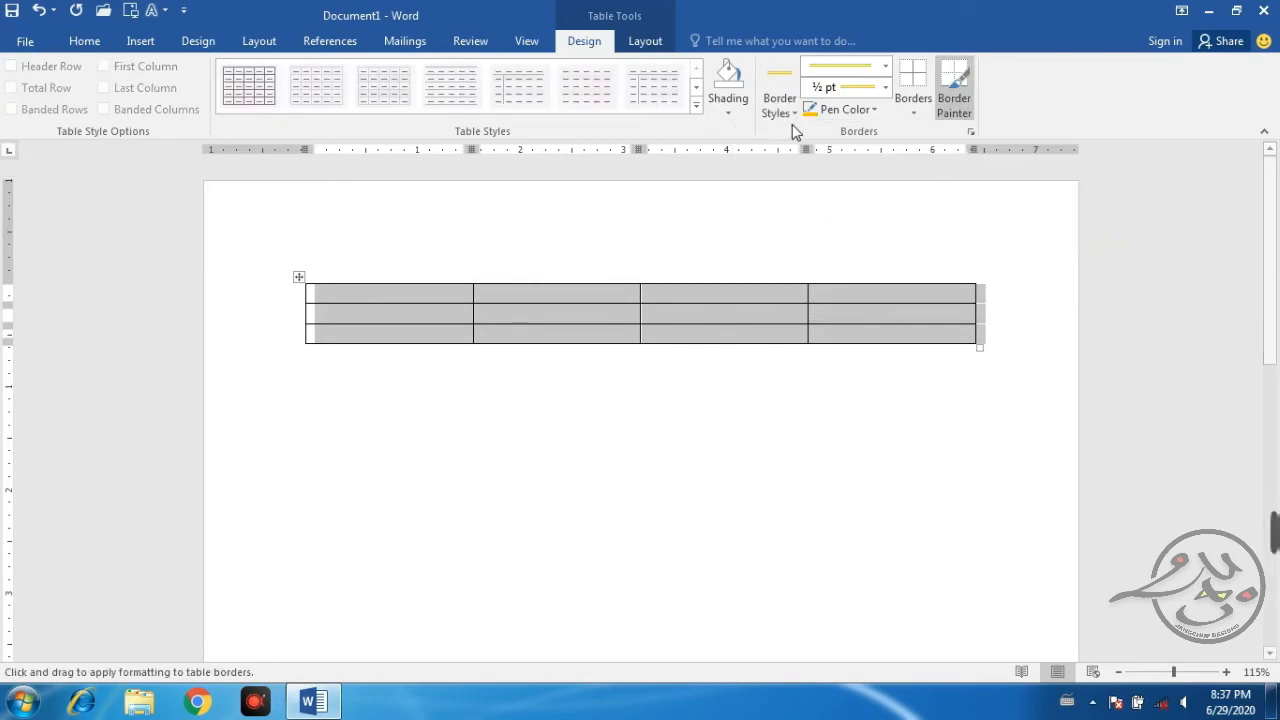
- Choose a gold thick-and-thin line style for new borders and check which line weights it offers
{"action": "left_click", "coordinate": [886, 71]}
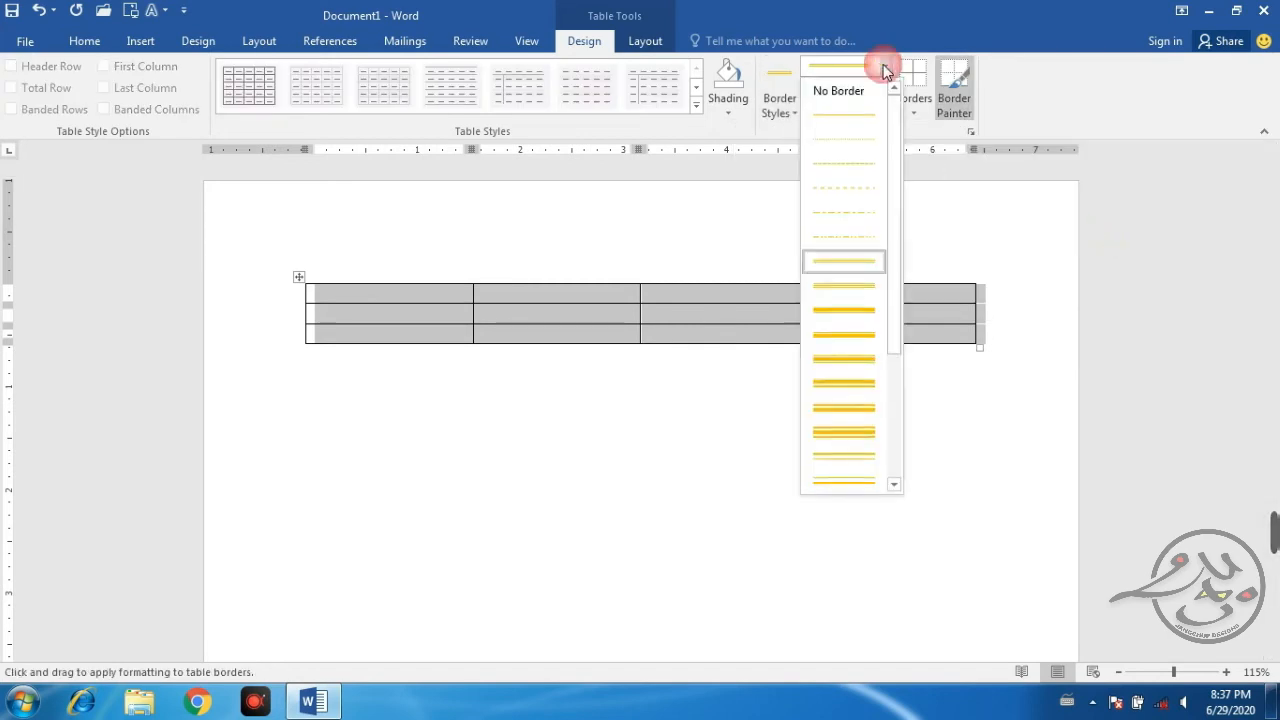
{"action": "left_click_drag", "start_coordinate": [890, 211], "coordinate": [894, 279]}
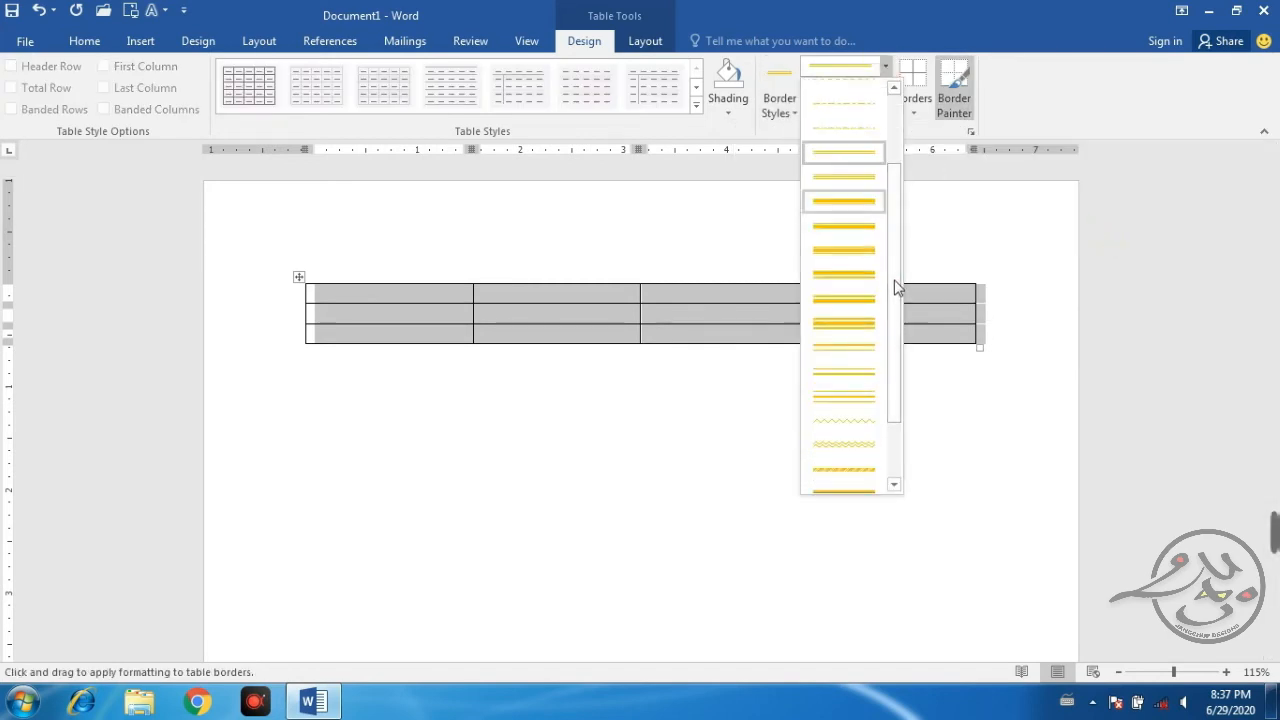
{"action": "left_click", "coordinate": [866, 207]}
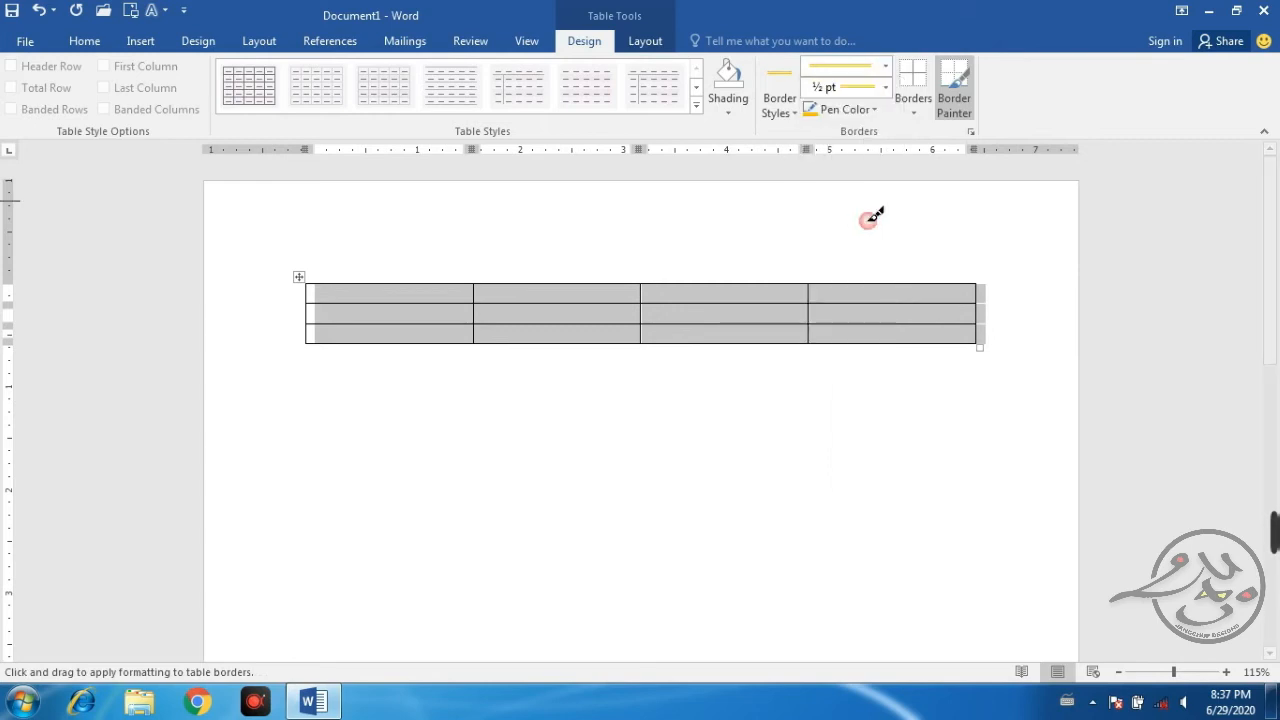
{"action": "left_click", "coordinate": [885, 88]}
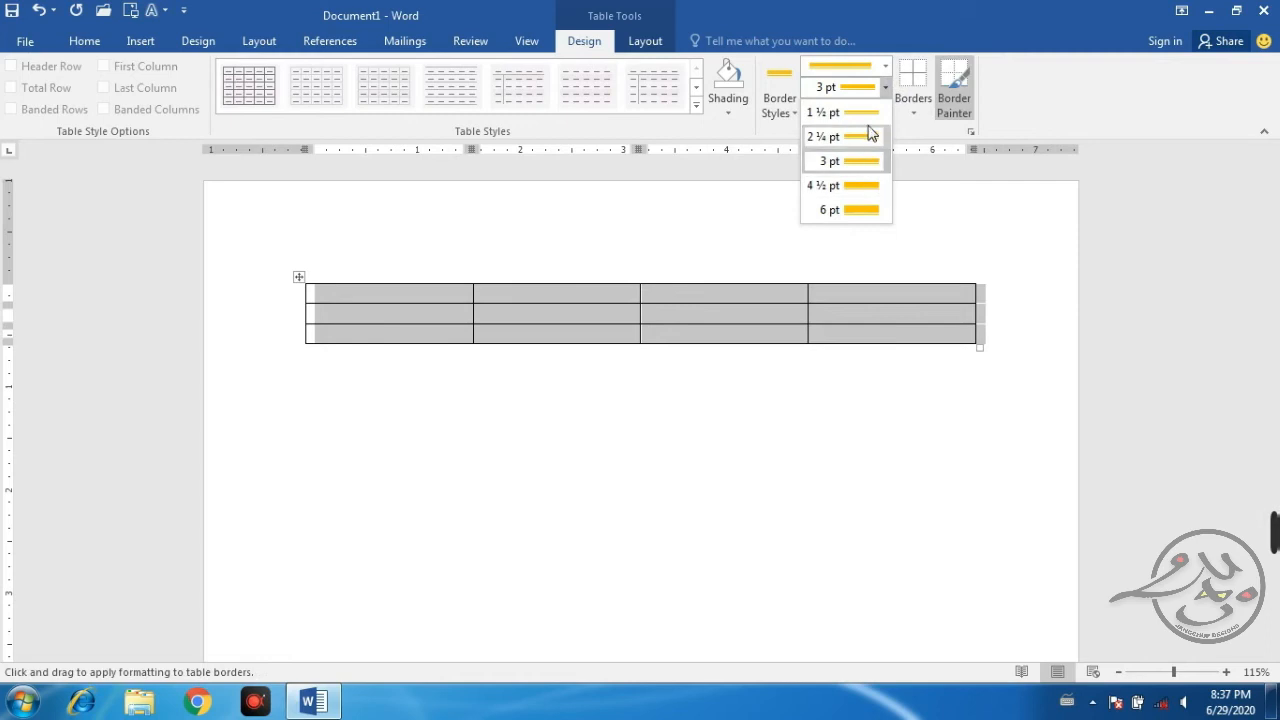
{"action": "left_click", "coordinate": [883, 92]}
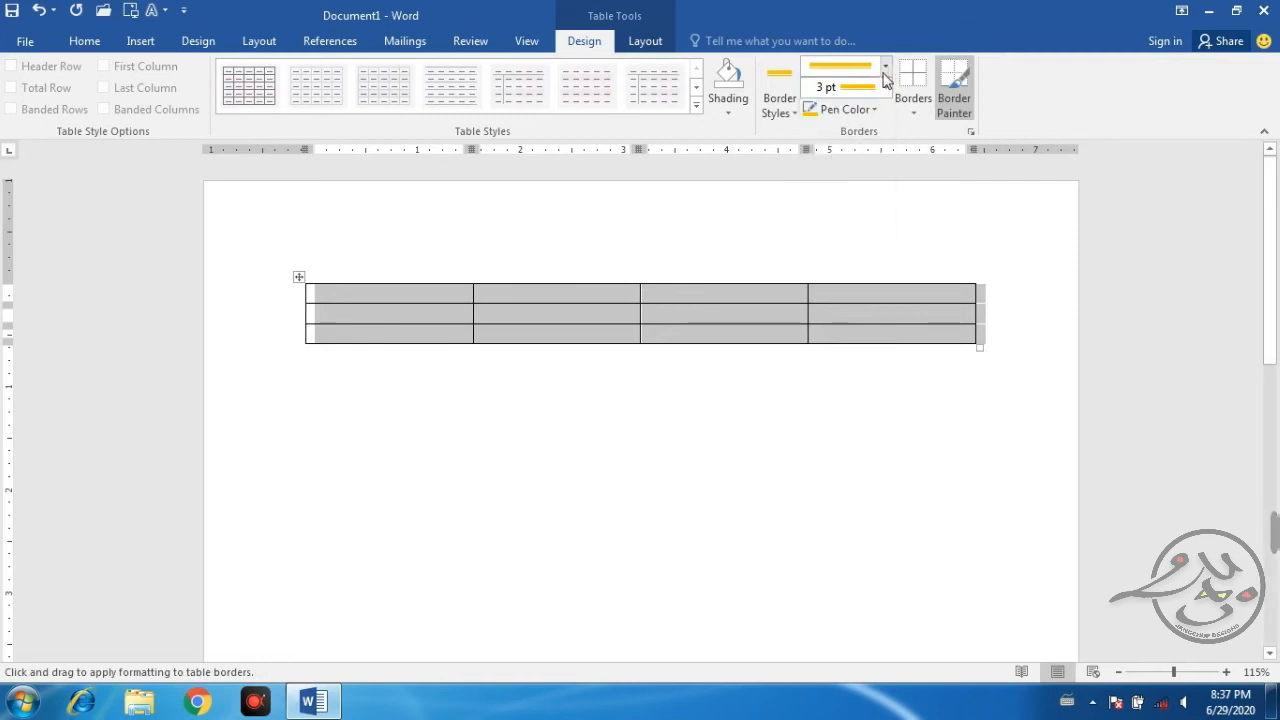
- Switch the border line style to the double wavy line and check its available line weights
{"action": "left_click", "coordinate": [885, 66]}
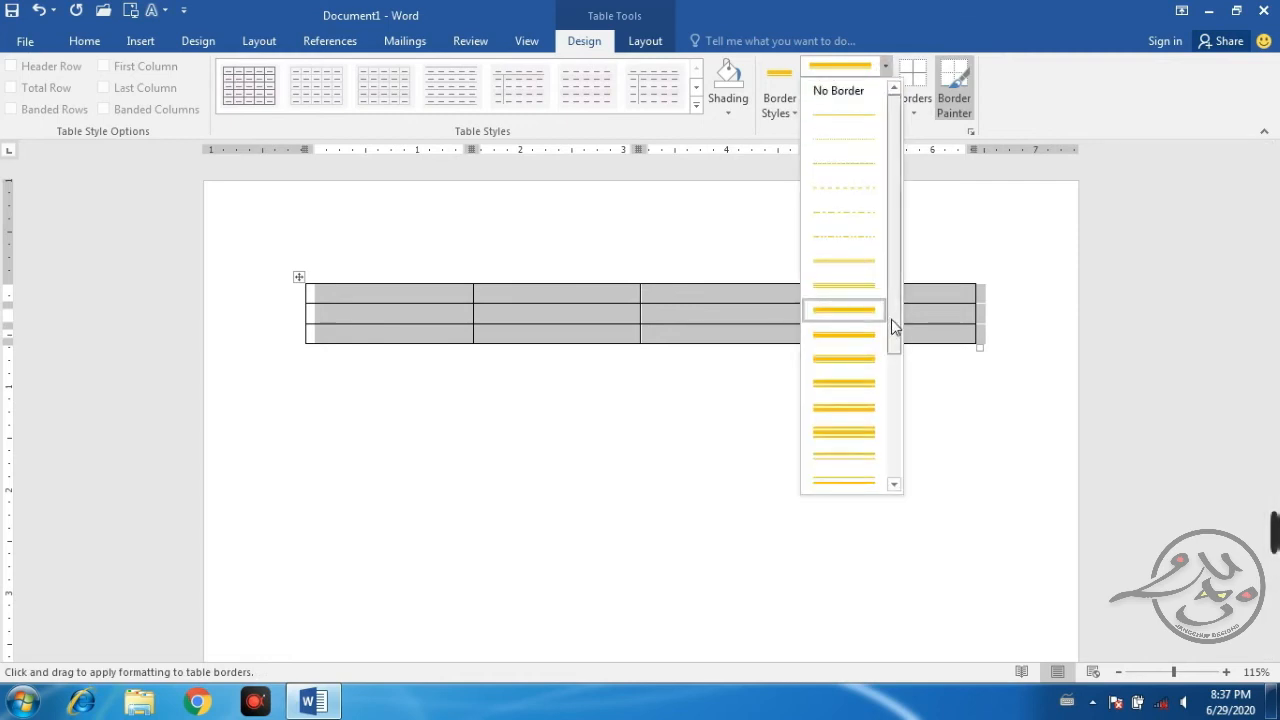
{"action": "left_click_drag", "start_coordinate": [891, 319], "coordinate": [893, 407]}
{"action": "left_click", "coordinate": [878, 424]}
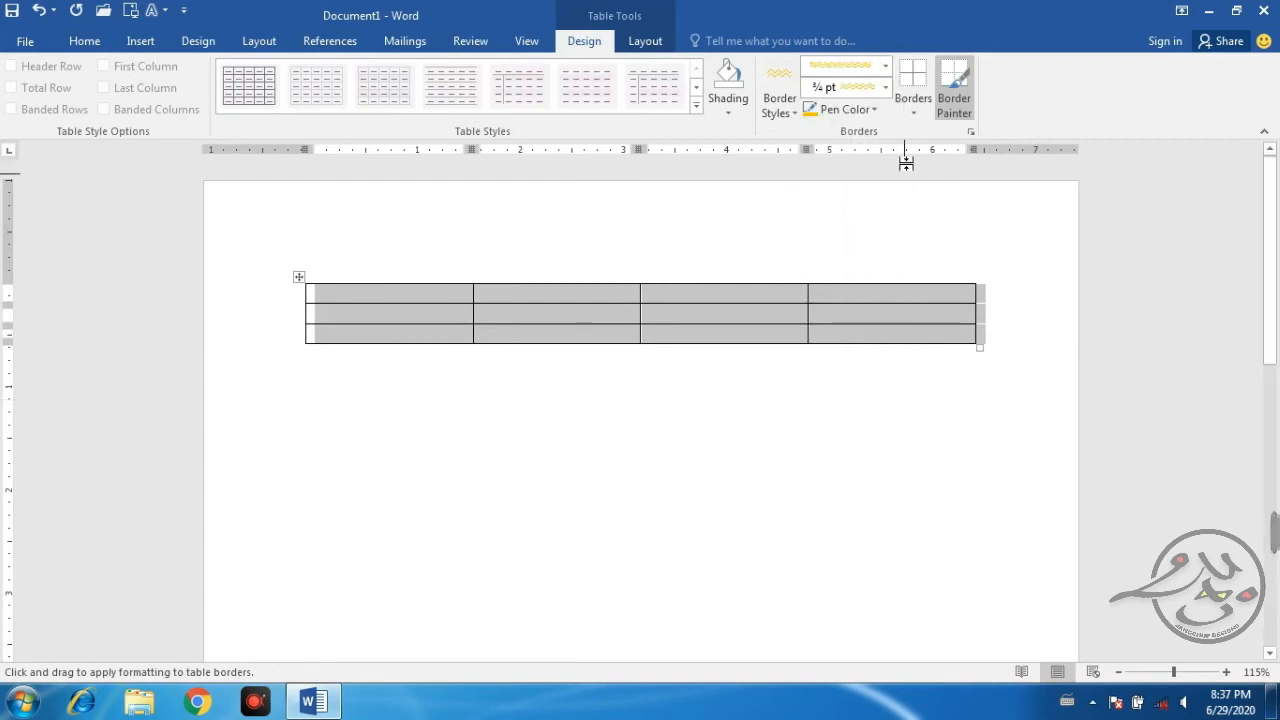
{"action": "left_click", "coordinate": [885, 88]}
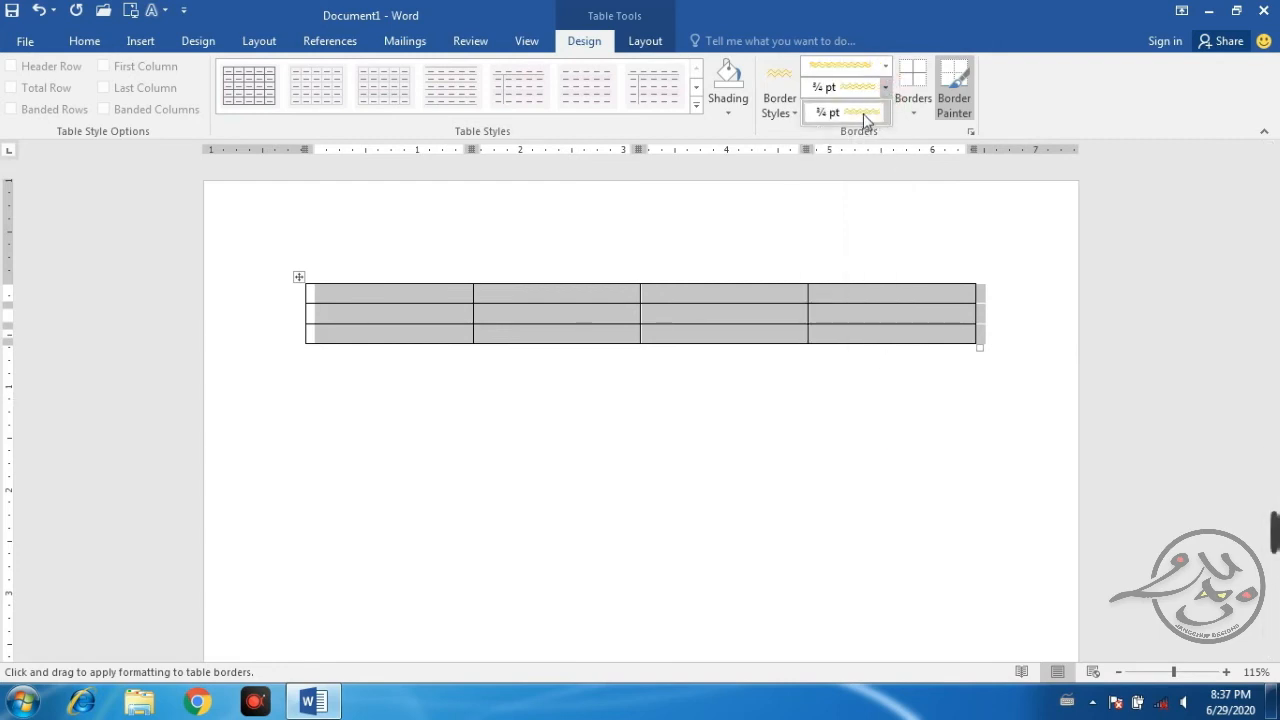
{"action": "left_click", "coordinate": [887, 74]}
- Set the border line style to the slanted-stripe line and check its available line weights
{"action": "left_click", "coordinate": [887, 74]}
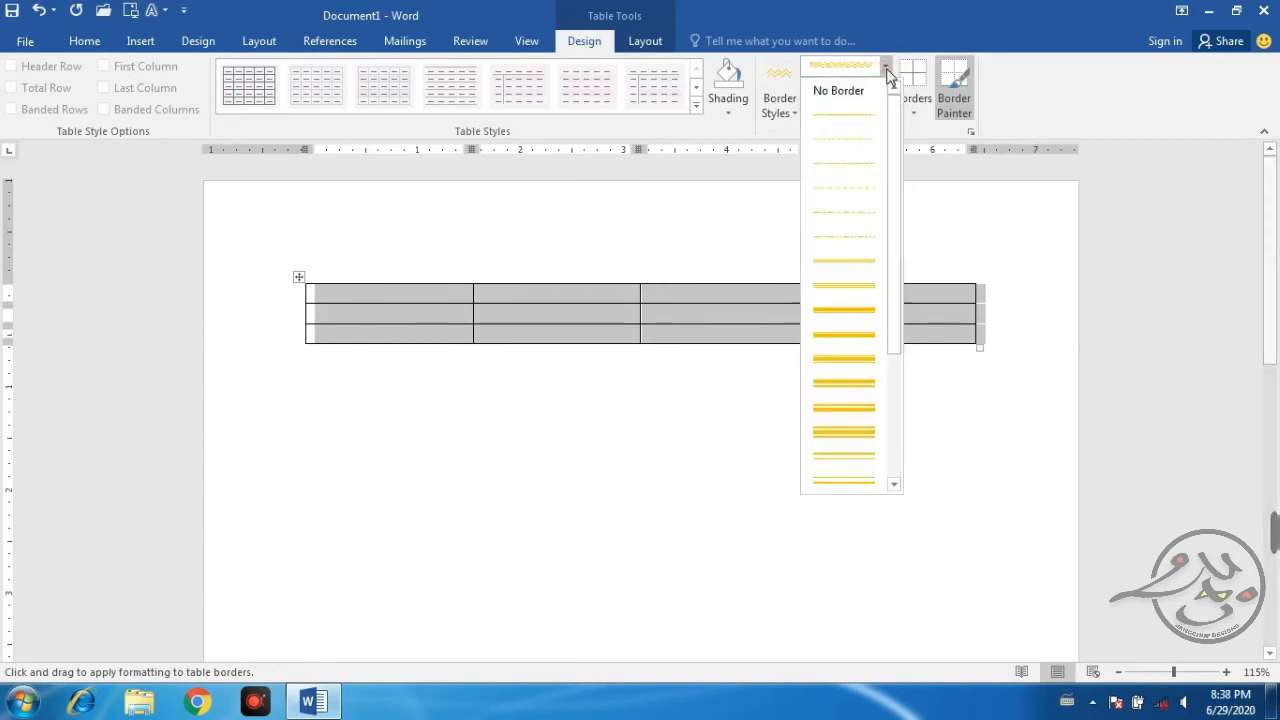
{"action": "left_click_drag", "start_coordinate": [893, 110], "coordinate": [893, 430]}
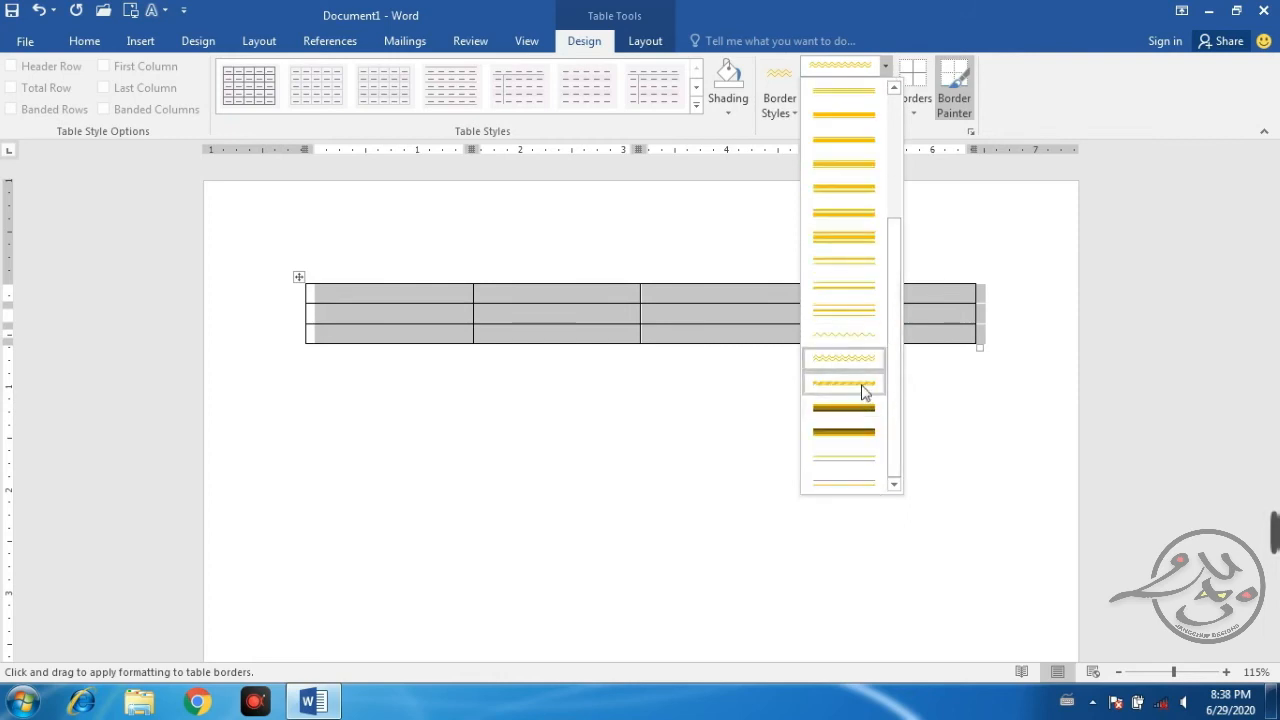
{"action": "left_click", "coordinate": [865, 392]}
{"action": "left_click", "coordinate": [886, 89]}
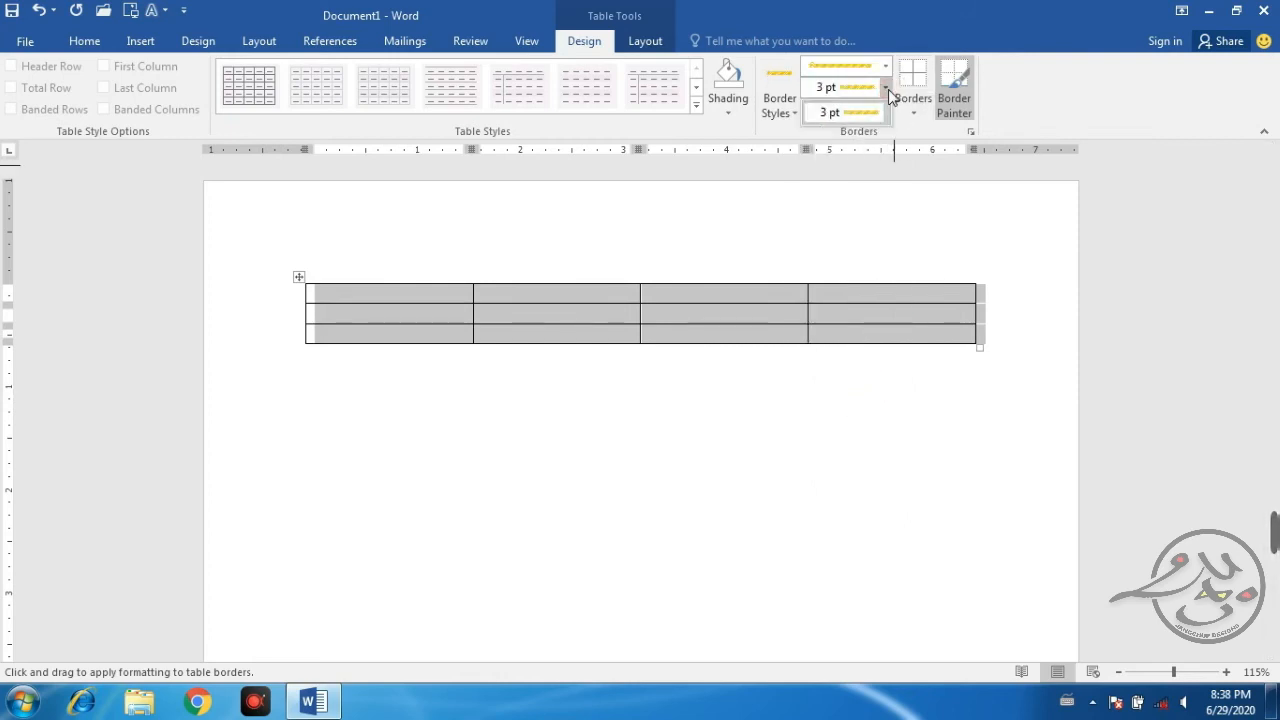
{"action": "left_click", "coordinate": [884, 91]}
{"action": "left_click", "coordinate": [882, 90]}
{"action": "left_click", "coordinate": [882, 90]}
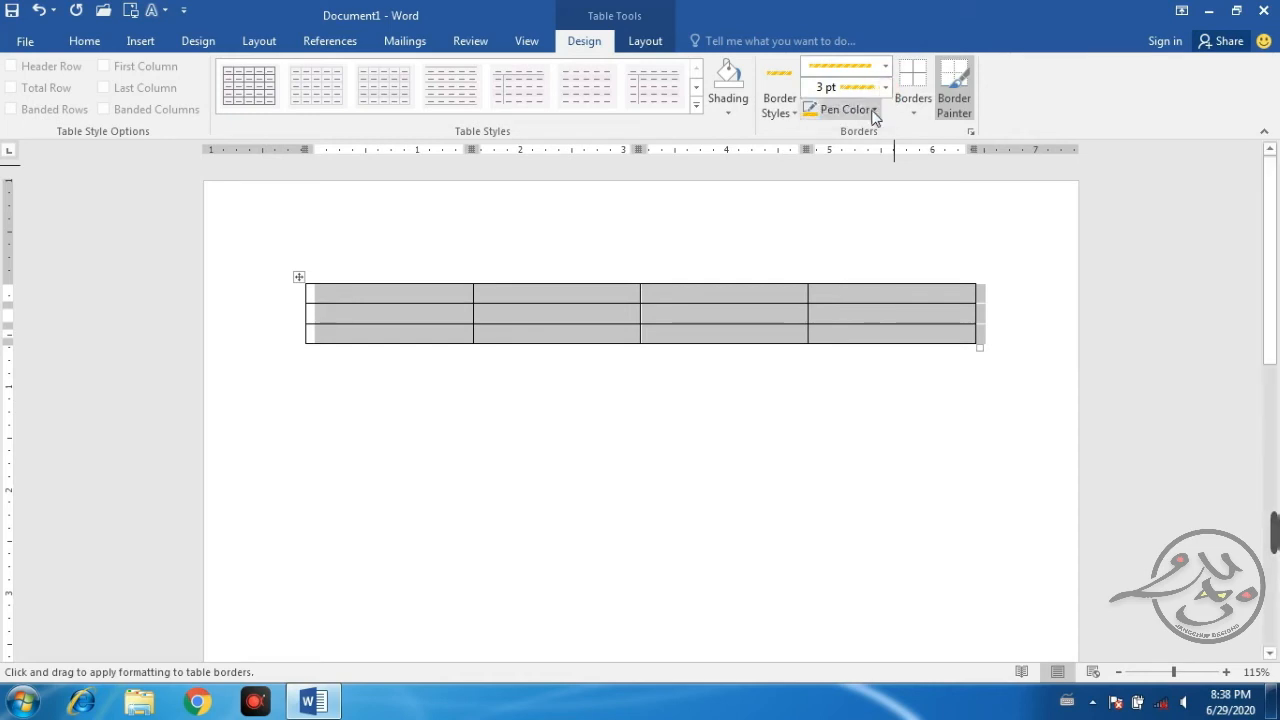
- Set the border pen color to a custom dark blue, RGB 12, 5, 153
{"action": "left_click", "coordinate": [874, 111]}
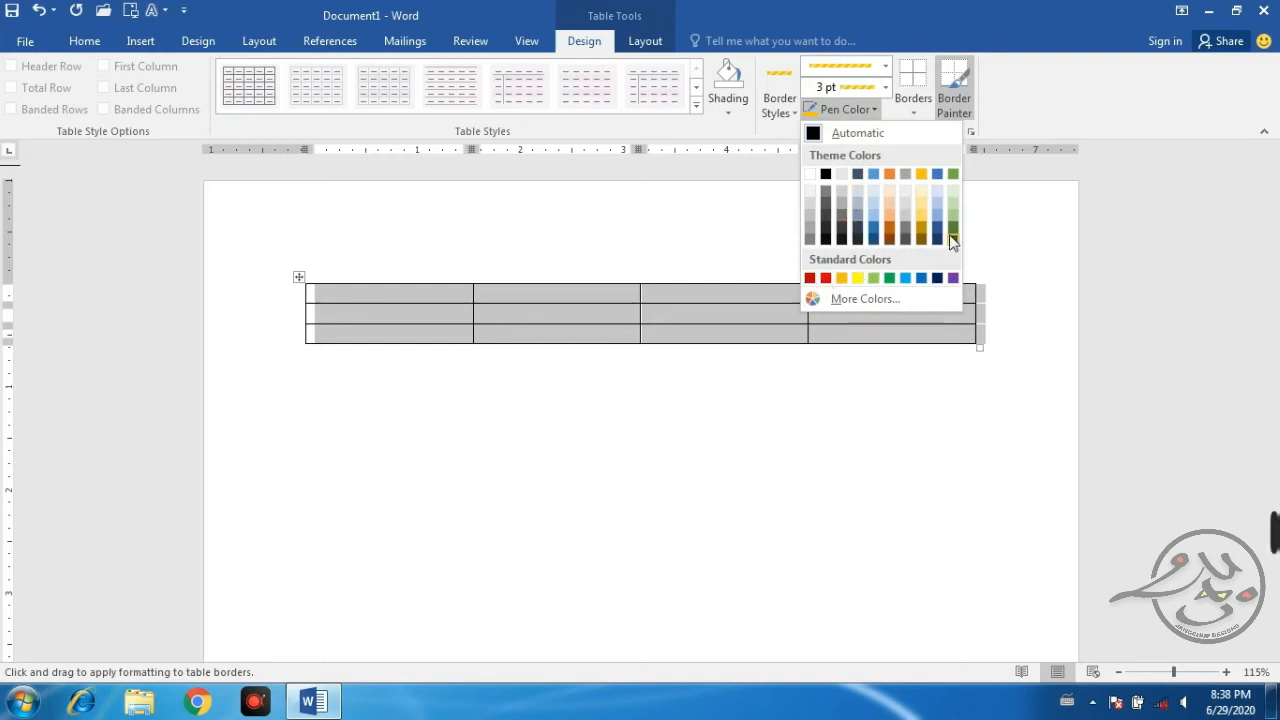
{"action": "left_click", "coordinate": [873, 303]}
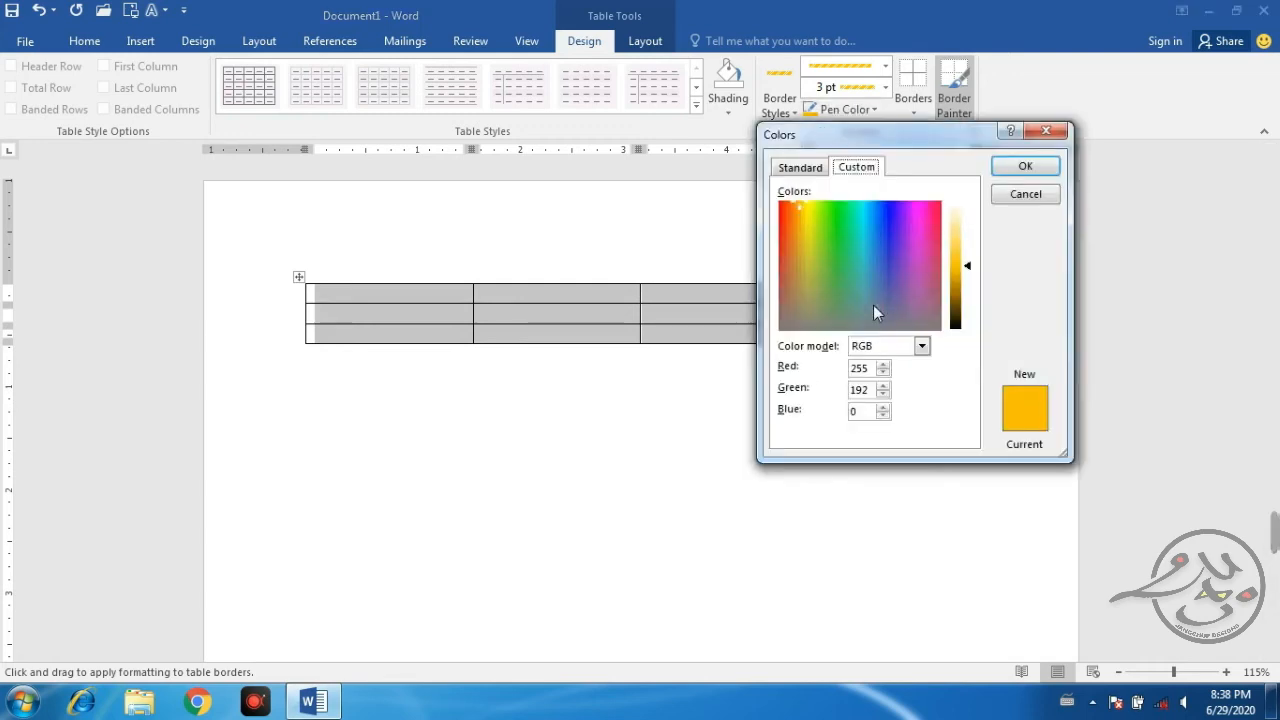
{"action": "left_click_drag", "start_coordinate": [891, 287], "coordinate": [885, 262]}
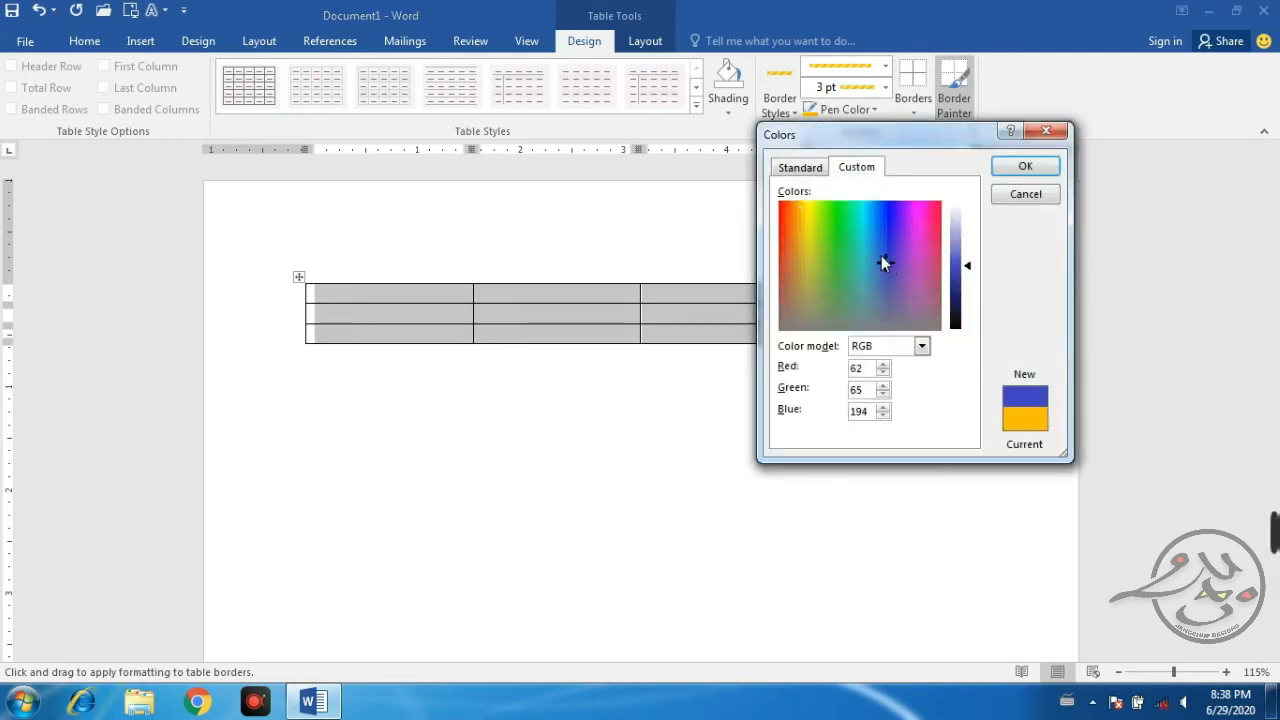
{"action": "left_click", "coordinate": [887, 208]}
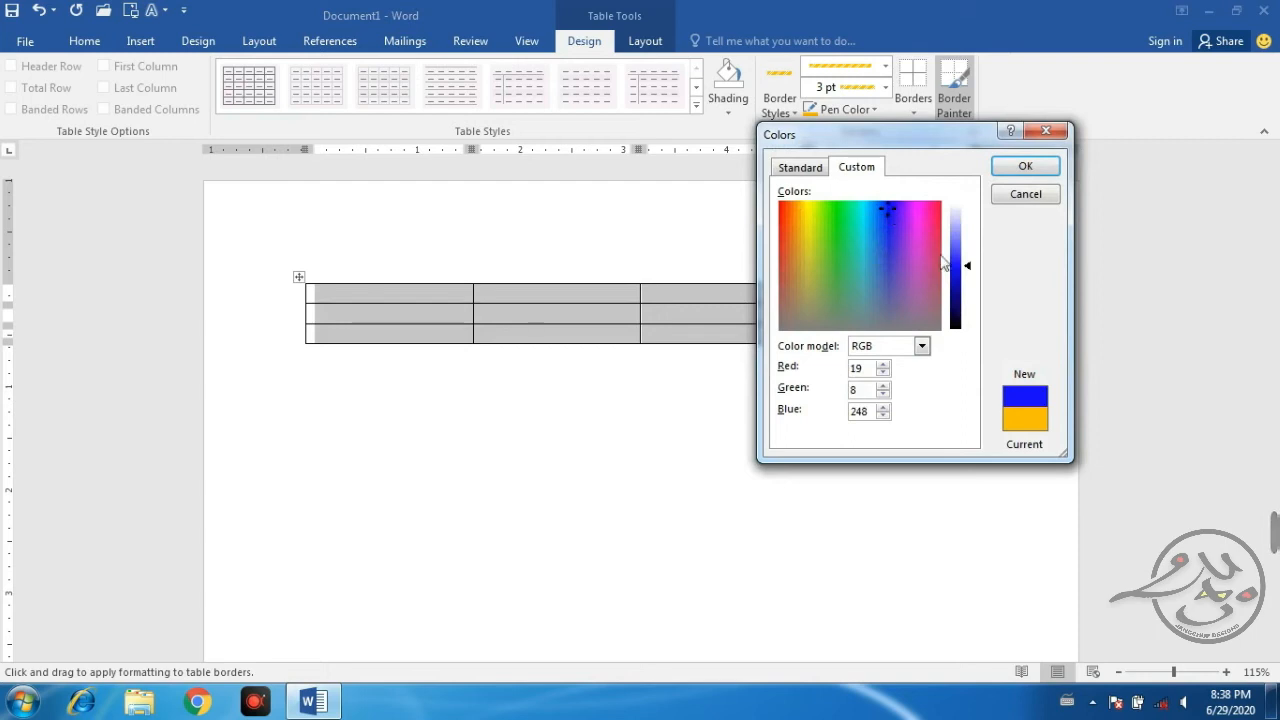
{"action": "mouse_move", "coordinate": [960, 290]}
{"action": "left_mouse_down"}
{"action": "mouse_move", "coordinate": [967, 272]}
{"action": "mouse_move", "coordinate": [967, 291]}
{"action": "left_mouse_up"}
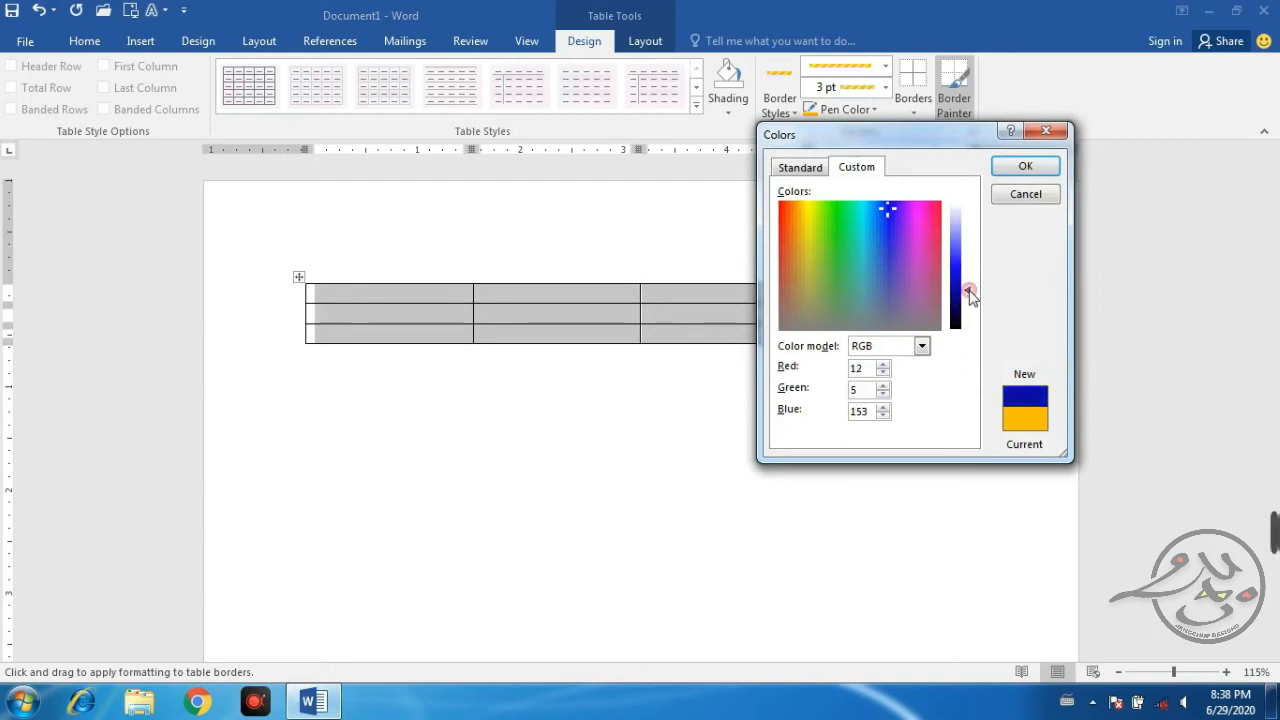
{"action": "left_click", "coordinate": [1025, 167]}
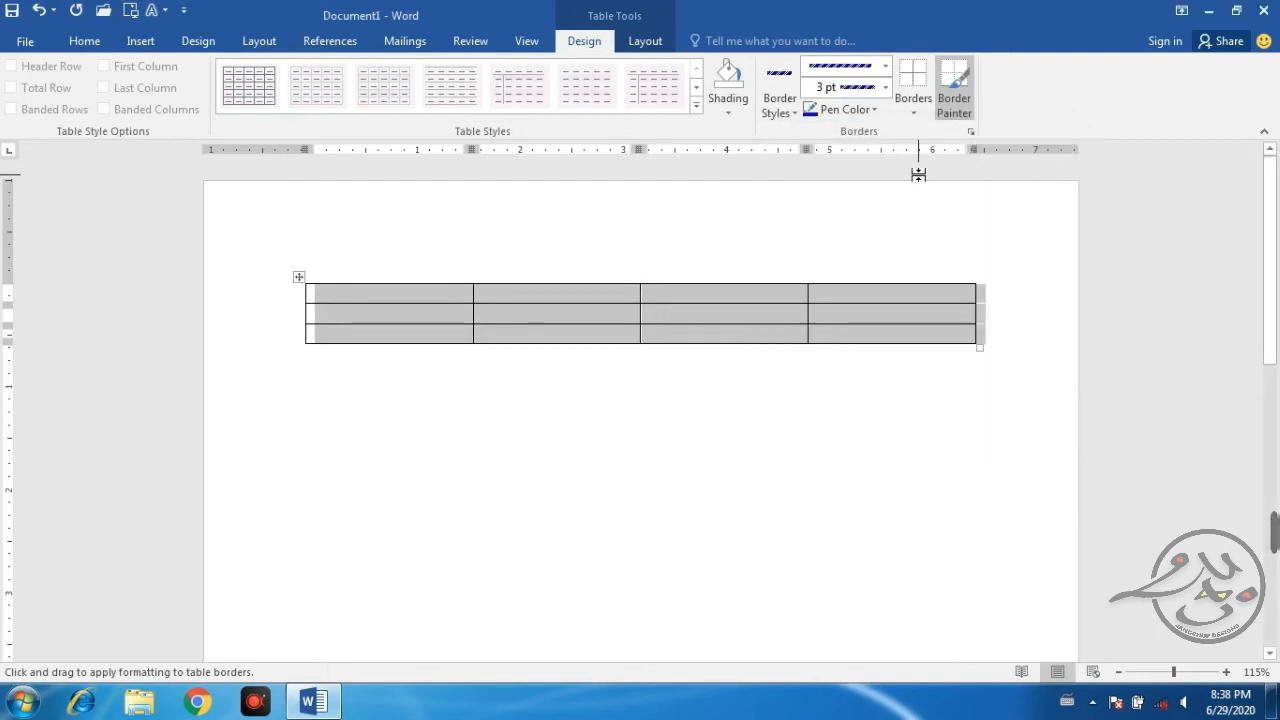
- Apply the 3 pt blue slanted-stripe line as outside borders around the whole table
{"action": "left_click", "coordinate": [913, 113]}
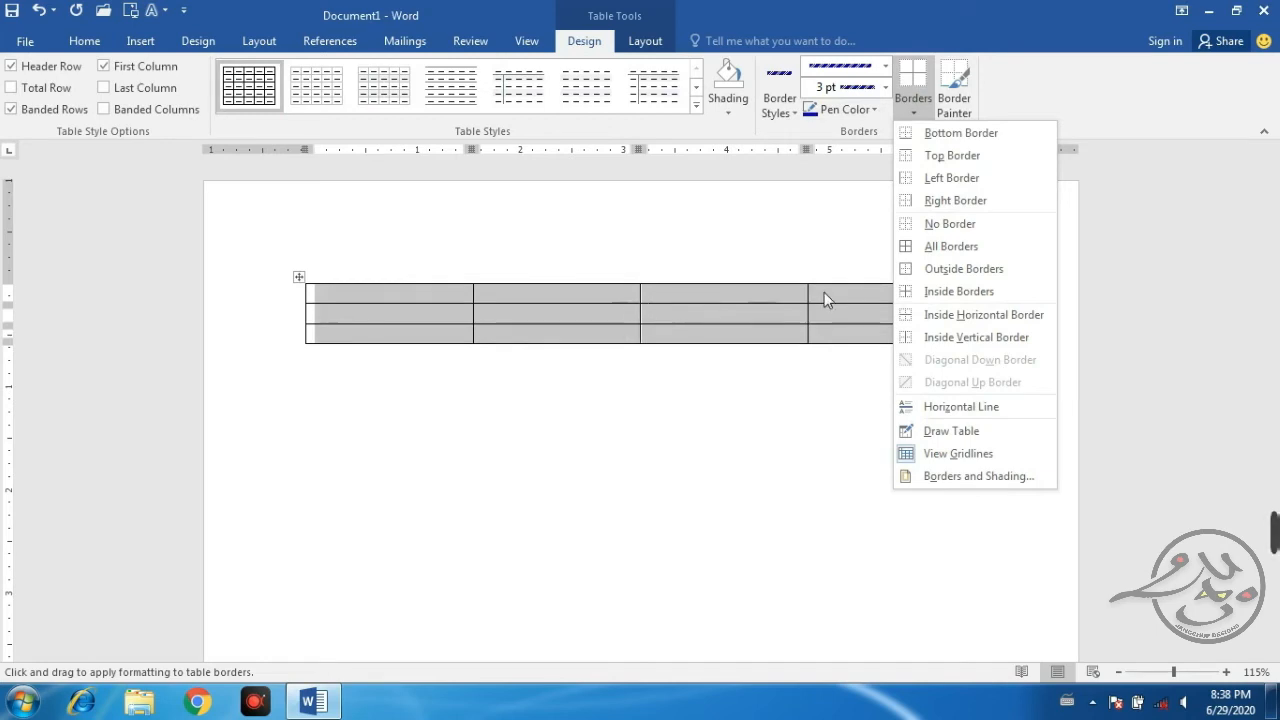
{"action": "left_click", "coordinate": [964, 266]}
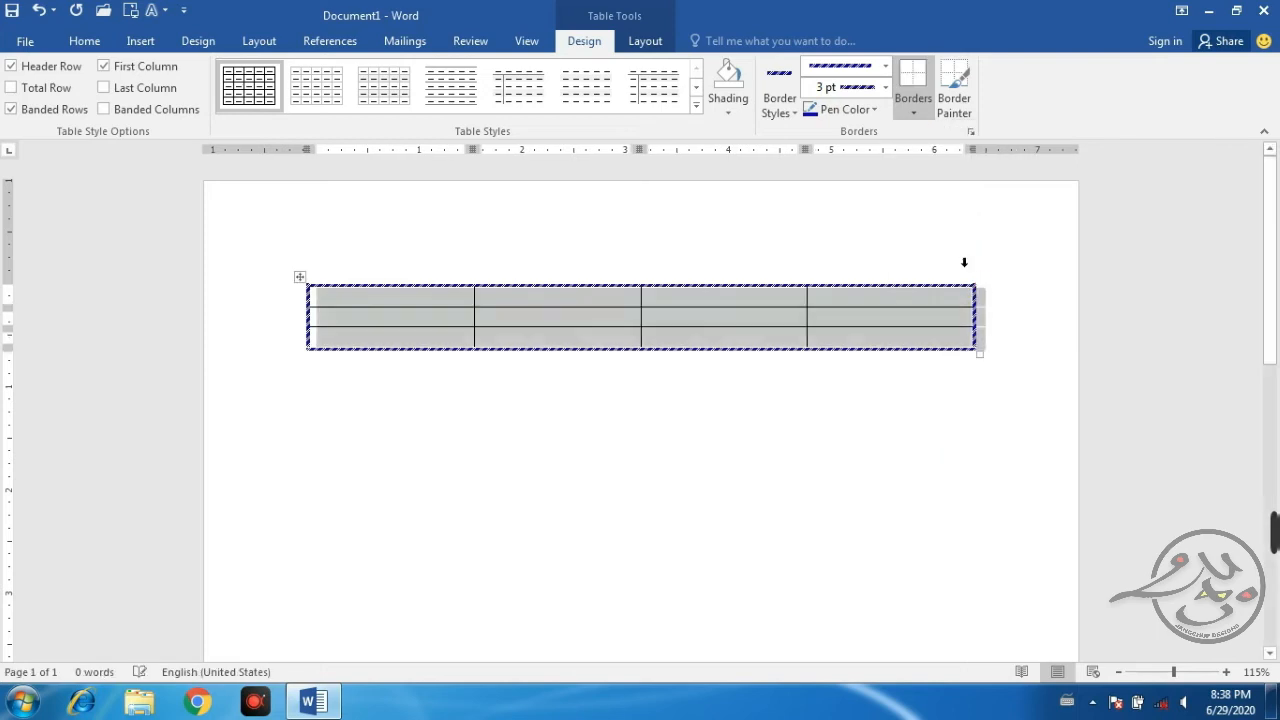
{"action": "left_click", "coordinate": [889, 316]}
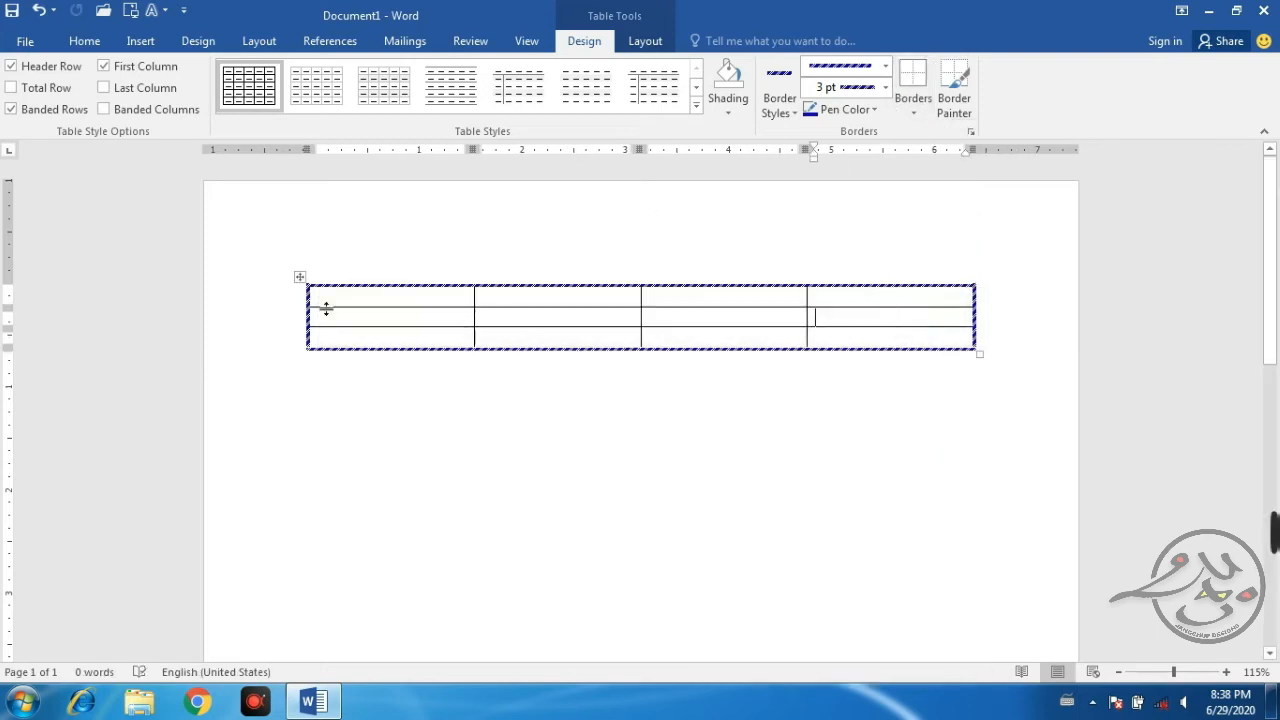
- With the whole table selected, choose the ½ pt dash-dot-dot line style in standard red and turn off Border Painter
{"action": "left_click", "coordinate": [299, 278]}
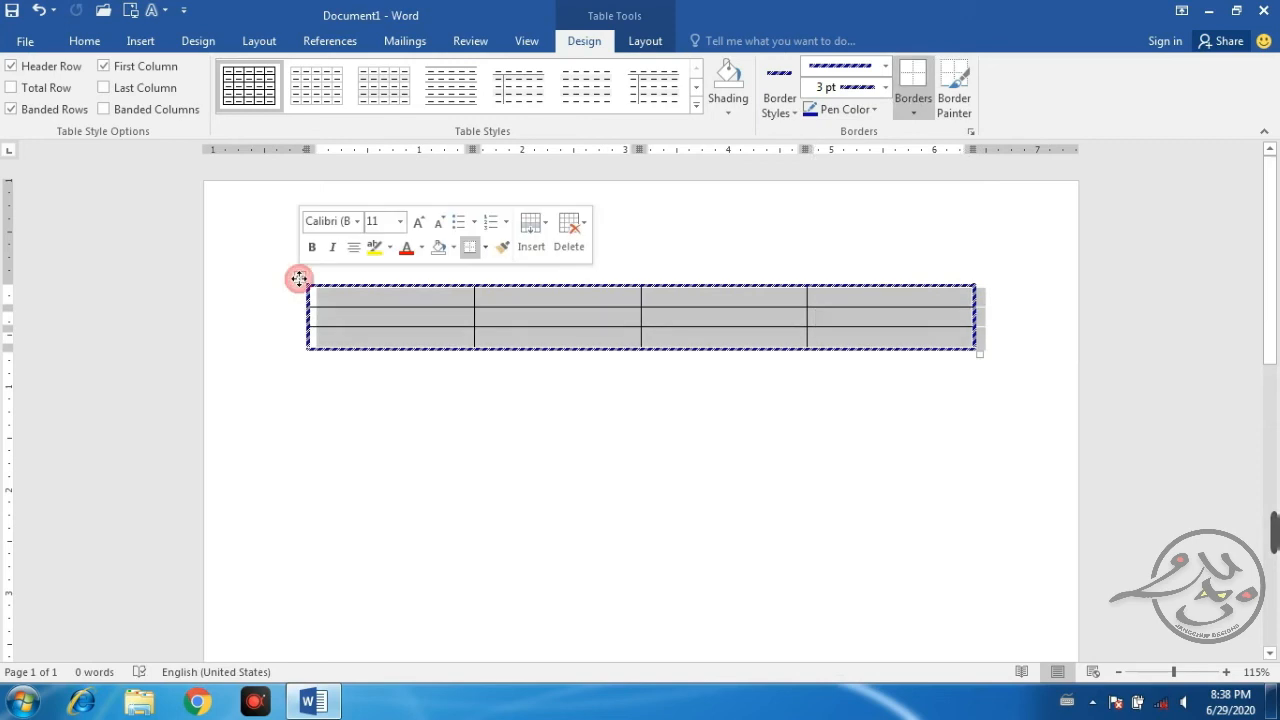
{"action": "left_click", "coordinate": [885, 66]}
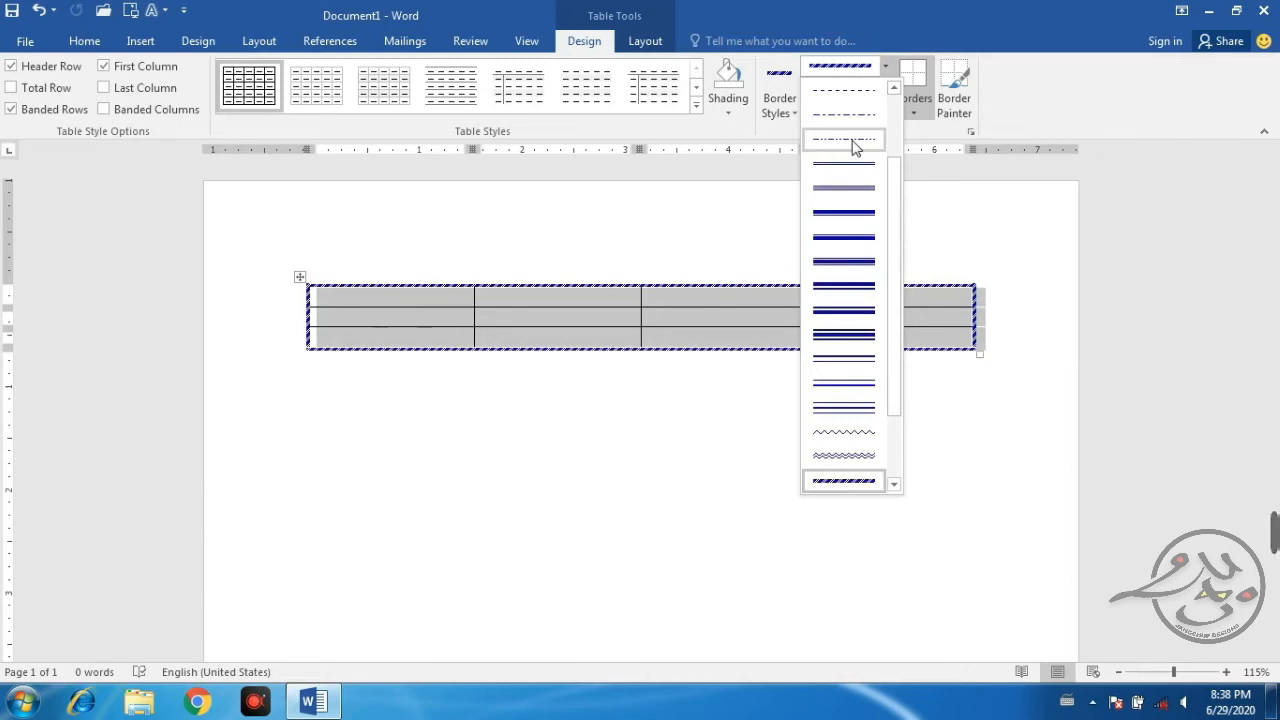
{"action": "left_click", "coordinate": [855, 148]}
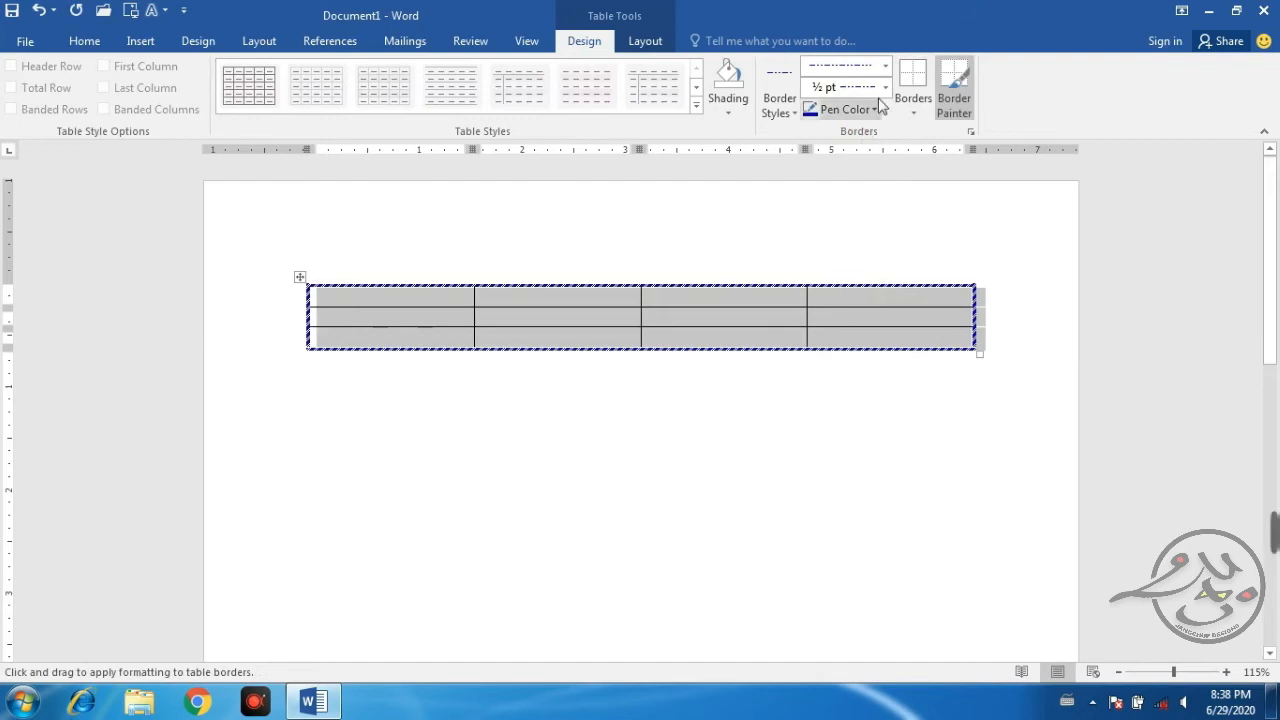
{"action": "left_click", "coordinate": [877, 105]}
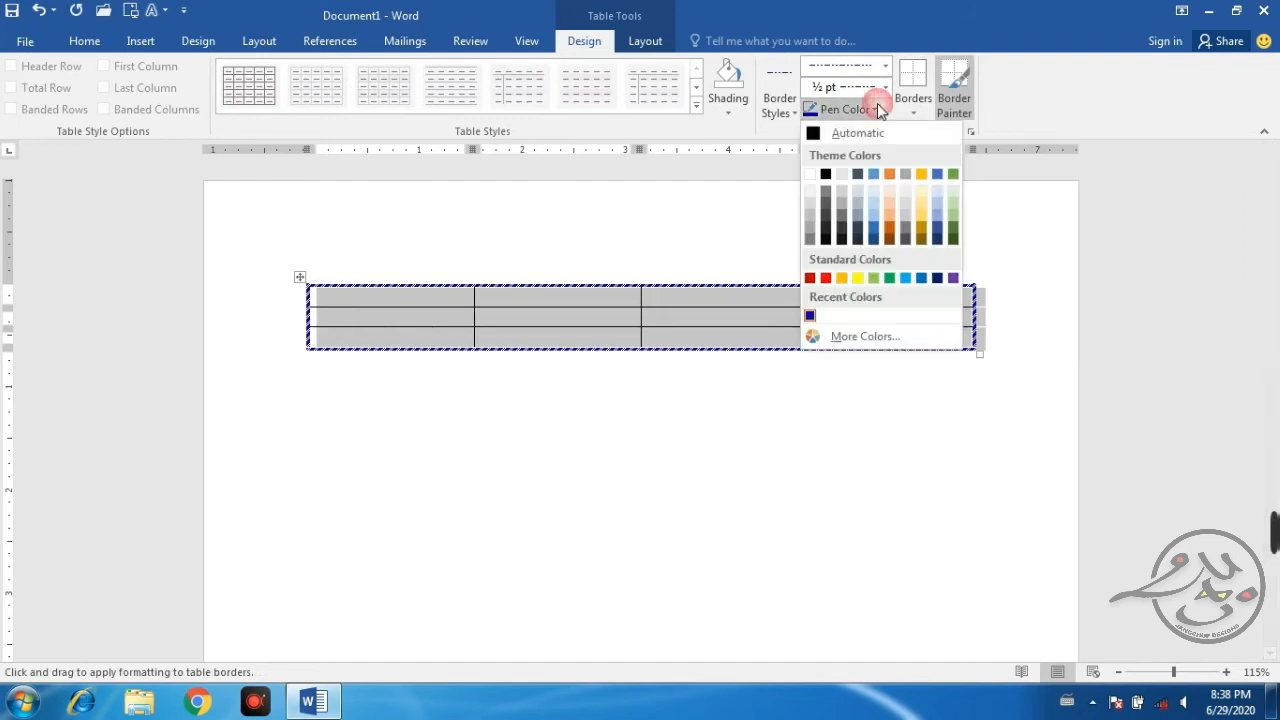
{"action": "left_click", "coordinate": [825, 277]}
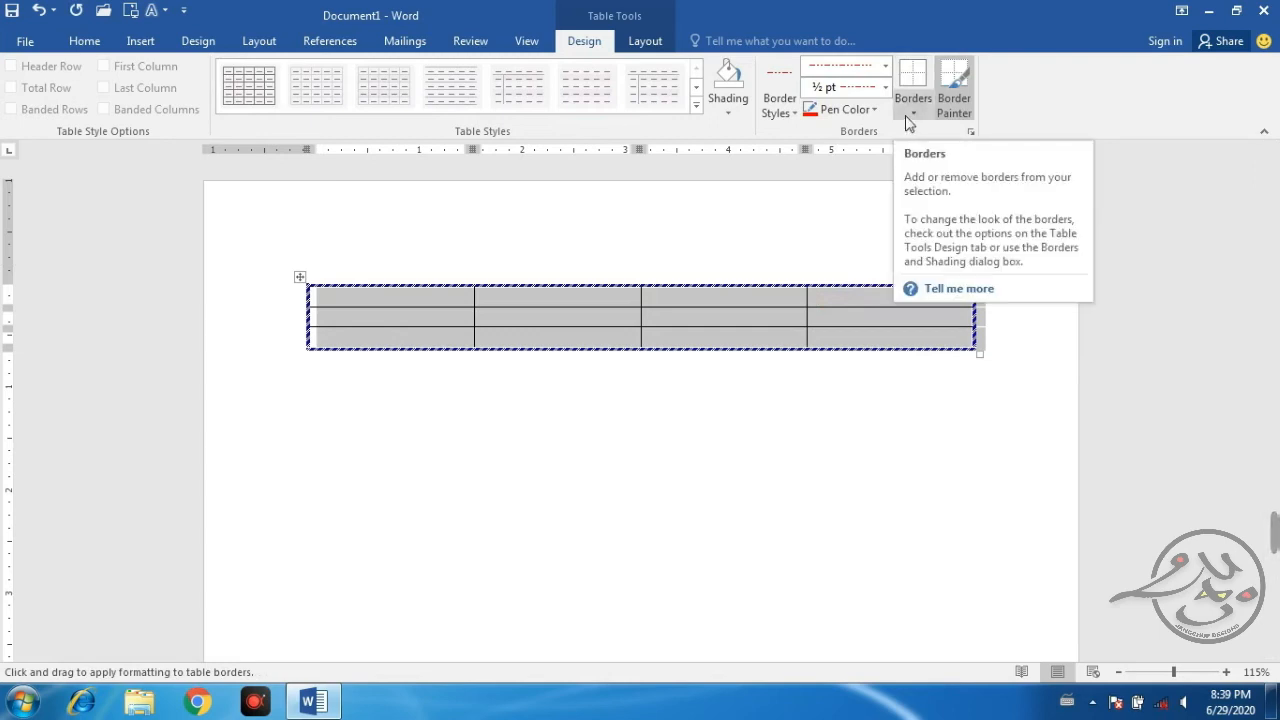
{"action": "key", "text": "Escape"}
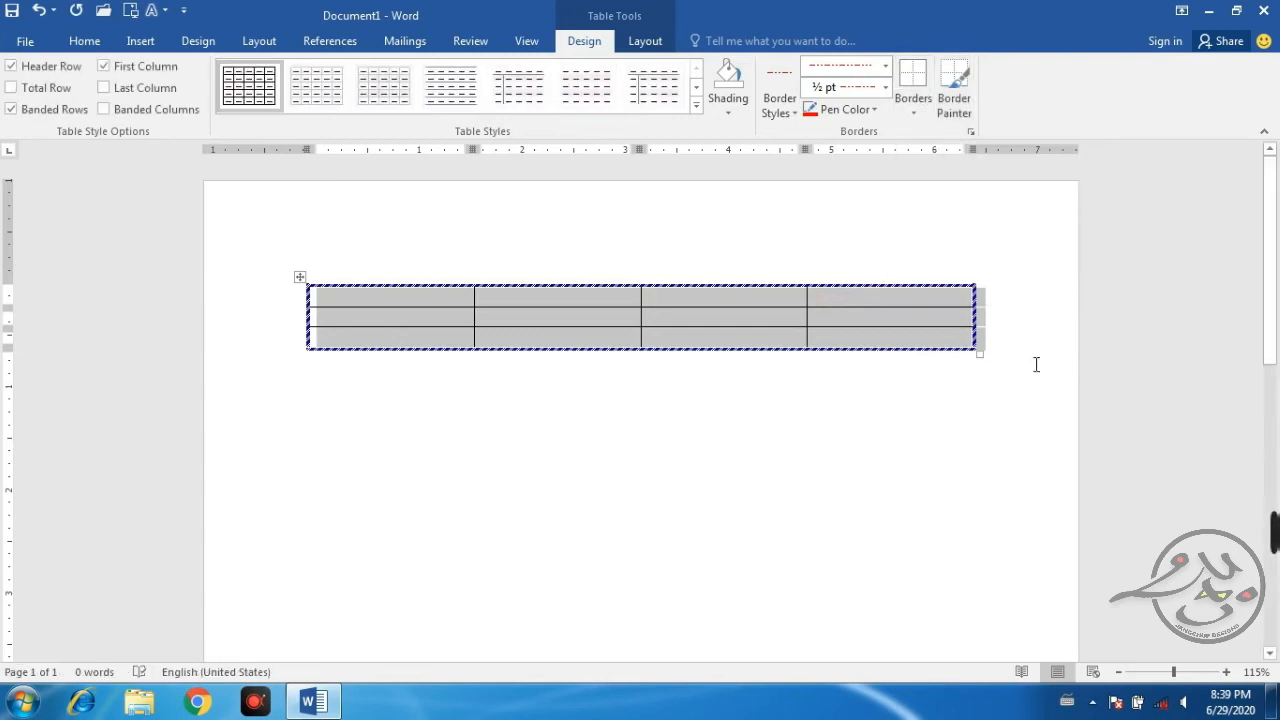
- Apply the red dash-dot-dot line to all inside borders of the table
{"action": "left_click", "coordinate": [1226, 672]}
{"action": "left_click", "coordinate": [1226, 672]}
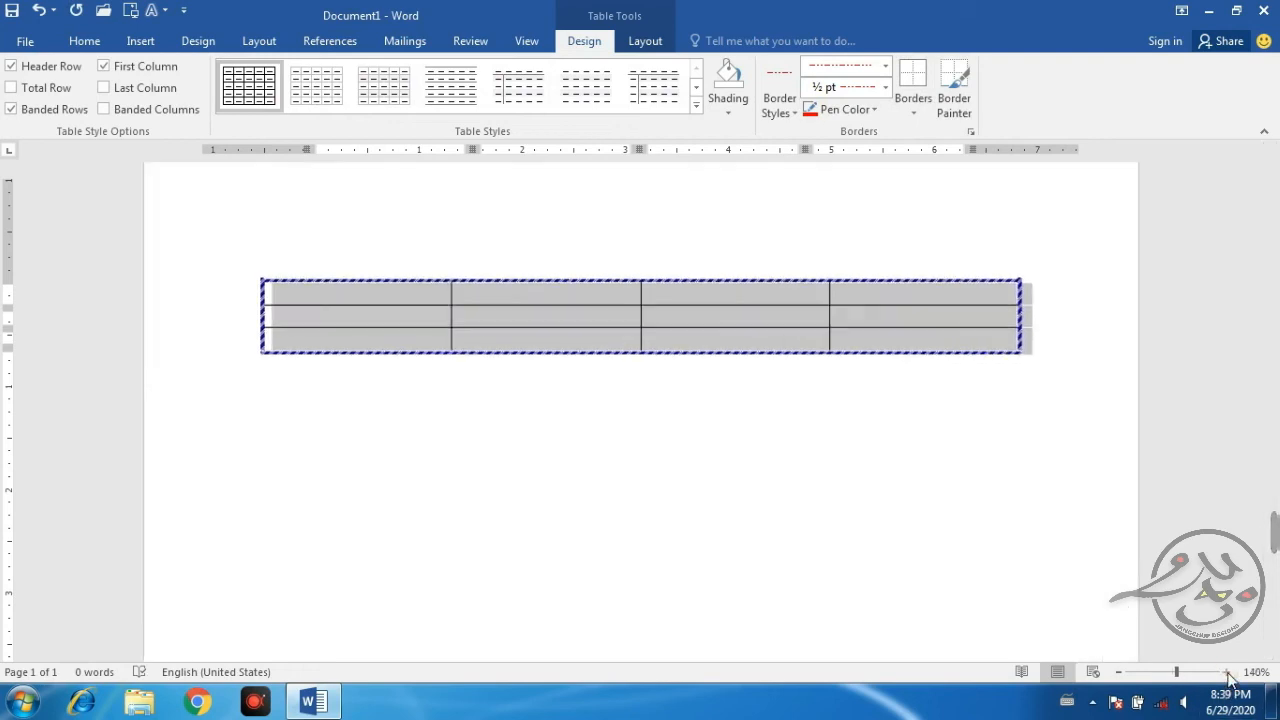
{"action": "left_click", "coordinate": [1226, 672]}
{"action": "left_click", "coordinate": [1226, 672]}
{"action": "left_click", "coordinate": [1226, 672]}
{"action": "left_click", "coordinate": [1226, 672]}
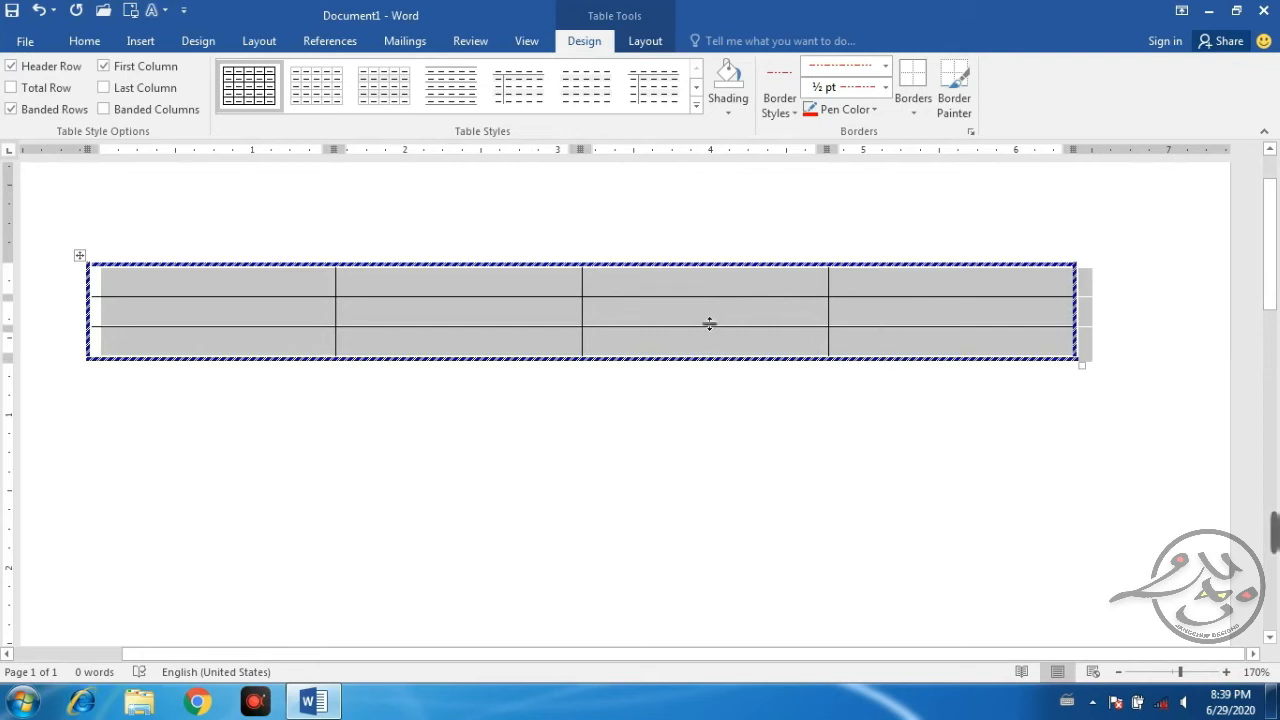
{"action": "left_click", "coordinate": [913, 110]}
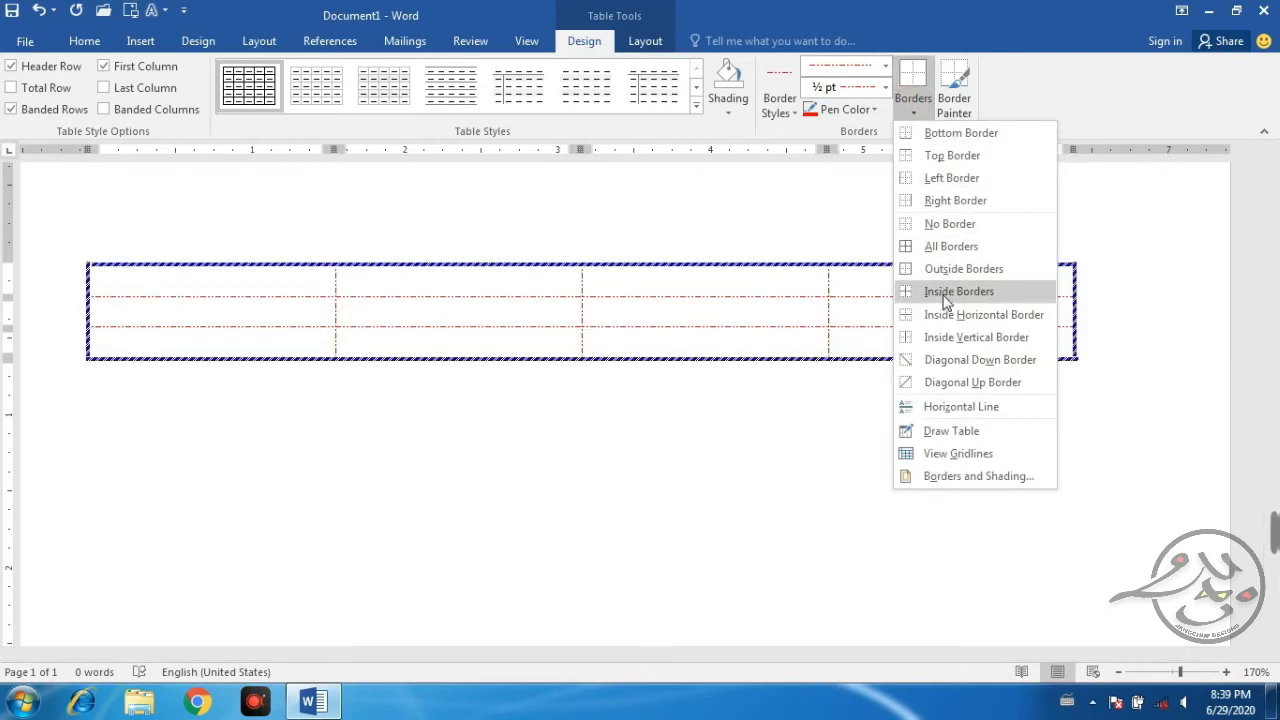
{"action": "left_click", "coordinate": [965, 292]}
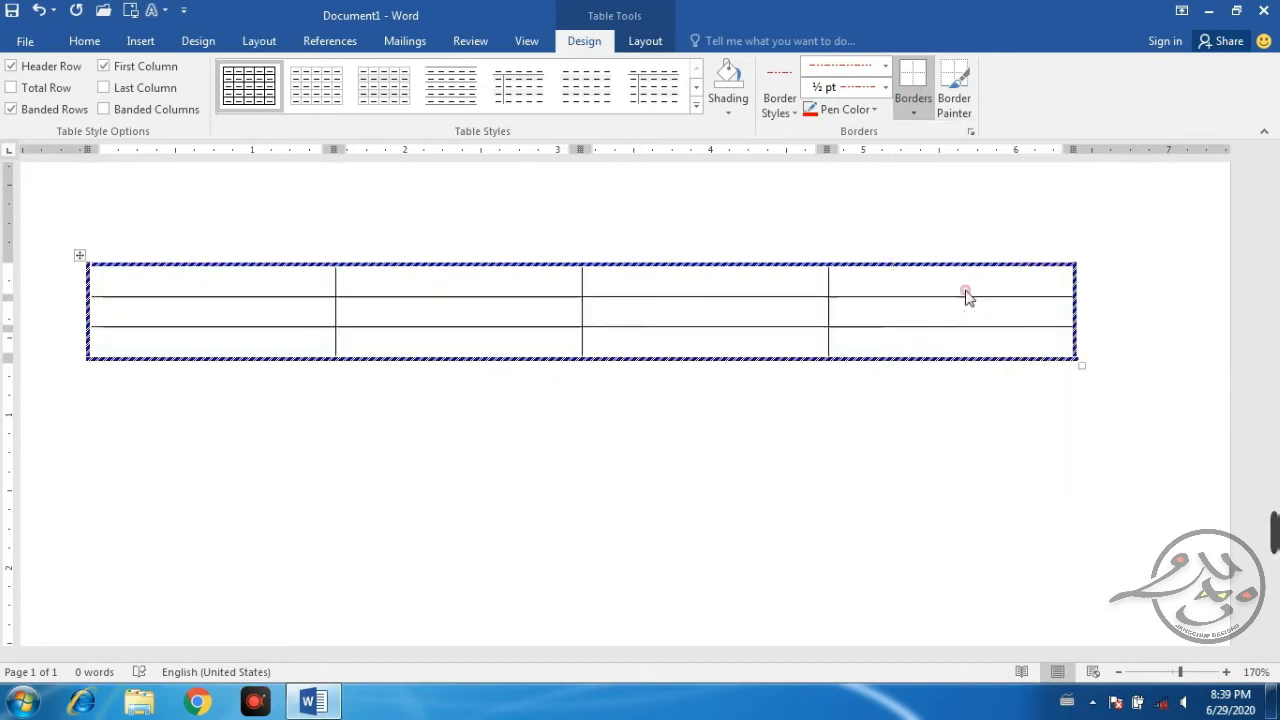
{"action": "left_click", "coordinate": [965, 290]}
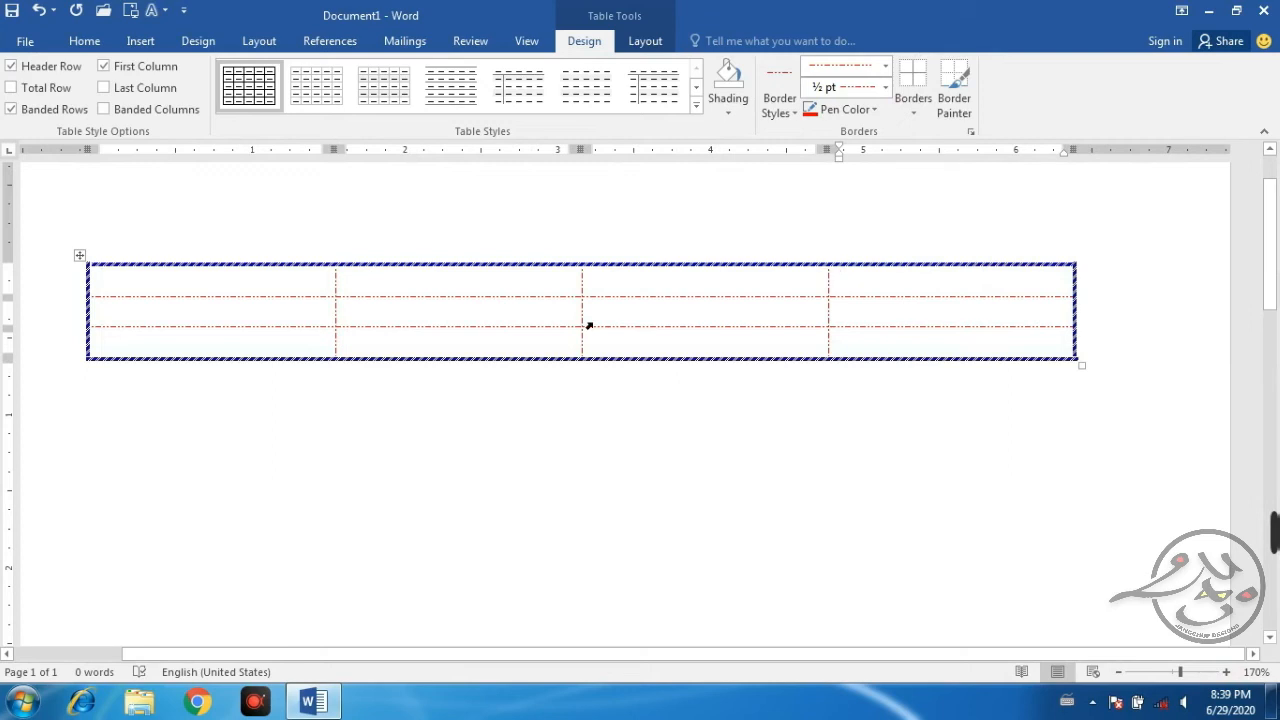
- Fill the four cells of the table's first row with Bbkjnbkl, Fuyfyff, Hjhjhjh and Jbjbhlj
{"action": "left_click", "coordinate": [262, 279]}
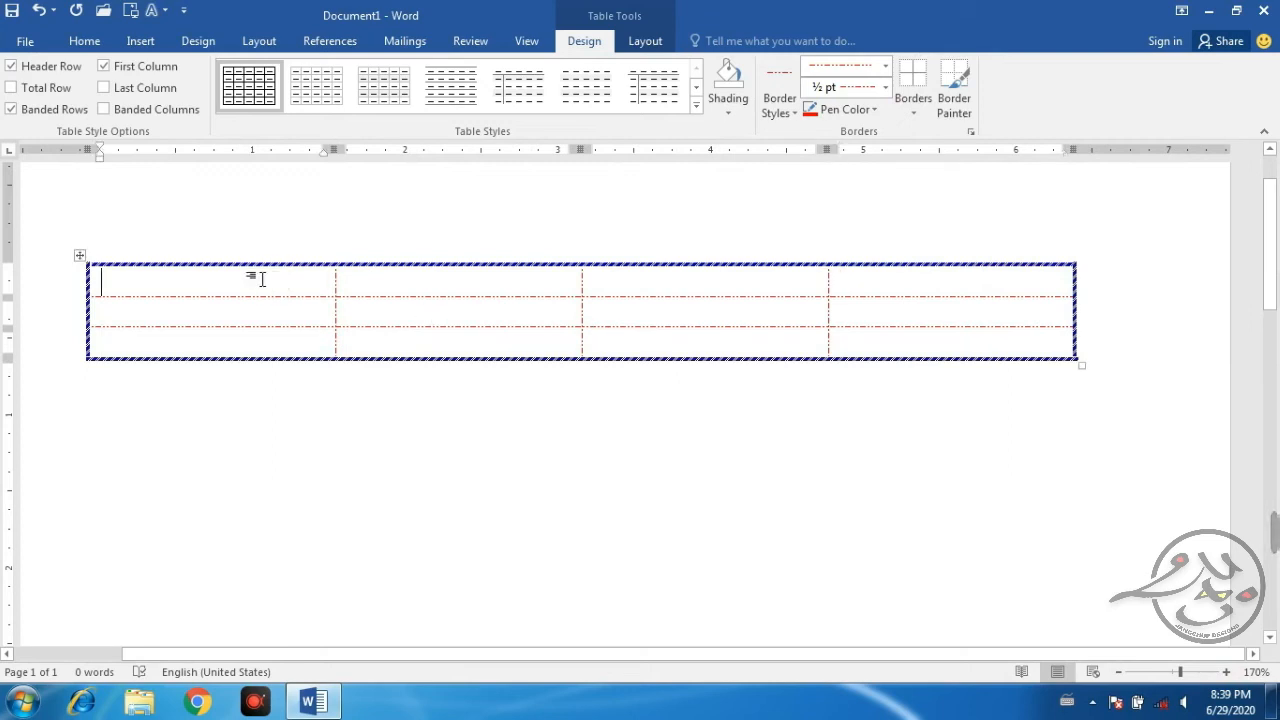
{"action": "type", "text": "bbkjnbkl"}
{"action": "key", "text": "Tab"}
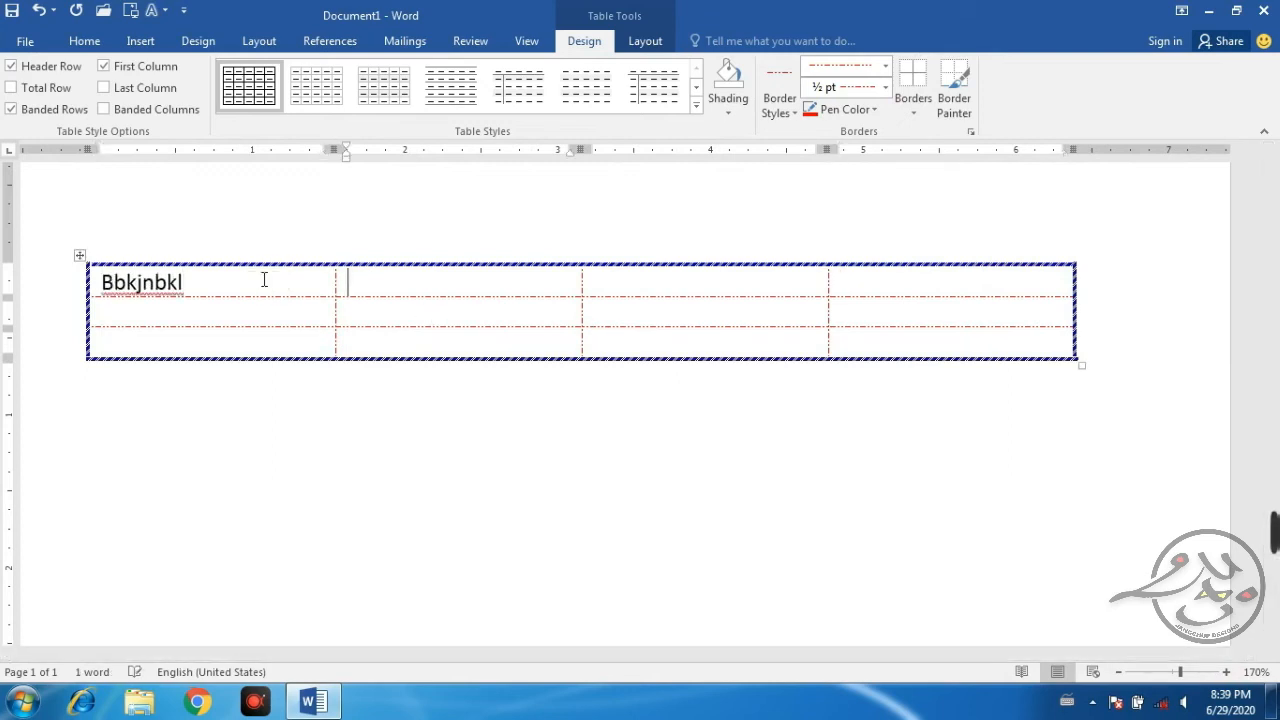
{"action": "type", "text": "fuyfyff"}
{"action": "key", "text": "Tab"}
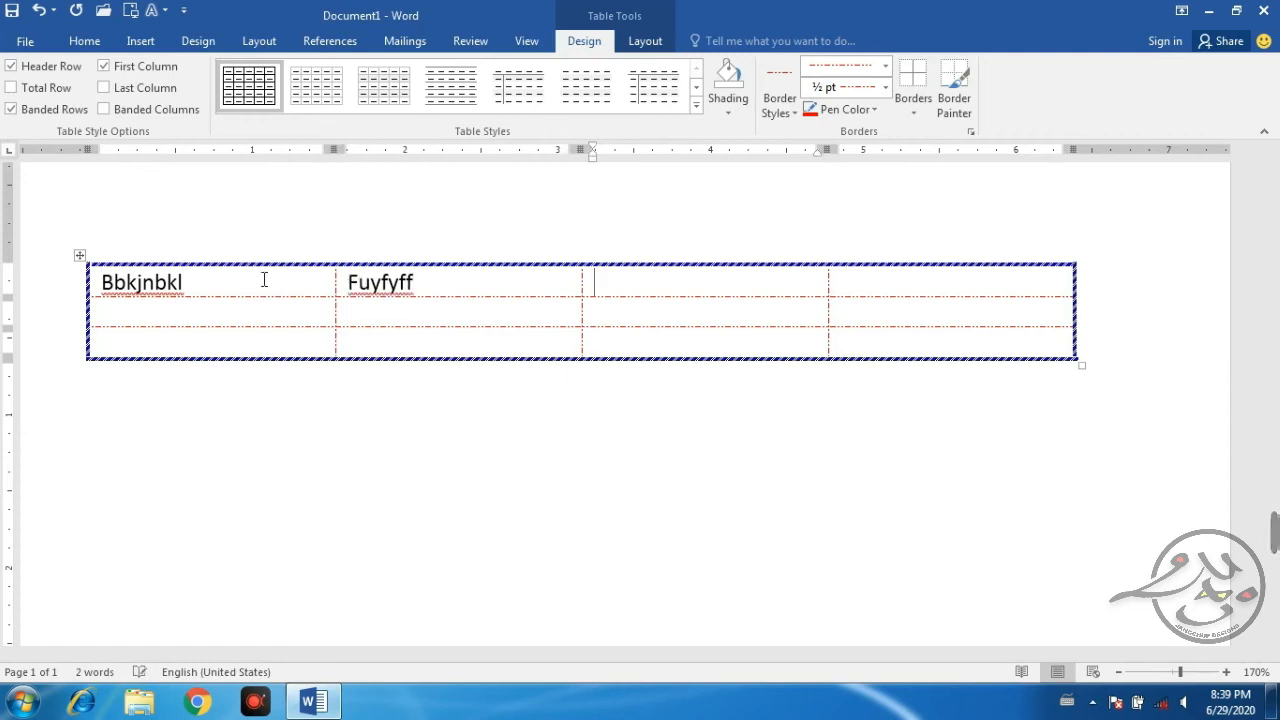
{"action": "type", "text": "hjhjhjh"}
{"action": "key", "text": "Tab"}
{"action": "type", "text": "jbjbhlj"}
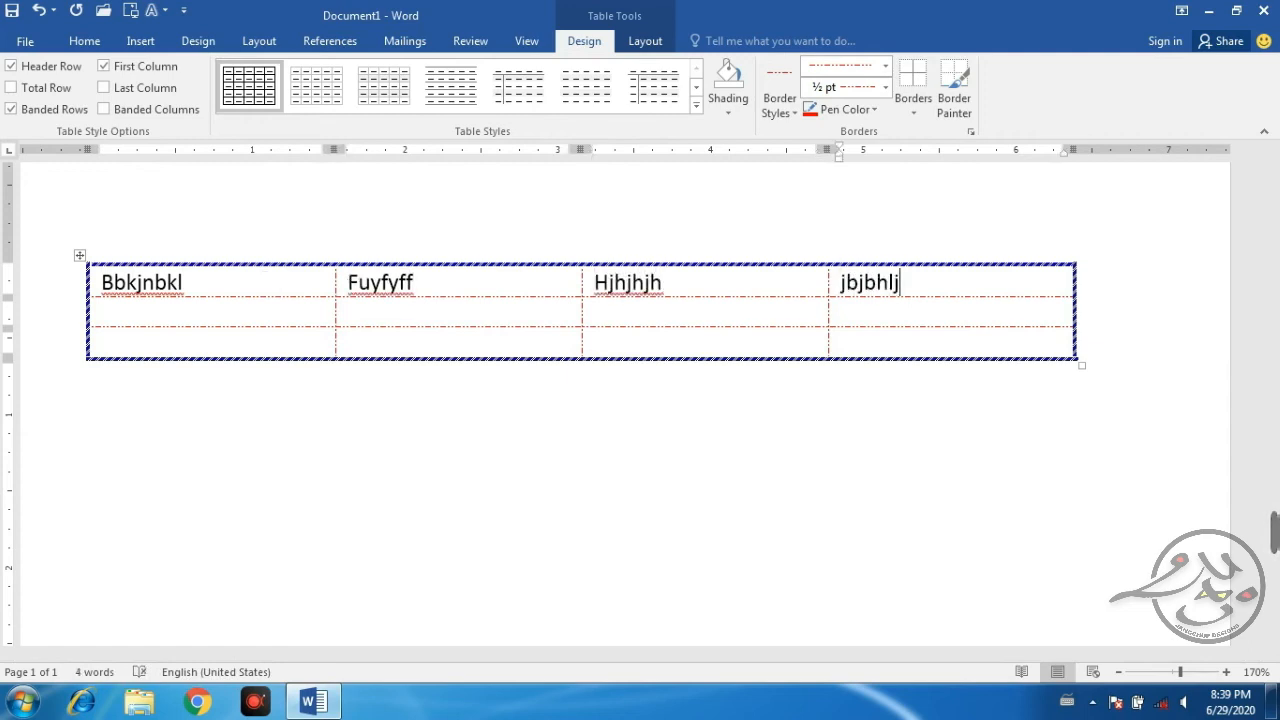
{"action": "key", "text": "Down"}
{"action": "key", "text": "Down"}
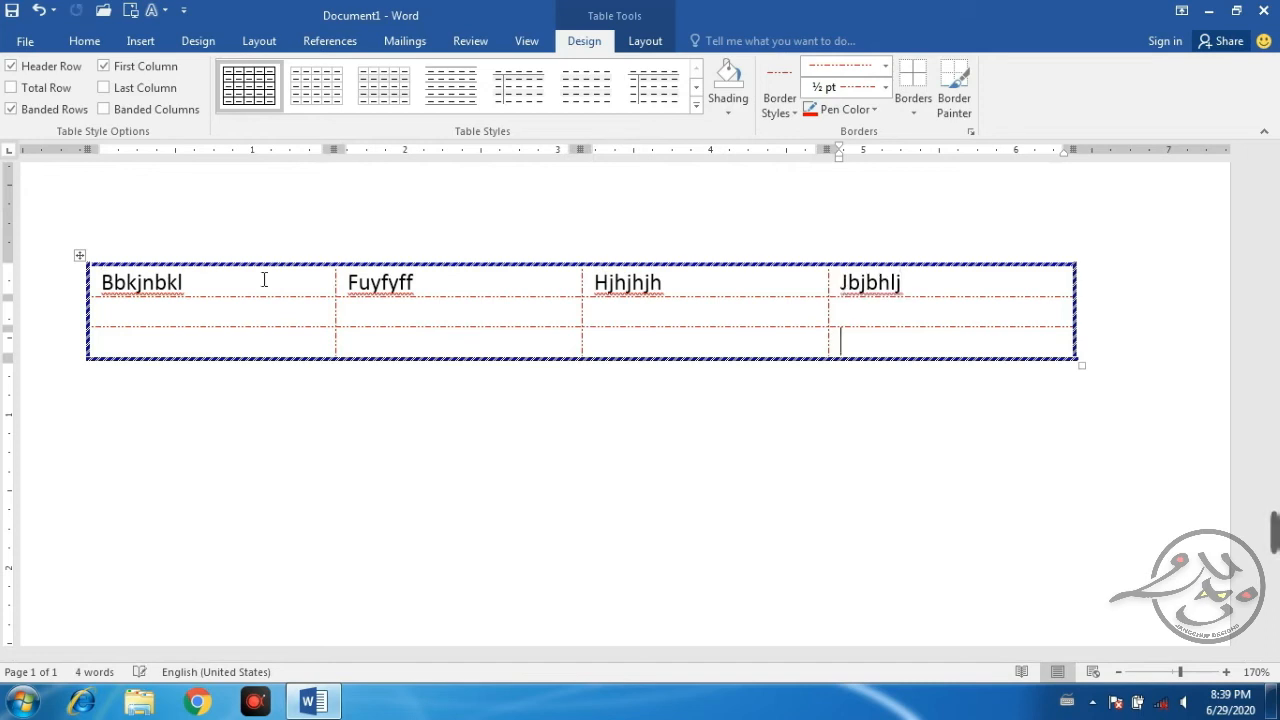
{"action": "key", "text": "Up"}
{"action": "key", "text": "Left"}
{"action": "key", "text": "Left"}
{"action": "key", "text": "Left"}
{"action": "key", "text": "Right"}
{"action": "key", "text": "Right"}
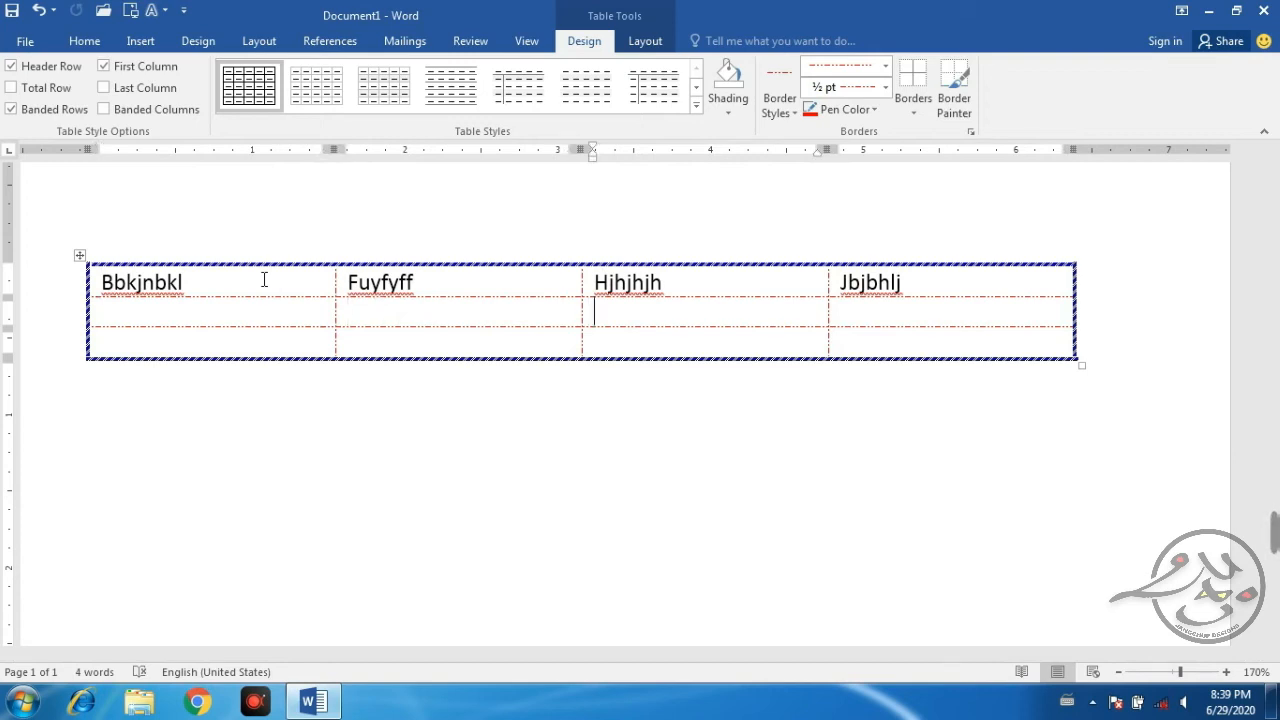
{"action": "key", "text": "Left"}
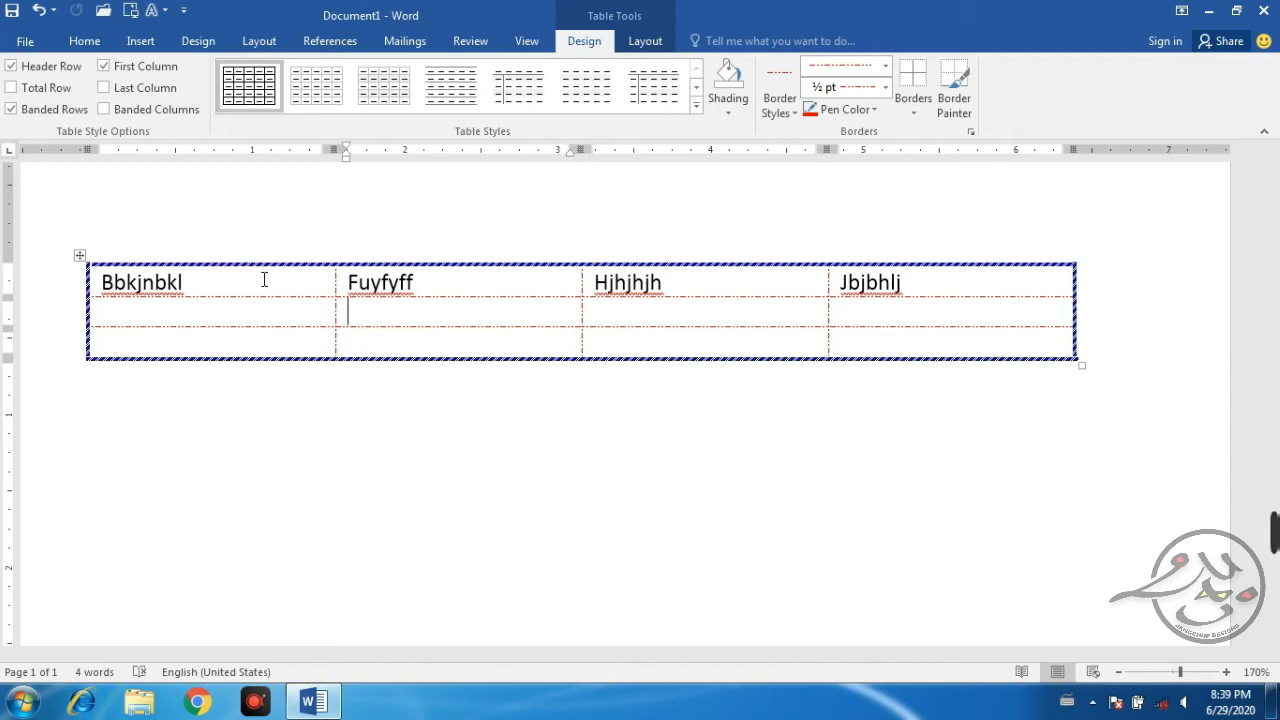
{"action": "key", "text": "Left"}
{"action": "key", "text": "Right"}
{"action": "key", "text": "Left"}
{"action": "key", "text": "shift+Tab"}
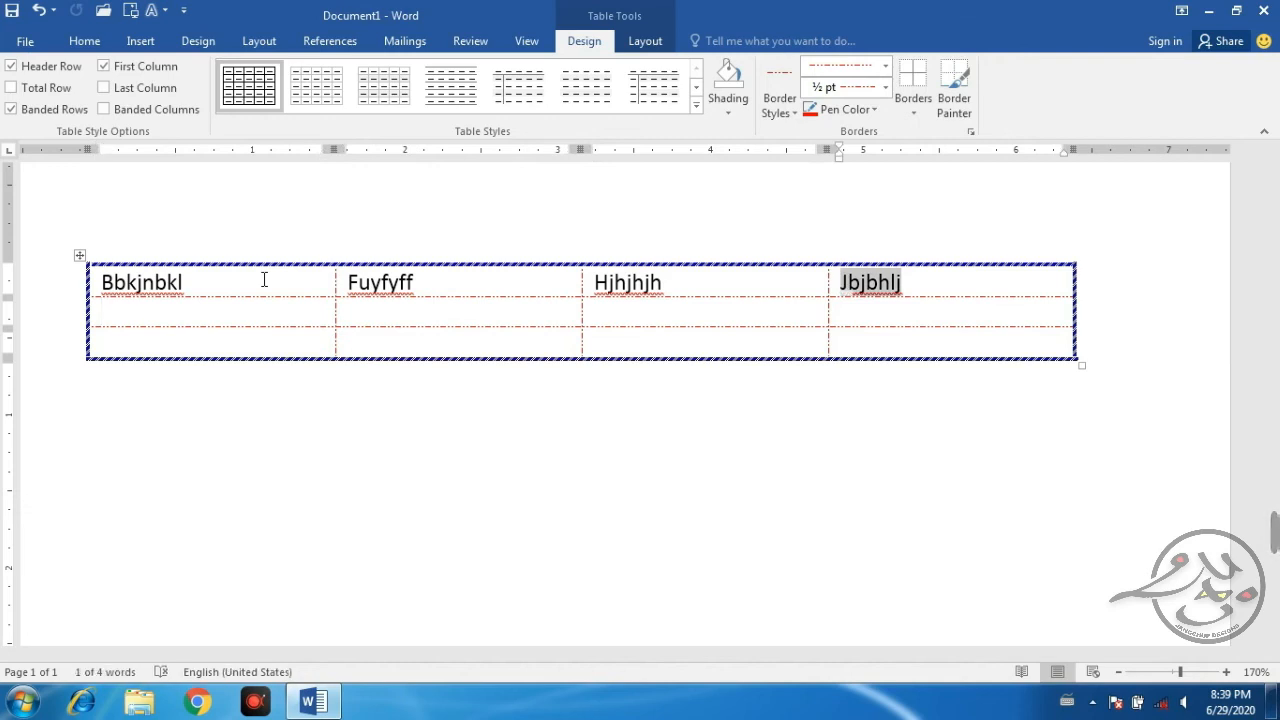
{"action": "key", "text": "Right"}
{"action": "key", "text": "Down"}
{"action": "key", "text": "Left"}
{"action": "key", "text": "Left"}
{"action": "key", "text": "Left"}
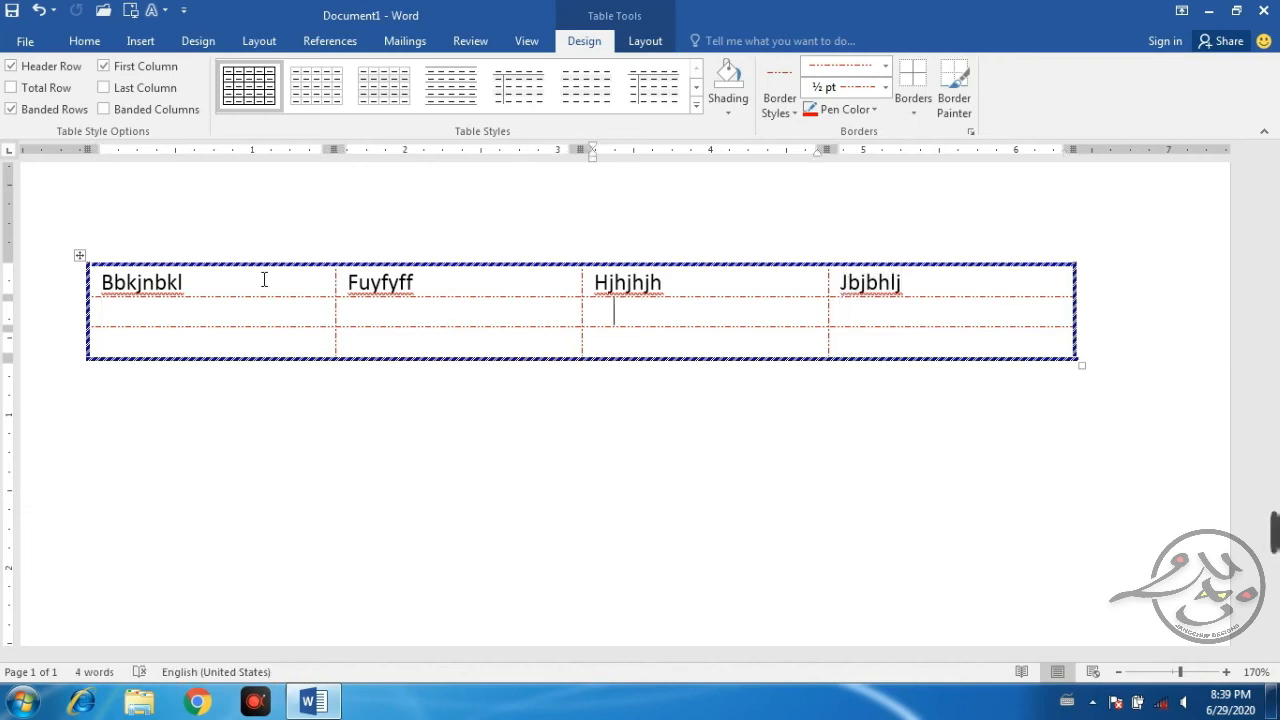
{"action": "key", "text": "Right"}
{"action": "key", "text": "Right"}
{"action": "key", "text": "Left"}
{"action": "key", "text": "Left"}
{"action": "key", "text": "Right"}
{"action": "key", "text": "Right"}
{"action": "key", "text": "Right"}
{"action": "key", "text": "Right"}
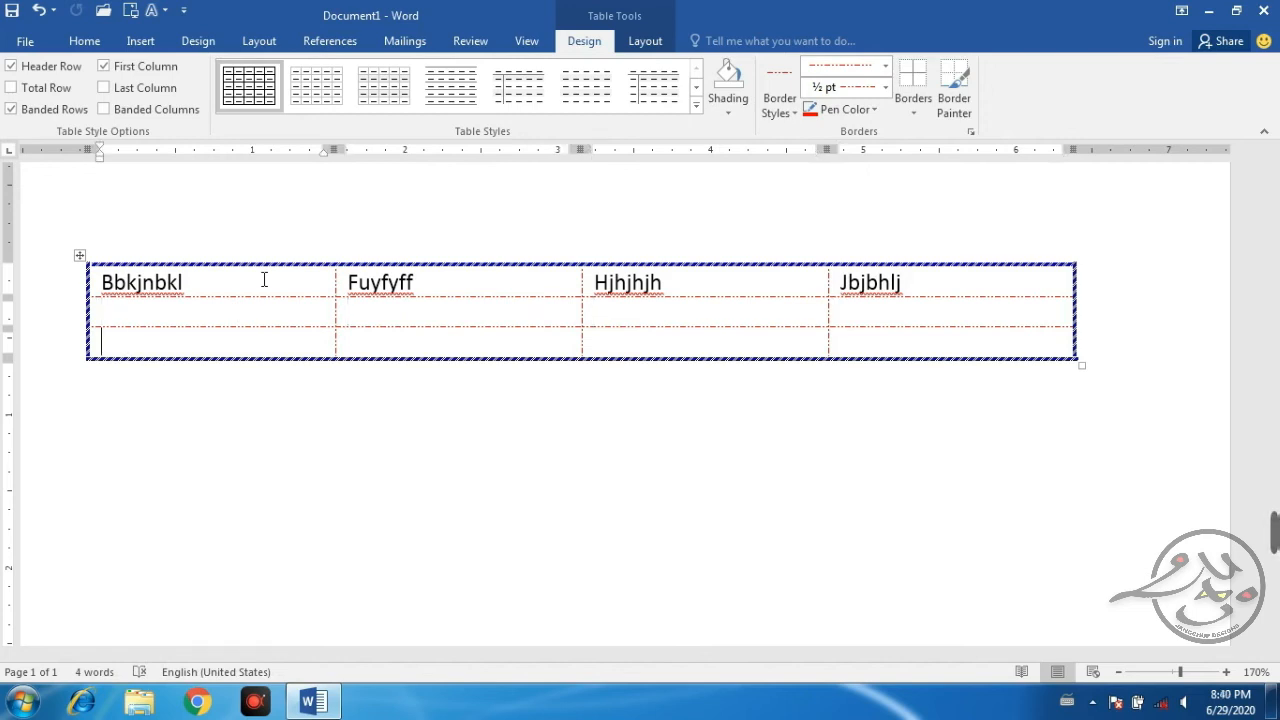
{"action": "key", "text": "Left"}
{"action": "key", "text": "Left"}
{"action": "key", "text": "Left"}
{"action": "key", "text": "Left"}
- Apply a 3 pt red thick-and-thin line as outside borders around the table's third row
{"action": "left_click", "coordinate": [901, 257]}
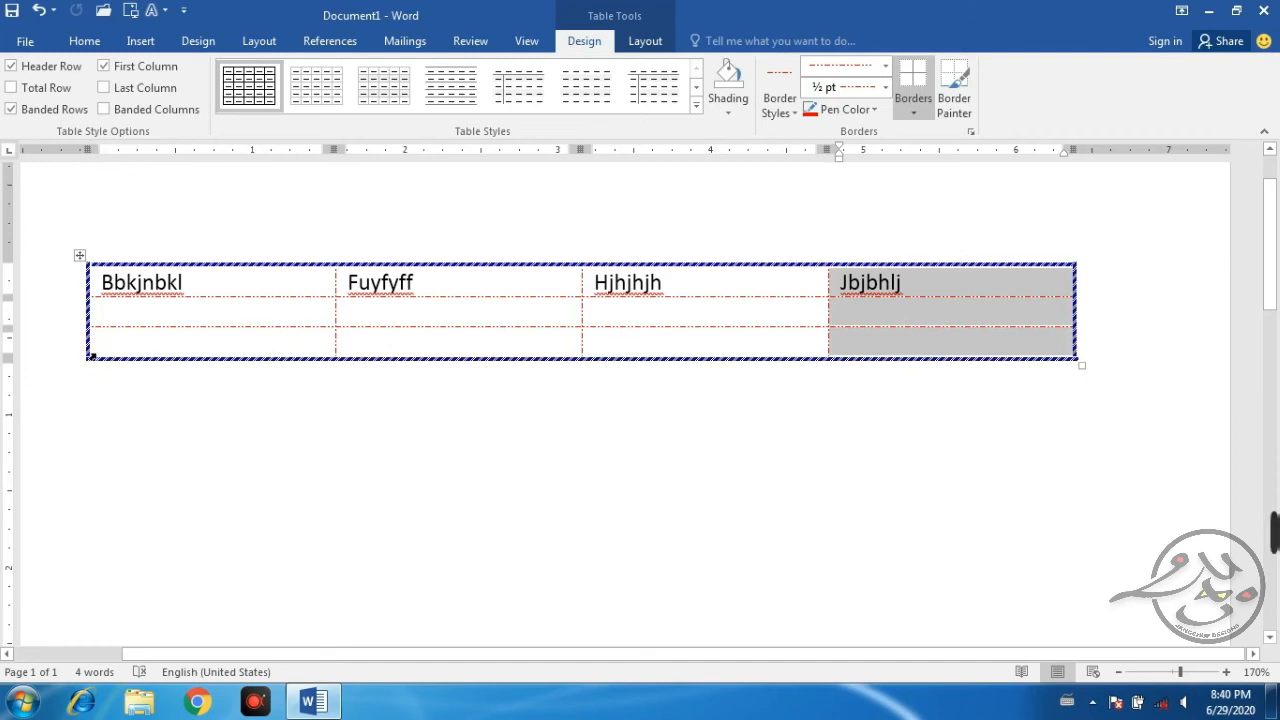
{"action": "left_click", "coordinate": [65, 354]}
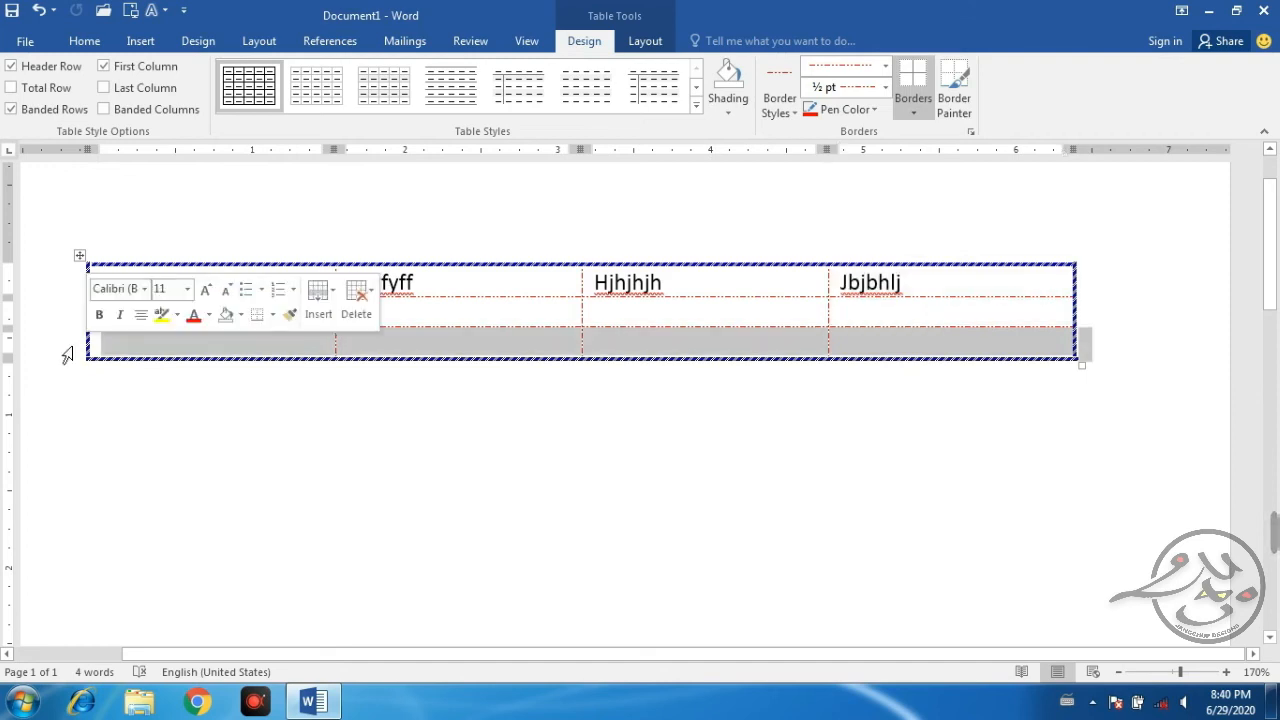
{"action": "left_click", "coordinate": [924, 108]}
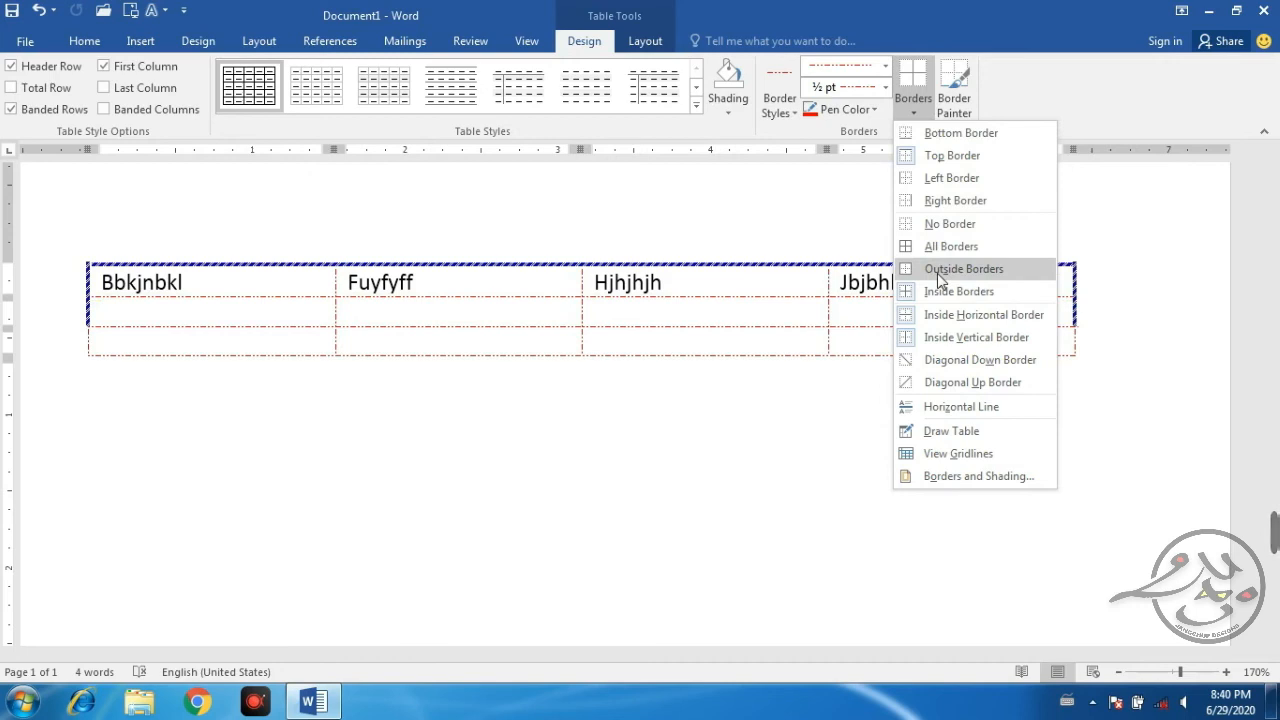
{"action": "left_click", "coordinate": [885, 66]}
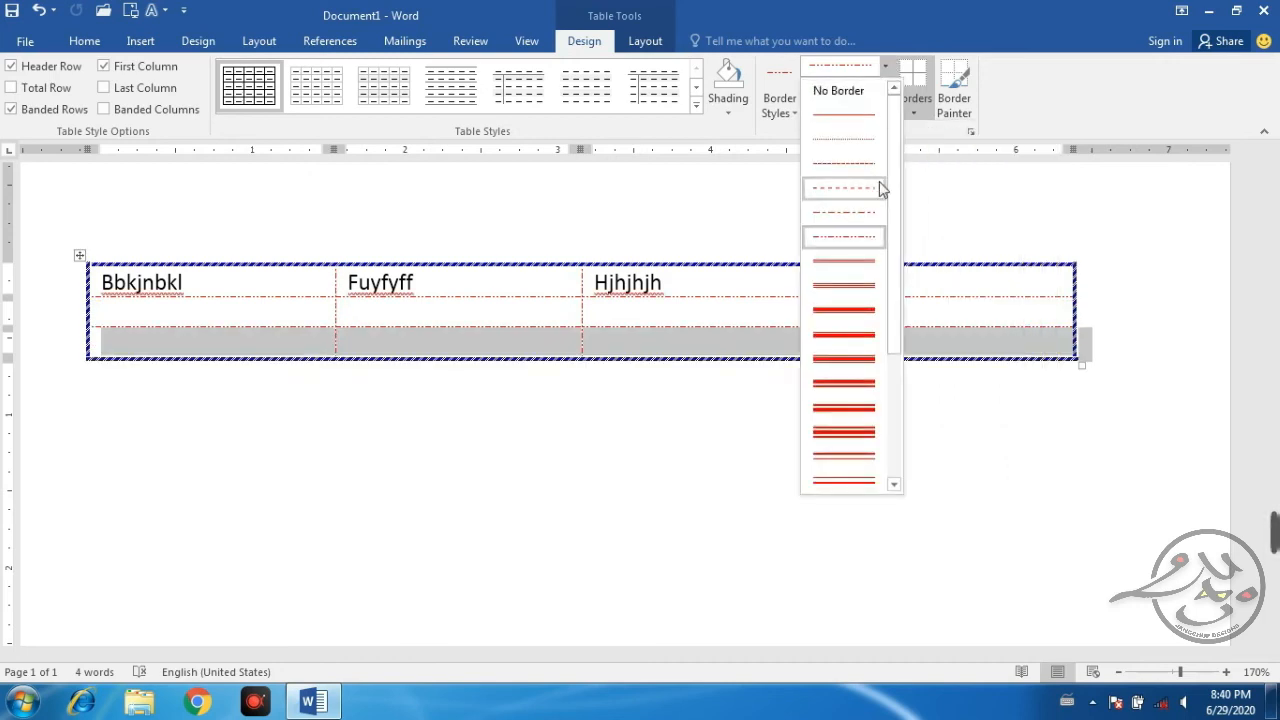
{"action": "left_click", "coordinate": [862, 310]}
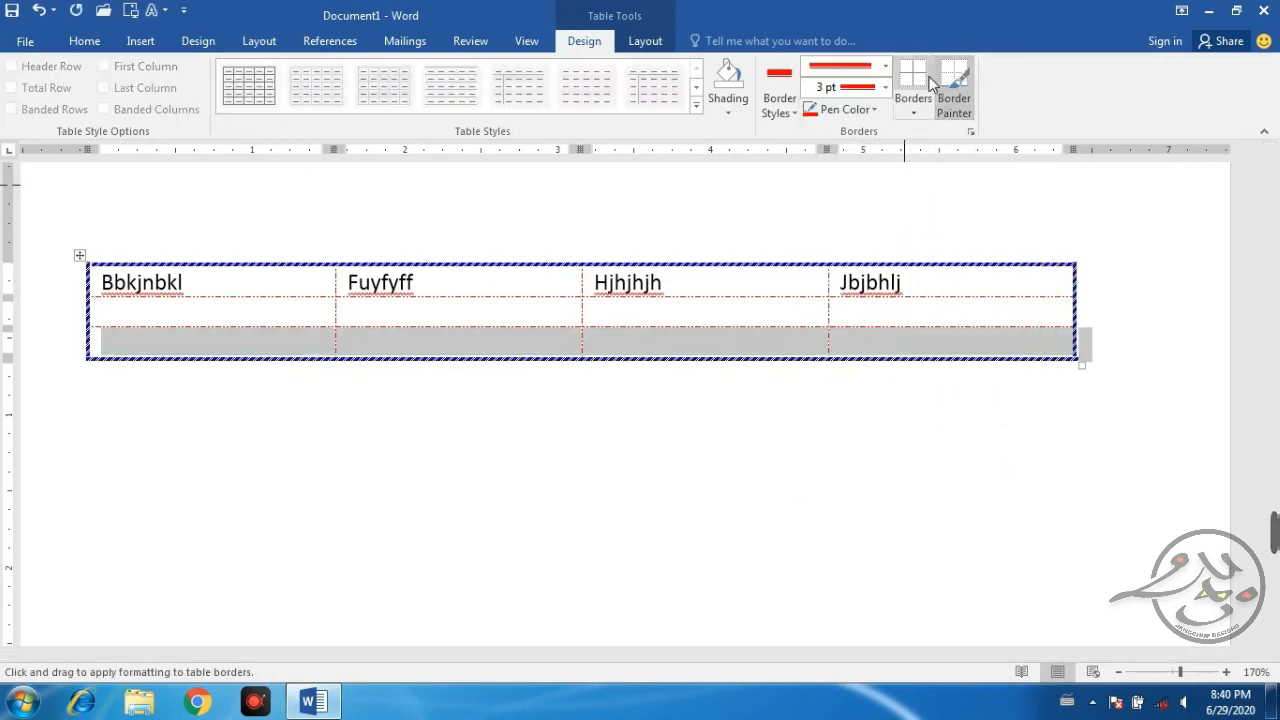
{"action": "left_click", "coordinate": [915, 108]}
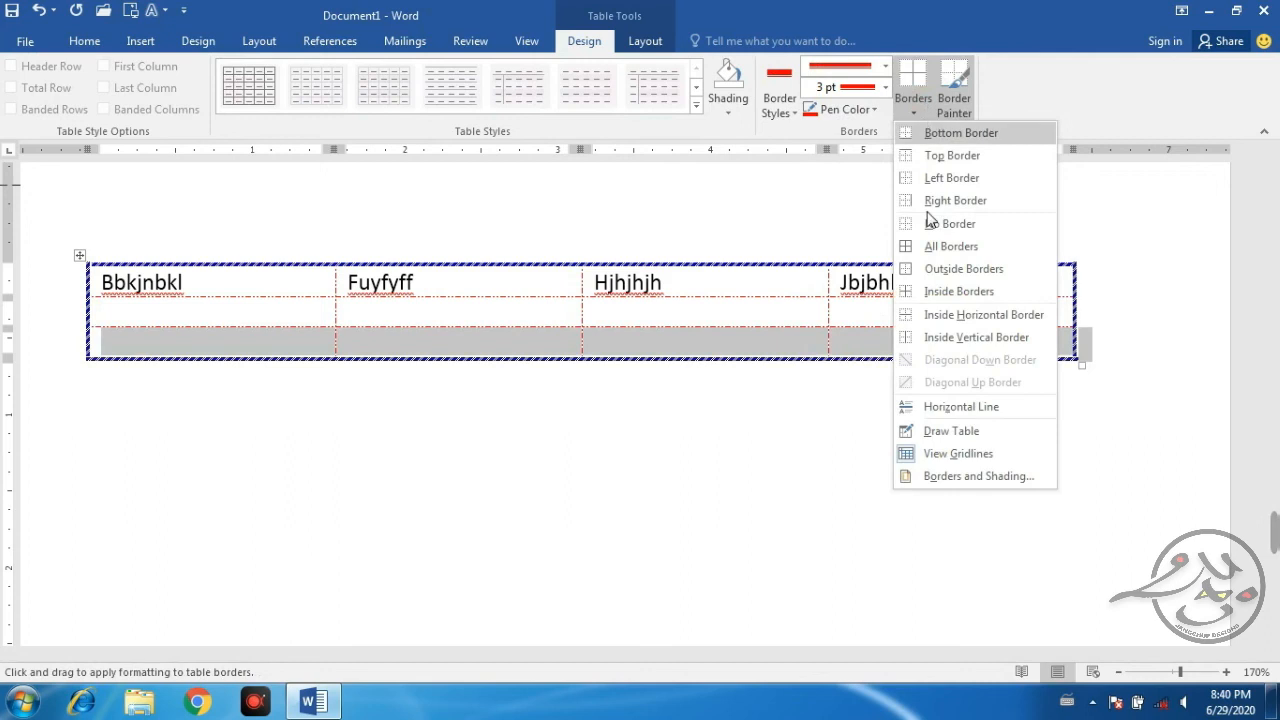
{"action": "left_click", "coordinate": [930, 268]}
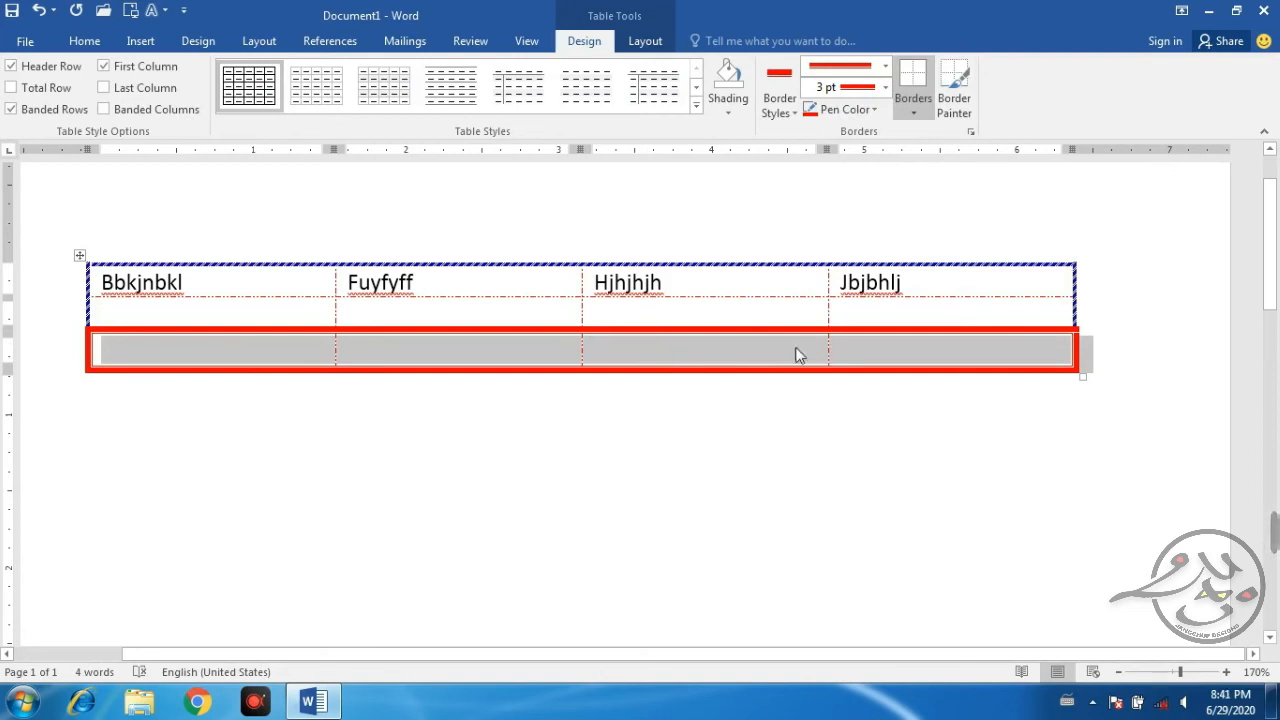
- Choose the ½ pt red double line style and apply it as the third row's top border
{"action": "left_click", "coordinate": [65, 355]}
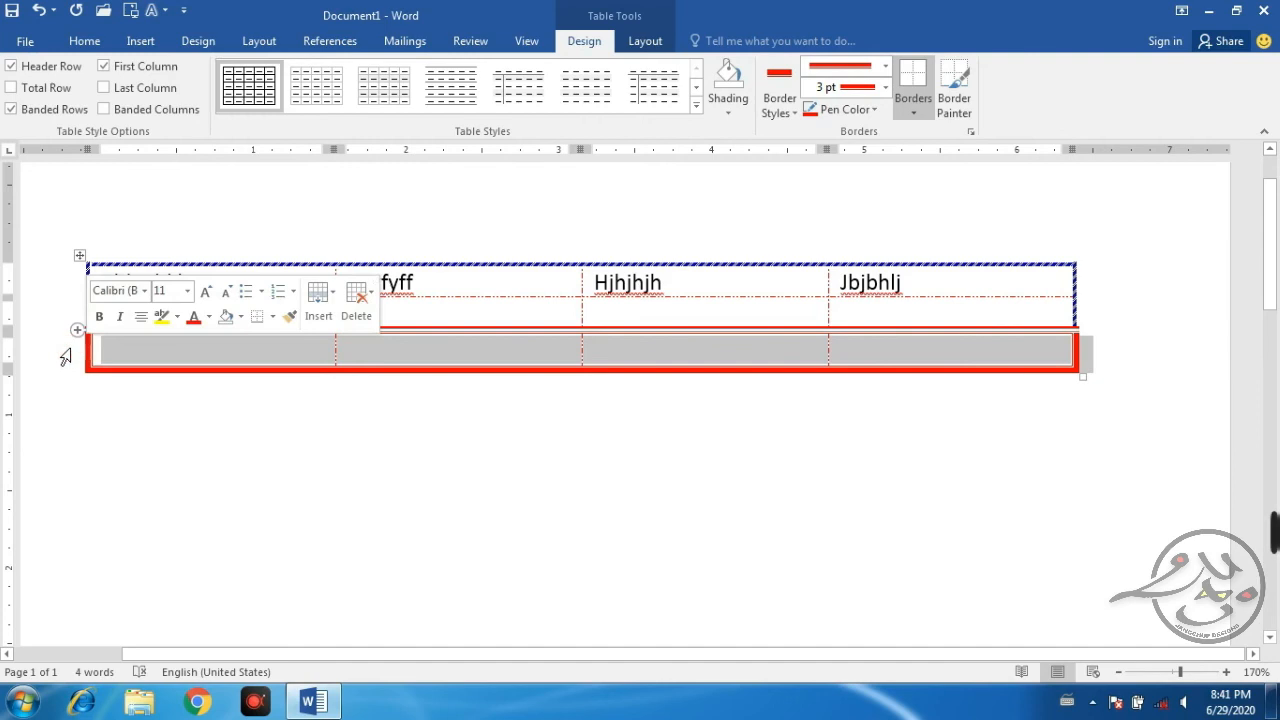
{"action": "left_click", "coordinate": [56, 352]}
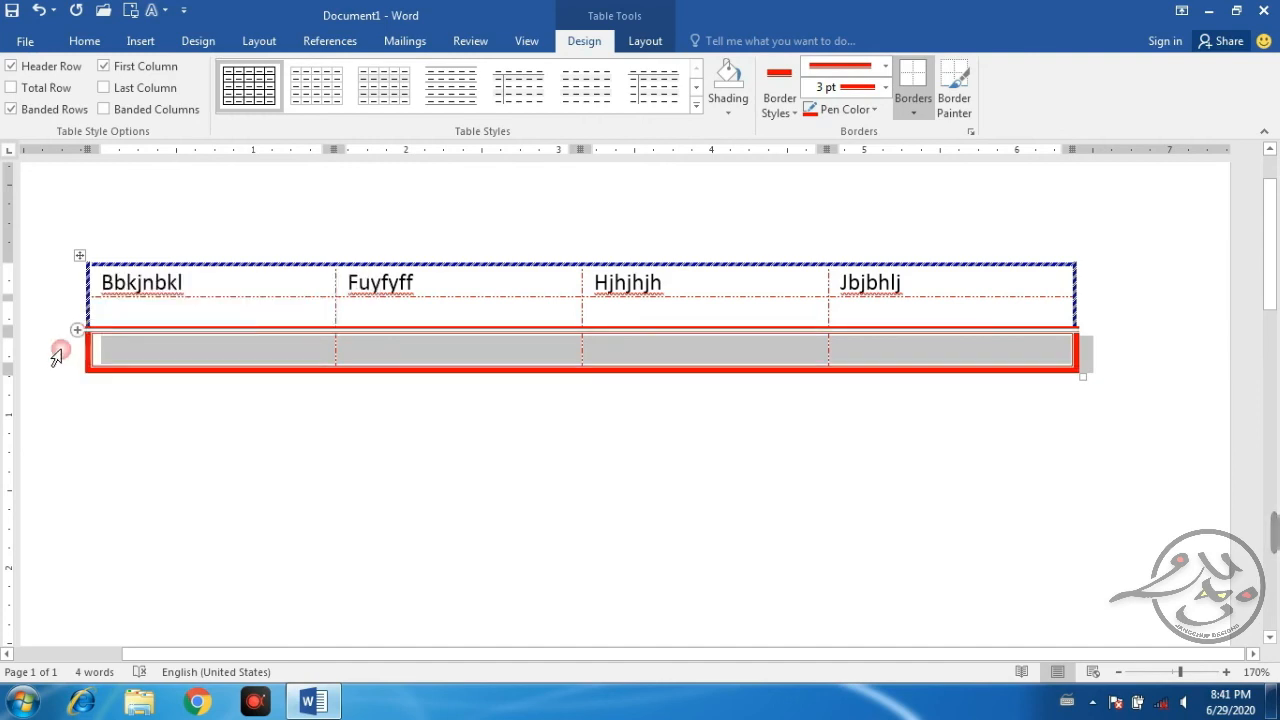
{"action": "left_click", "coordinate": [913, 110]}
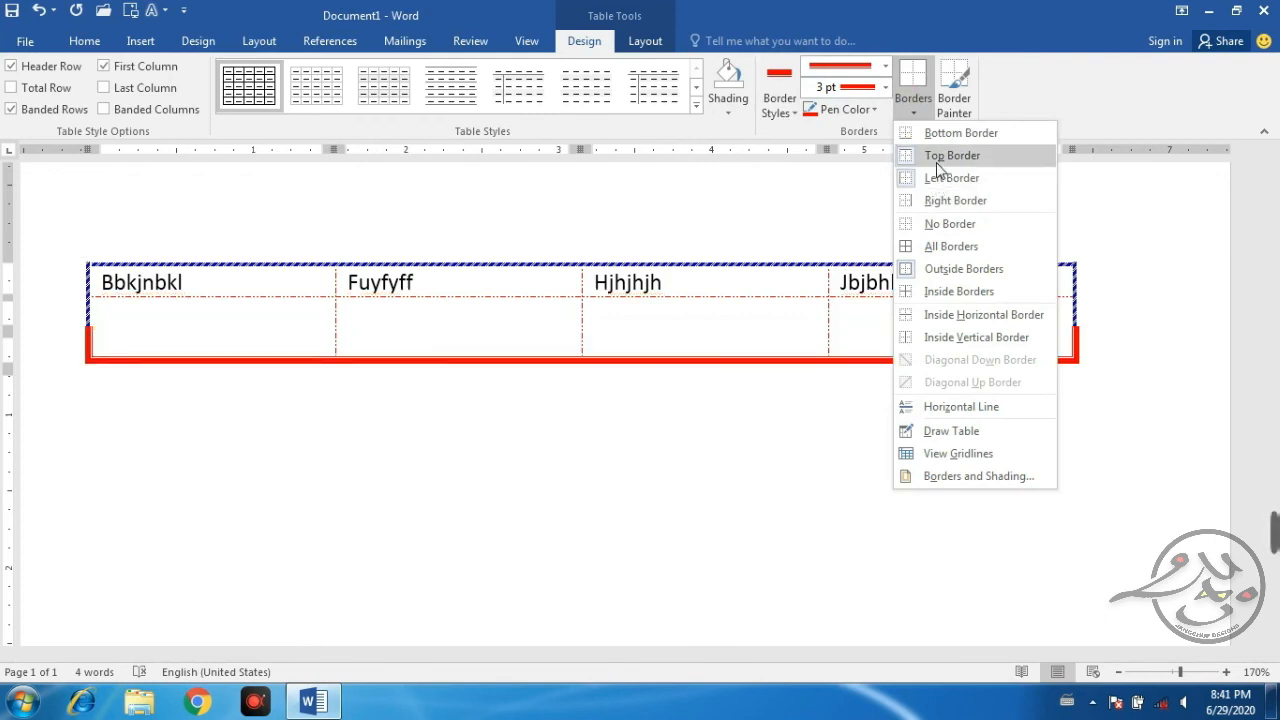
{"action": "left_click", "coordinate": [885, 66]}
{"action": "left_click", "coordinate": [860, 261]}
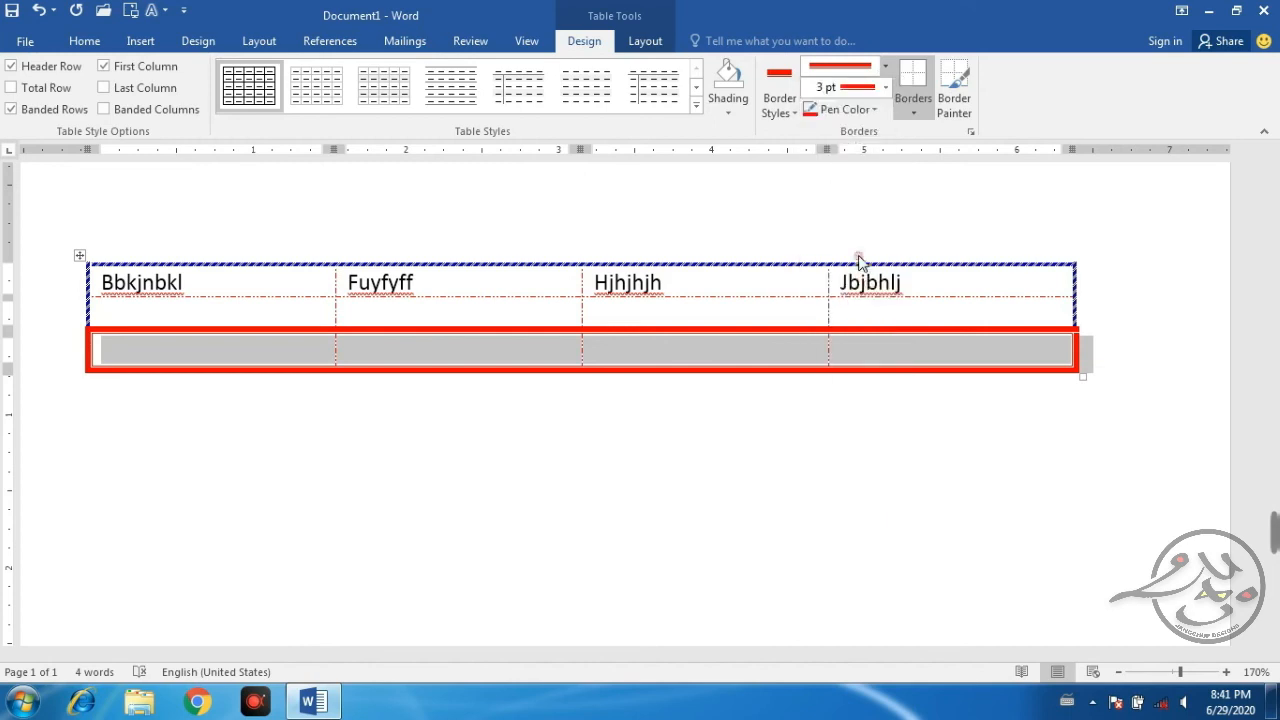
{"action": "left_click", "coordinate": [914, 106]}
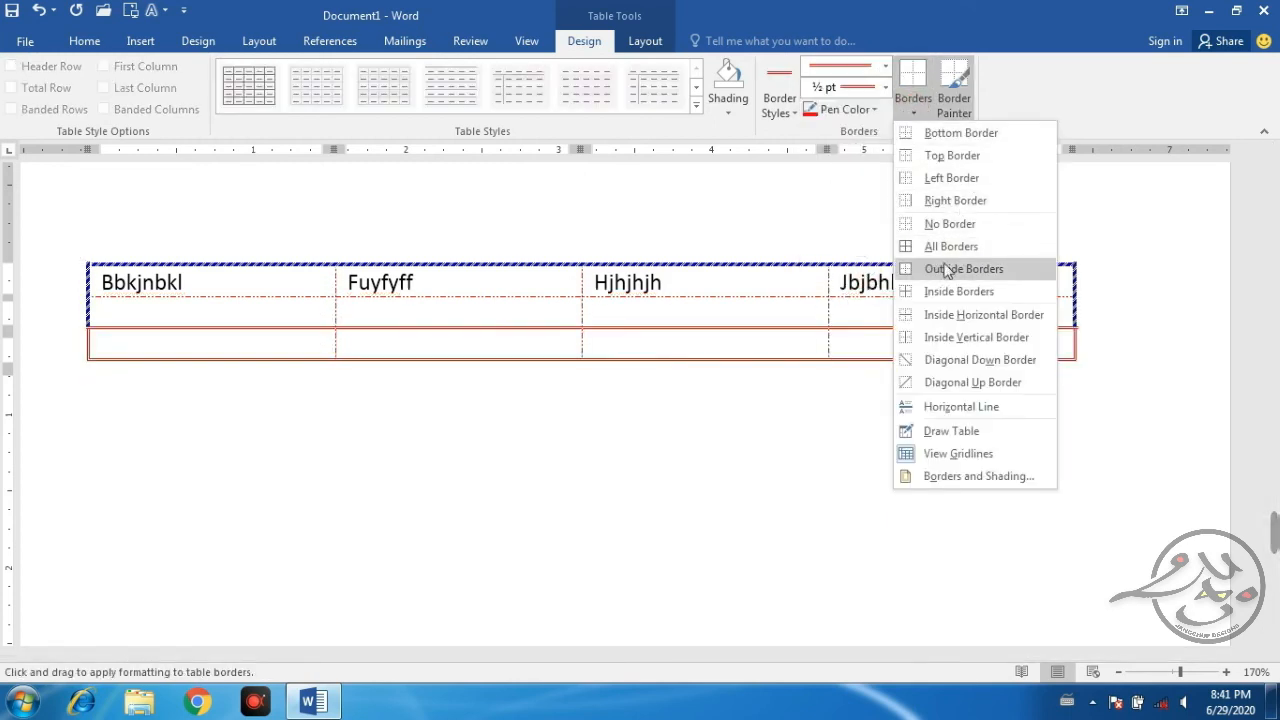
{"action": "left_click", "coordinate": [958, 162]}
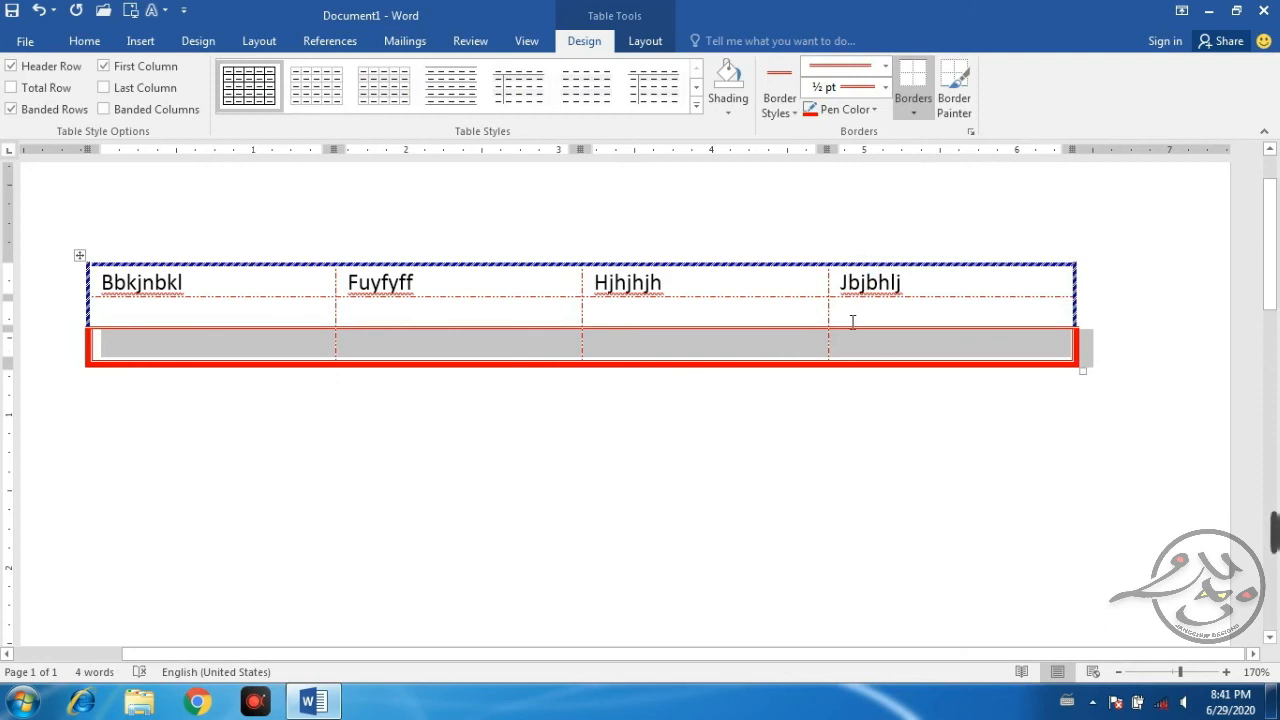
- Apply the ½ pt red double line as the third row's bottom border and toggle that border off and on repeatedly
{"action": "left_click", "coordinate": [918, 114]}
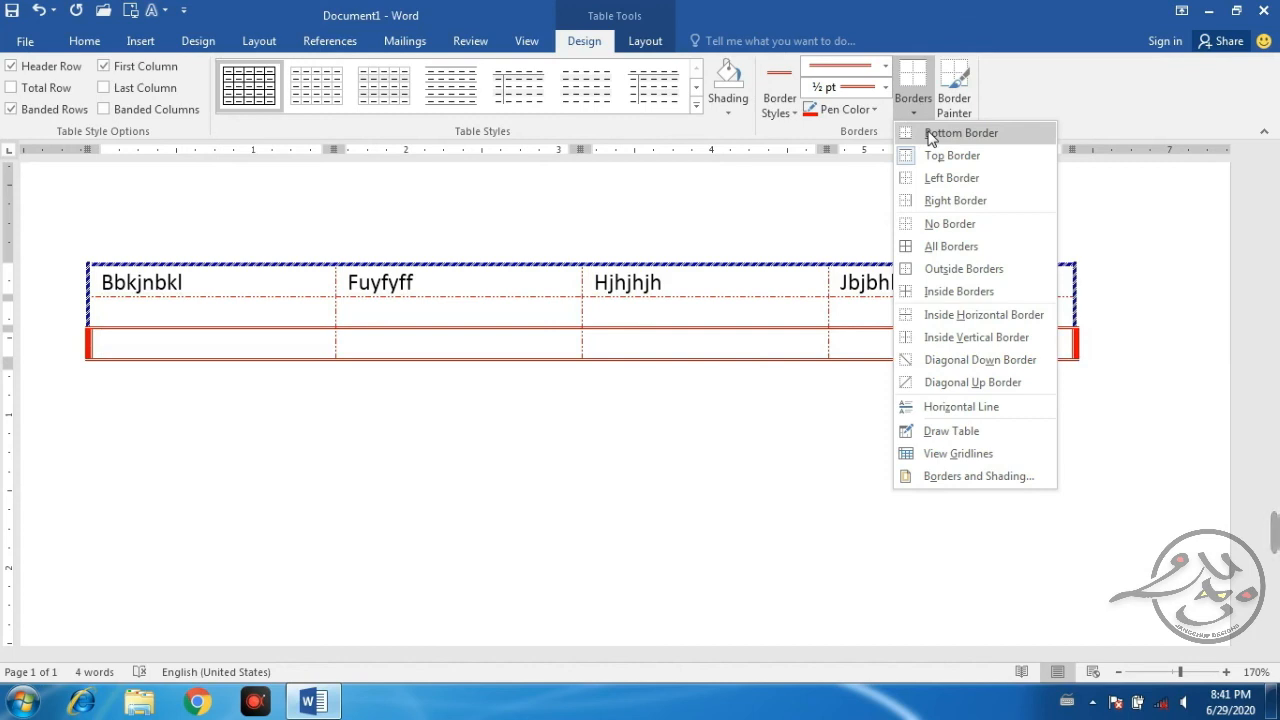
{"action": "left_click", "coordinate": [929, 134]}
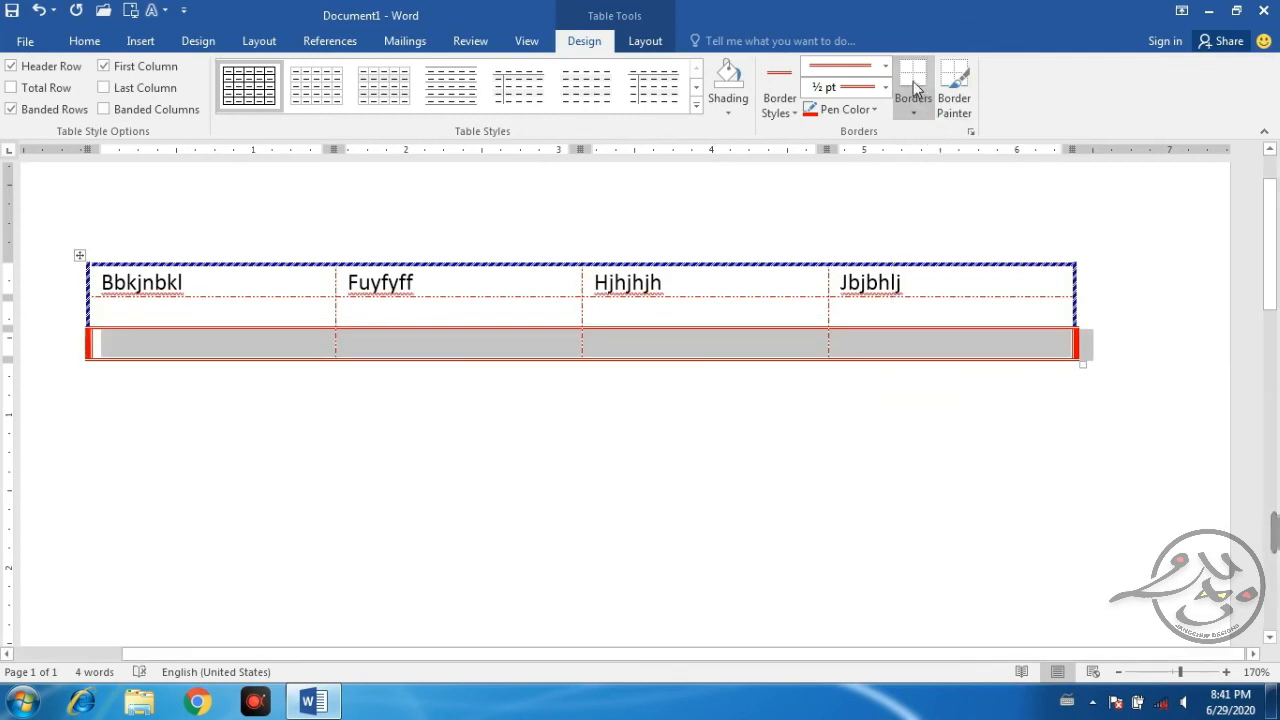
{"action": "left_click", "coordinate": [913, 81]}
{"action": "left_click", "coordinate": [913, 85]}
{"action": "left_click", "coordinate": [913, 81]}
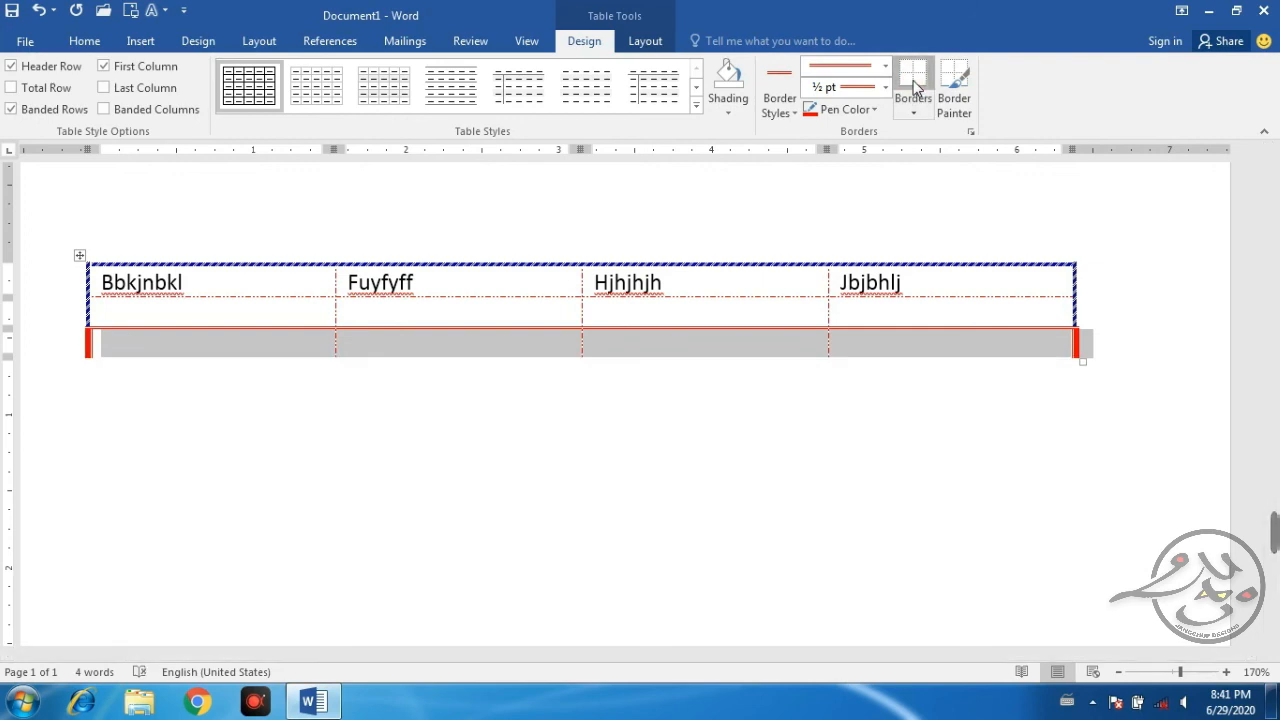
{"action": "left_click", "coordinate": [913, 80]}
{"action": "left_click", "coordinate": [913, 80]}
{"action": "left_click", "coordinate": [913, 113]}
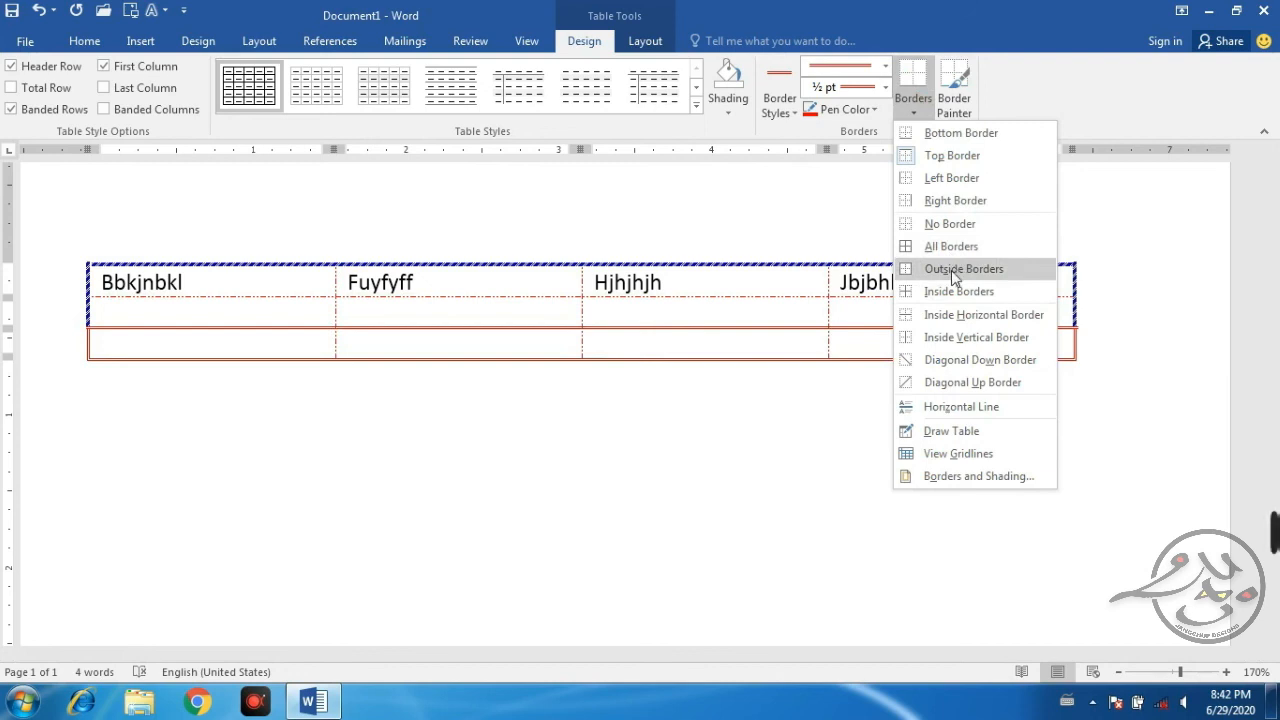
{"action": "left_click", "coordinate": [1092, 177]}
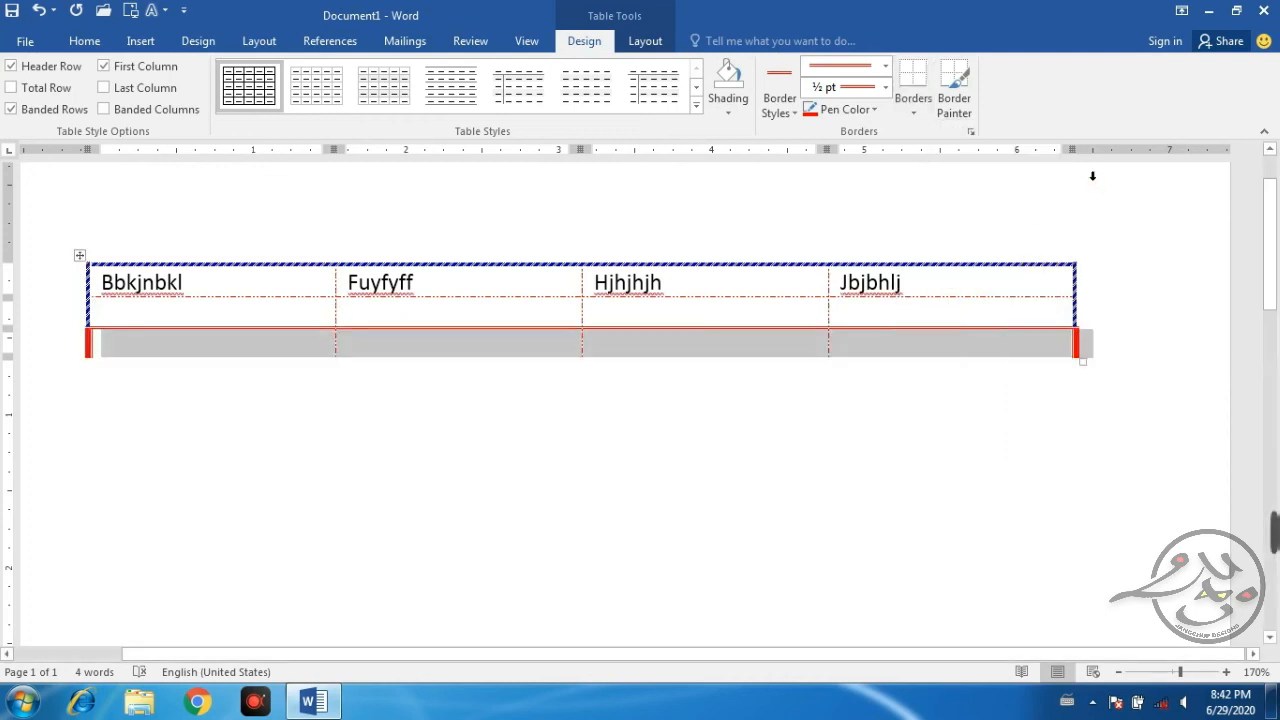
{"action": "left_click", "coordinate": [913, 78]}
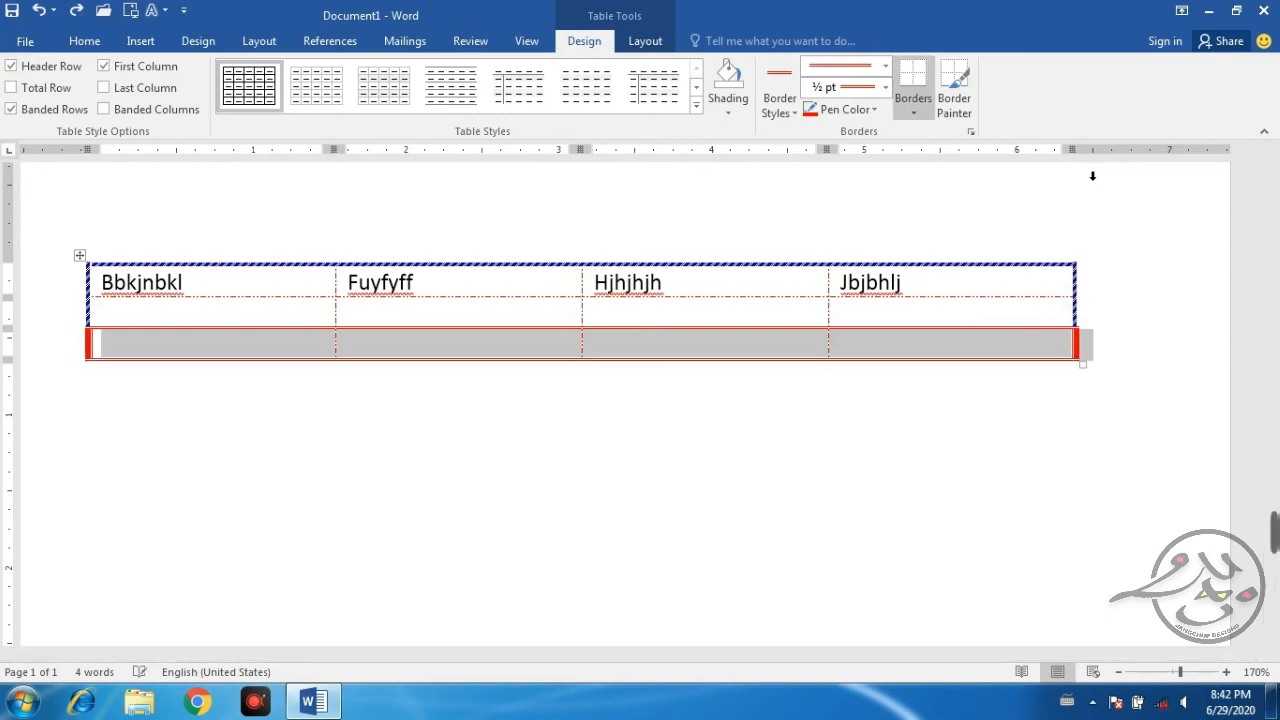
- Undo all the border changes made to the table's third row
{"action": "key", "text": "ctrl+z"}
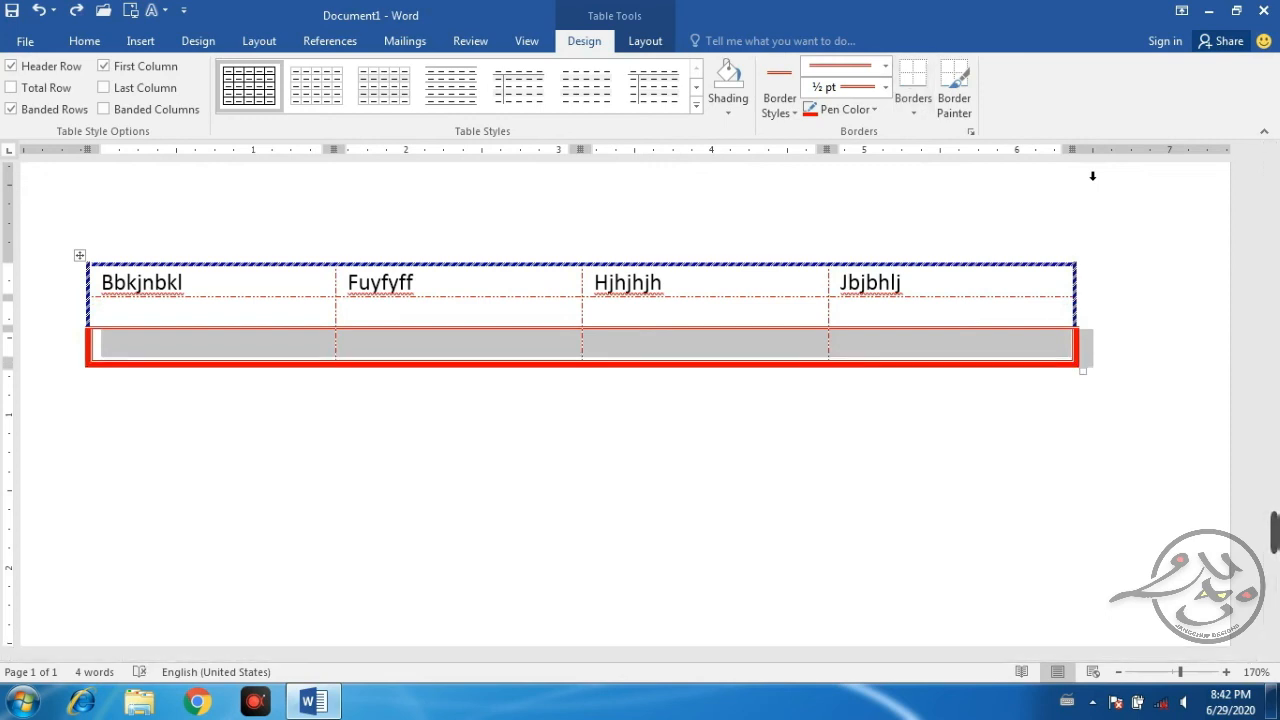
{"action": "key", "text": "ctrl+z"}
{"action": "key", "text": "ctrl+z"}
{"action": "key", "text": "ctrl+z"}
{"action": "key", "text": "ctrl+z"}
{"action": "key", "text": "ctrl+z"}
{"action": "key", "text": "ctrl+z"}
{"action": "key", "text": "ctrl+z"}
{"action": "key", "text": "ctrl+z"}
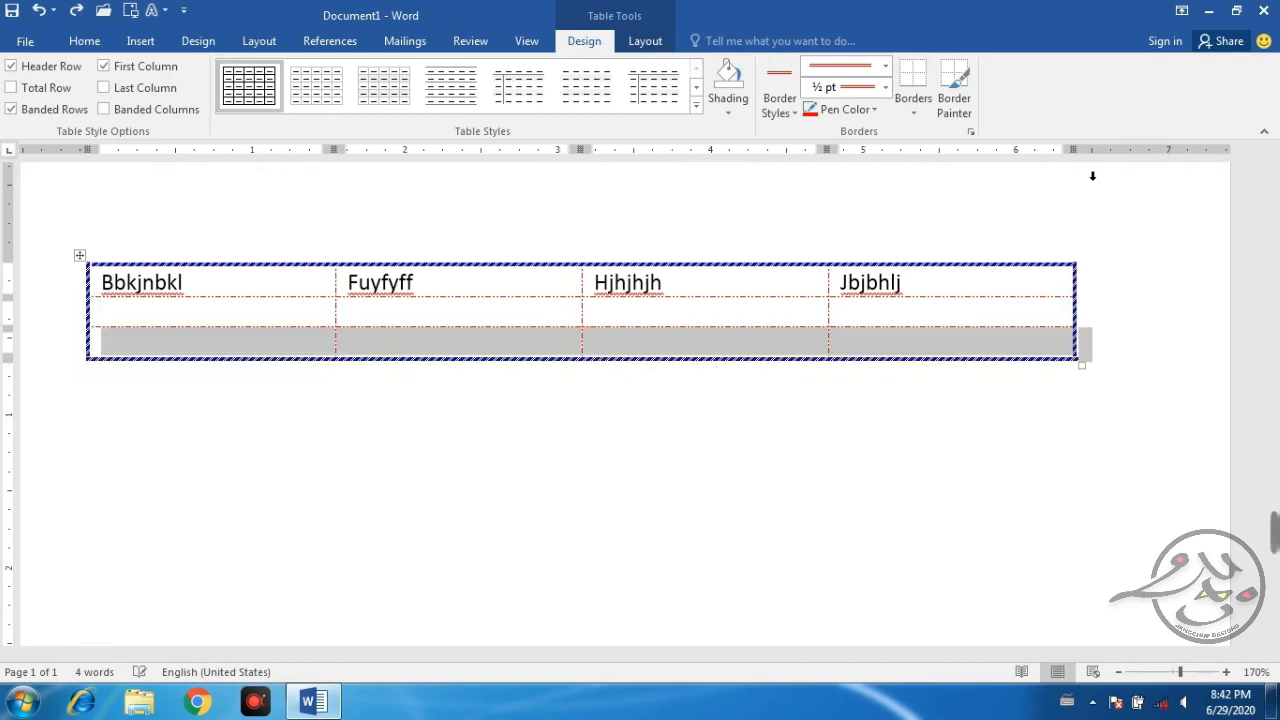
- Undo the first row's text entry and the red dash-dot-dot inside borders
{"action": "key", "text": "ctrl+z"}
{"action": "key", "text": "ctrl+z"}
{"action": "key", "text": "ctrl+z"}
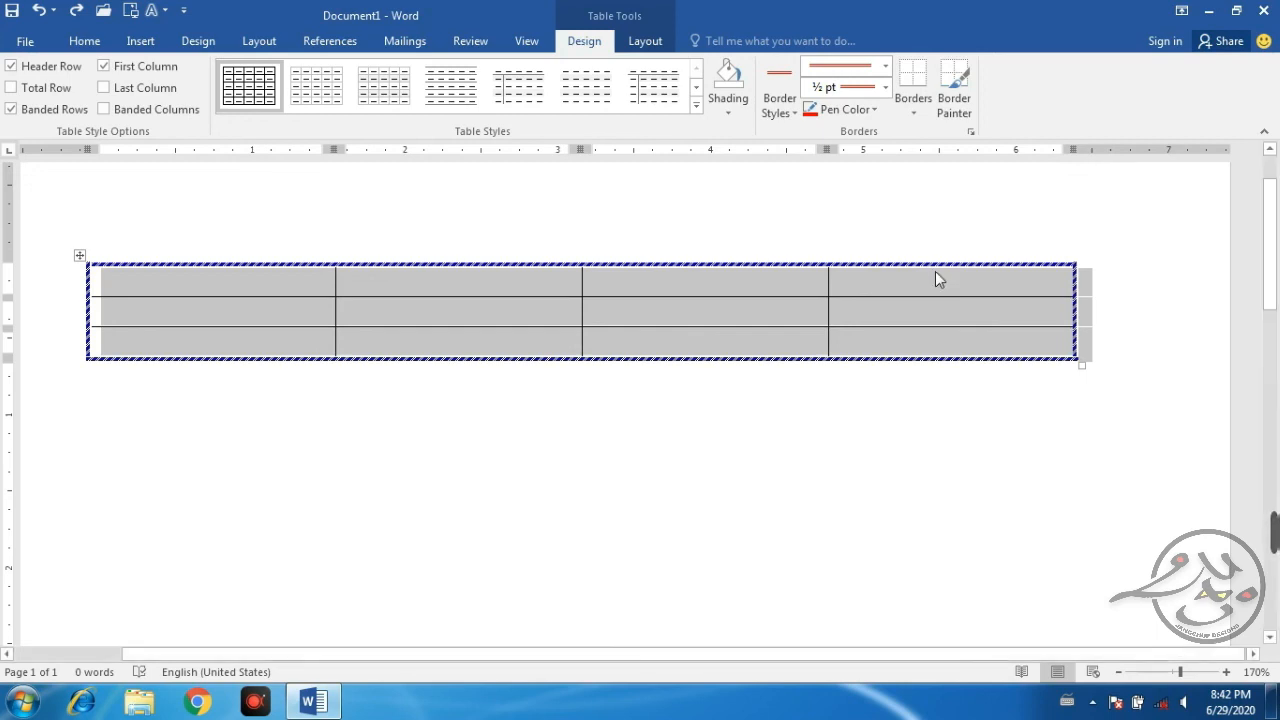
- Turn on Border Painter and choose the red 3-D line style directly after the slanted-stripe style
{"action": "left_click", "coordinate": [887, 292]}
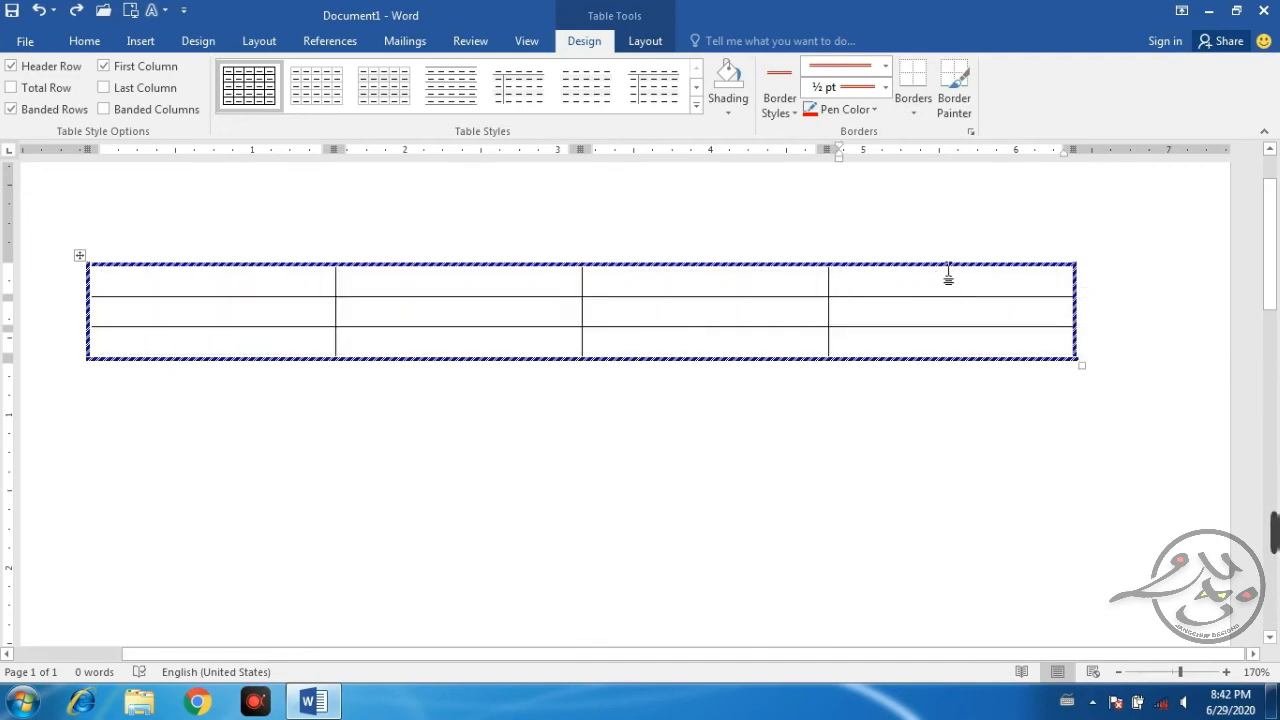
{"action": "left_click", "coordinate": [957, 77]}
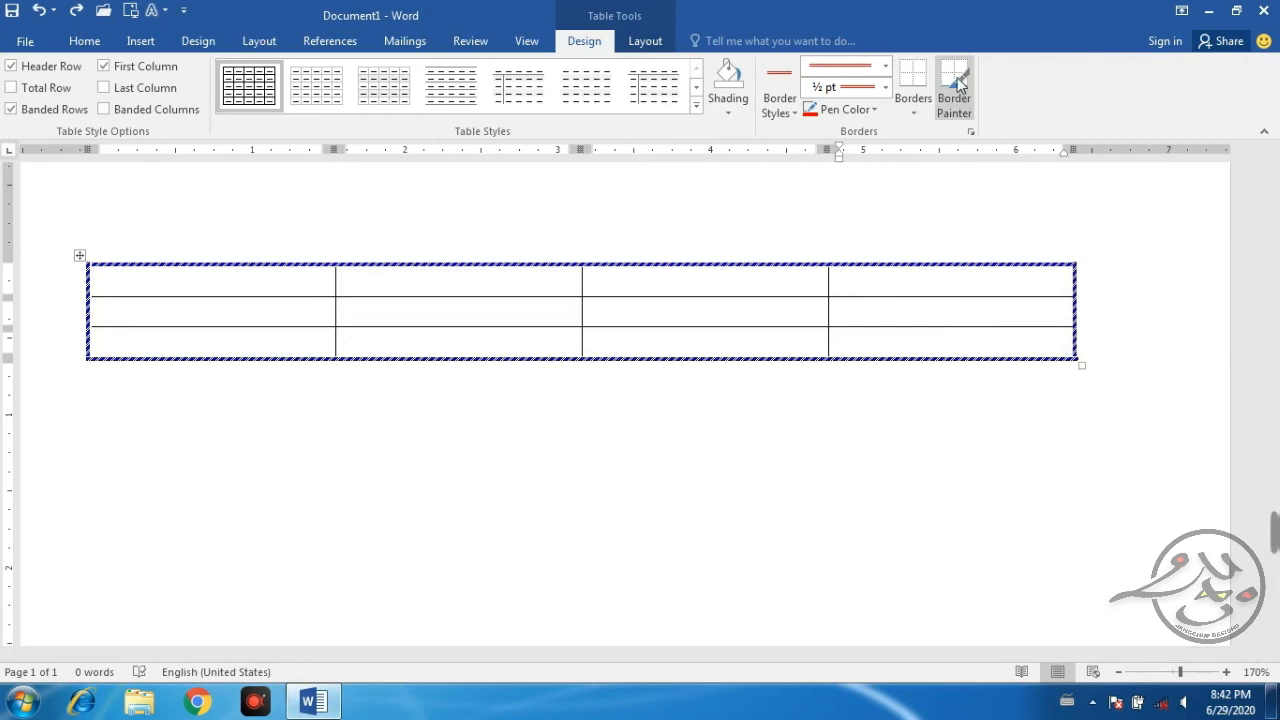
{"action": "left_click", "coordinate": [885, 66]}
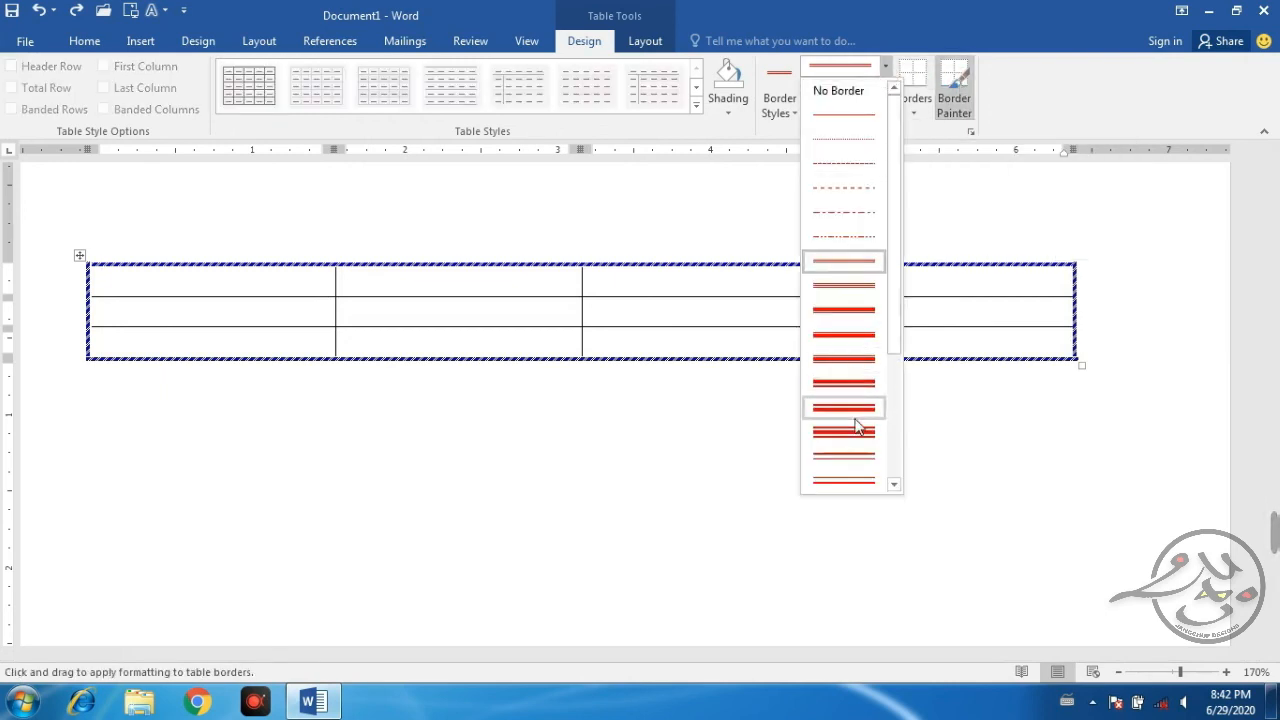
{"action": "left_click", "coordinate": [893, 486]}
{"action": "left_click", "coordinate": [893, 486]}
{"action": "left_click", "coordinate": [893, 486]}
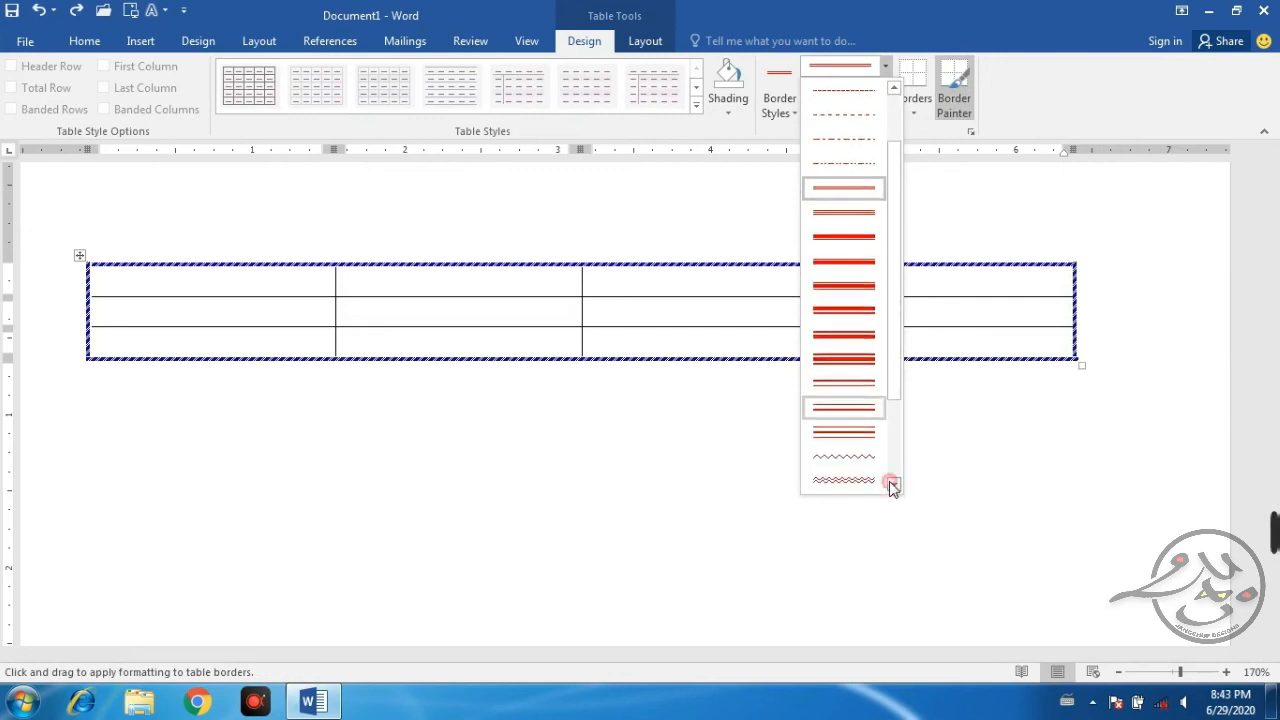
{"action": "left_click", "coordinate": [893, 486]}
{"action": "left_click", "coordinate": [893, 486]}
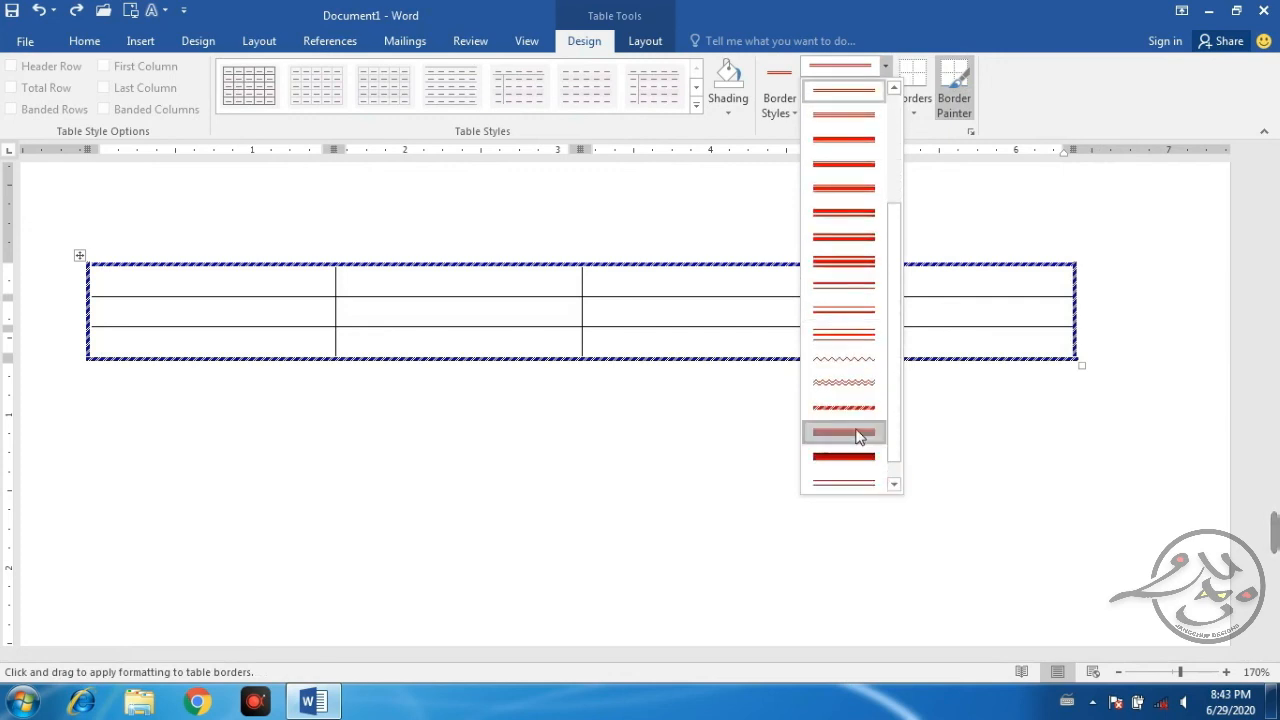
{"action": "left_click", "coordinate": [866, 434]}
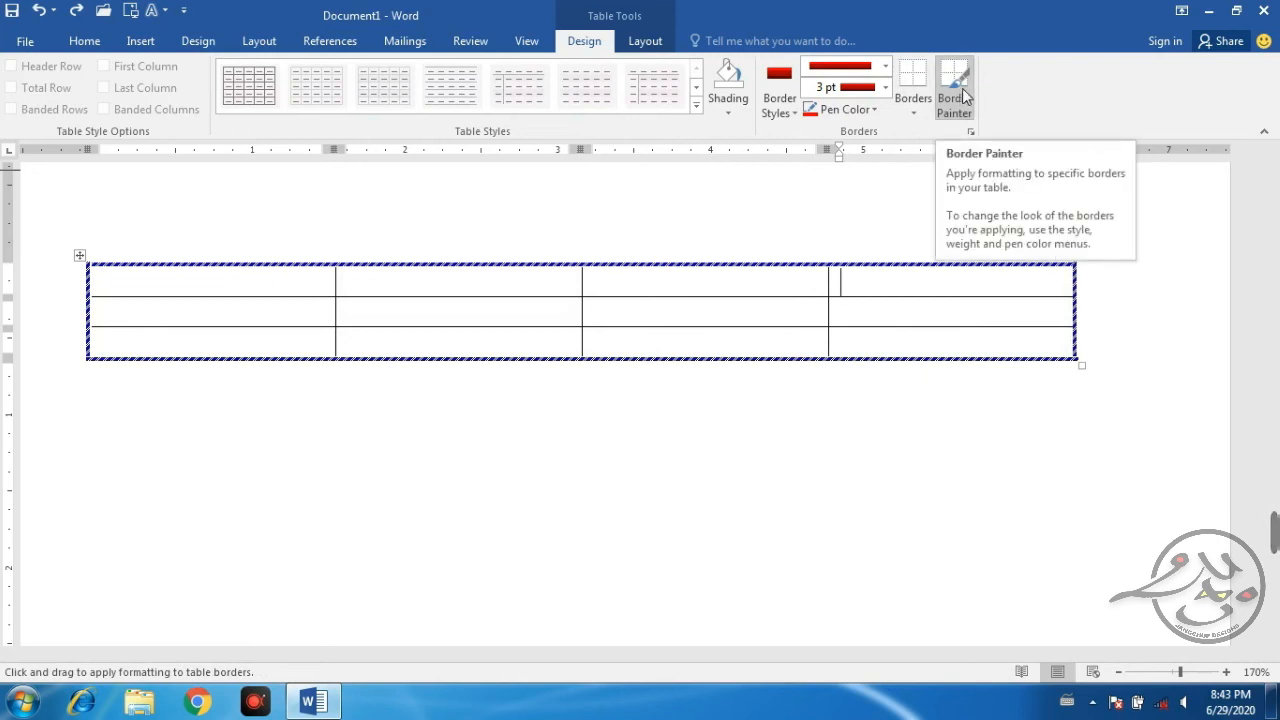
- Set the border painter's line weight to 1 ½ pt and keep the red pen color
{"action": "left_click", "coordinate": [885, 87]}
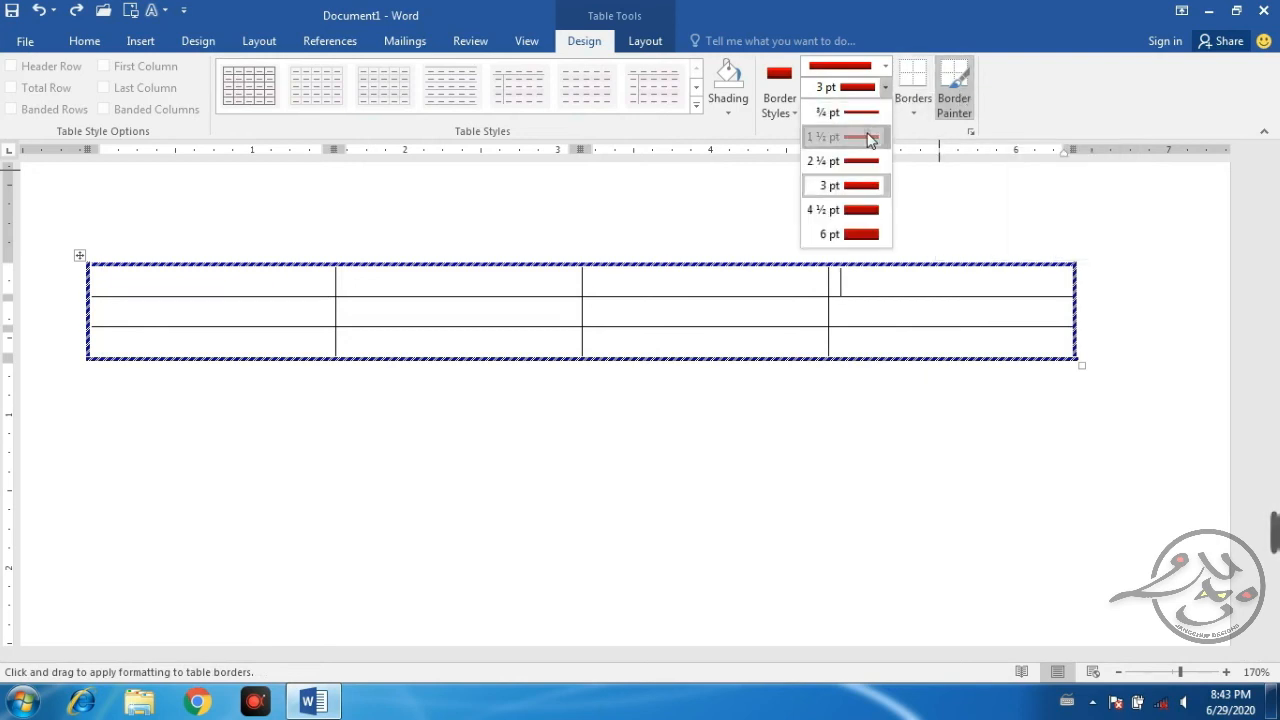
{"action": "left_click", "coordinate": [870, 137]}
{"action": "left_click", "coordinate": [869, 110]}
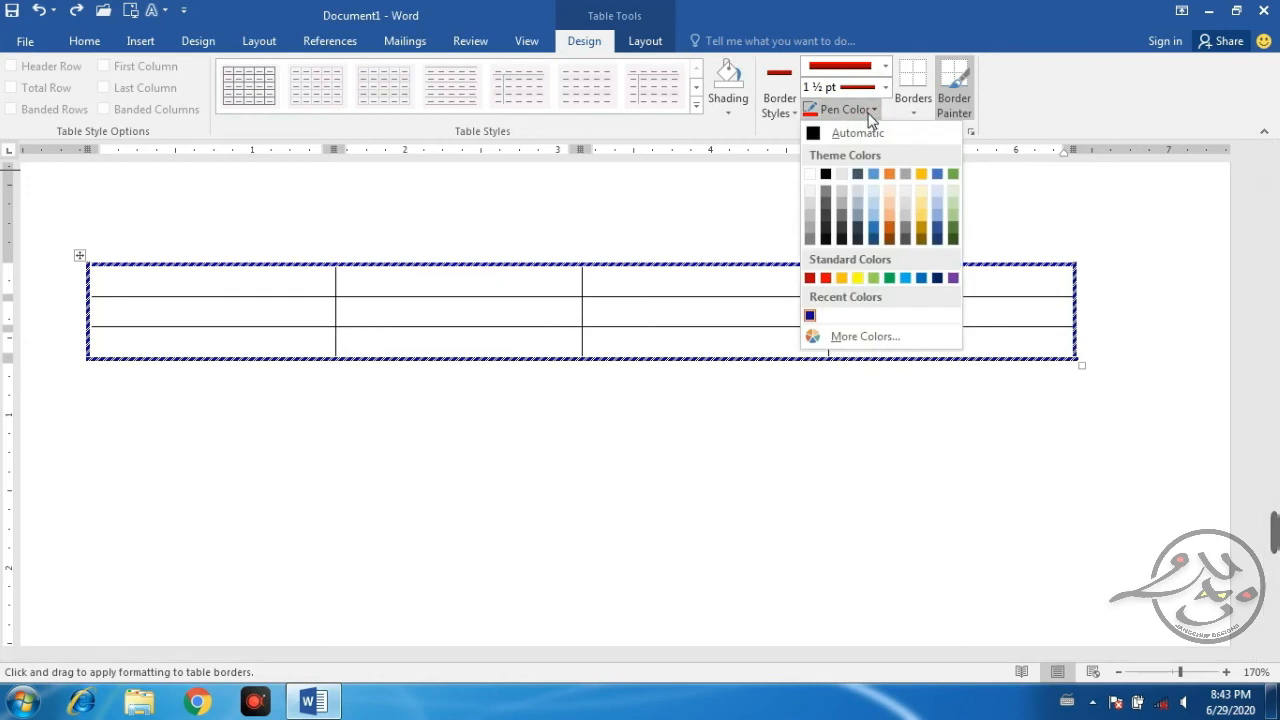
{"action": "left_click", "coordinate": [1016, 118]}
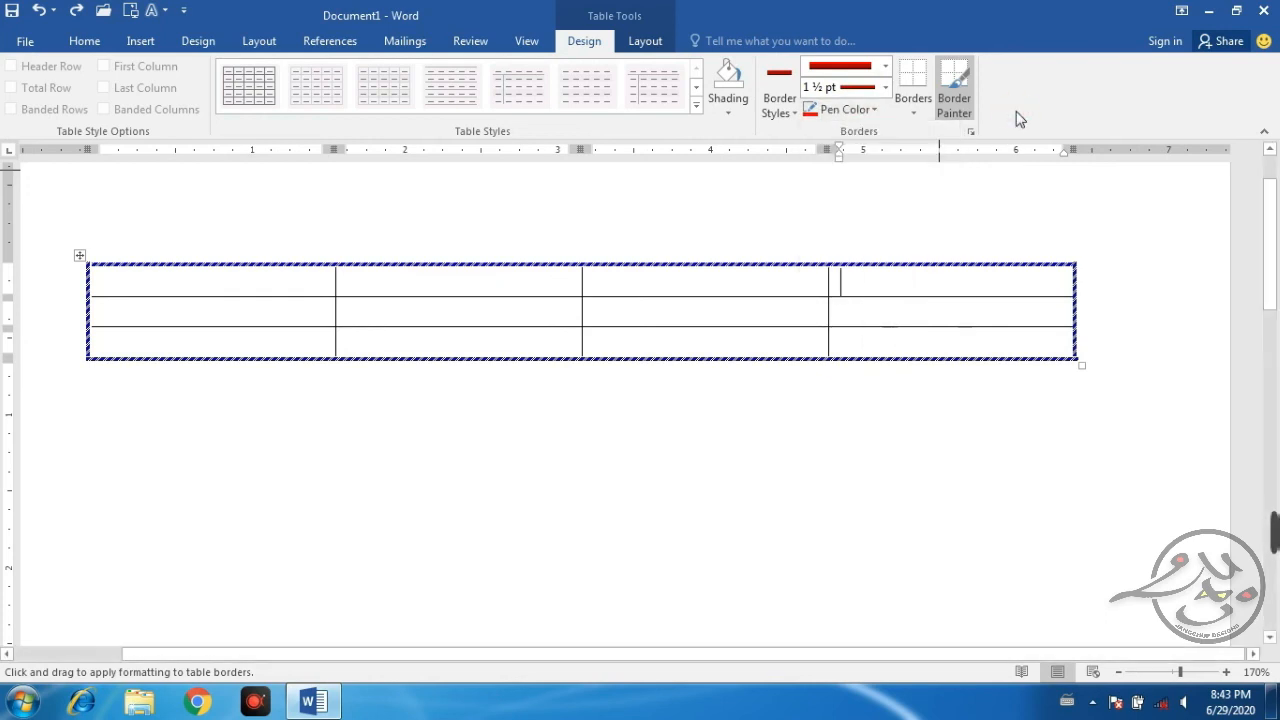
- Paint all four borders of the first row's last cell and the border beneath the row's second cell
{"action": "left_click", "coordinate": [936, 263]}
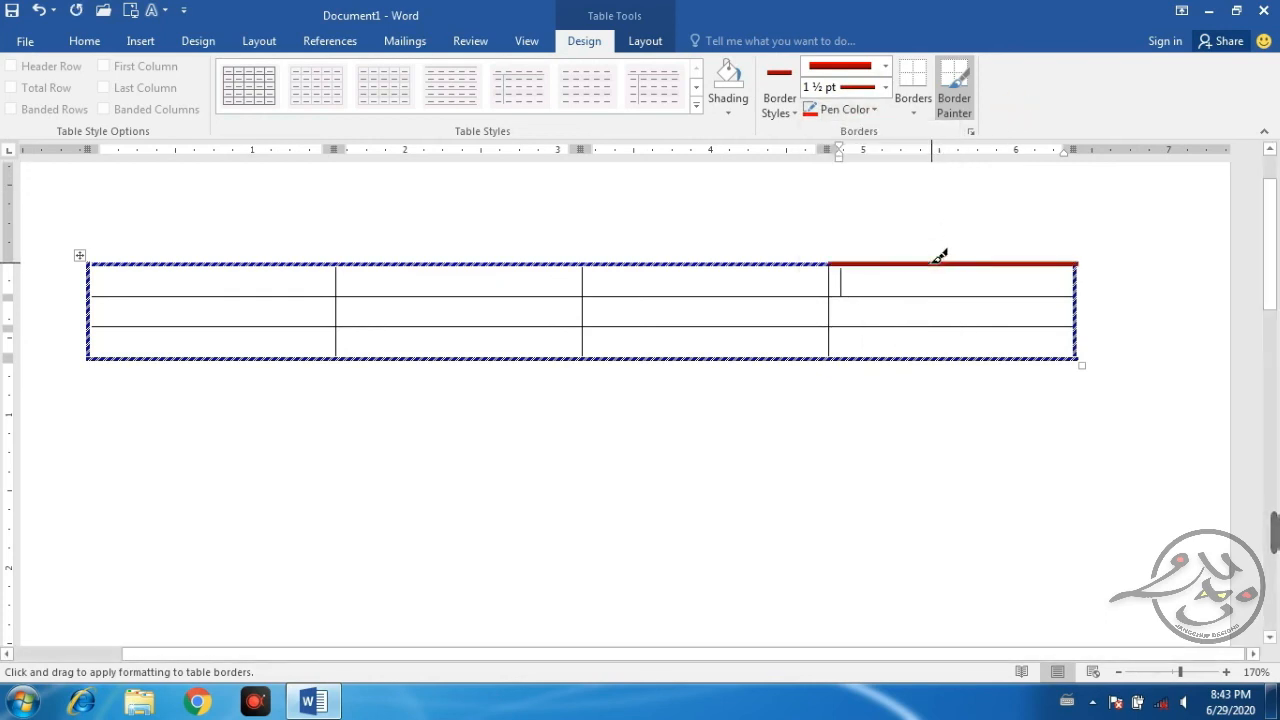
{"action": "left_click", "coordinate": [829, 281]}
{"action": "left_click", "coordinate": [880, 297]}
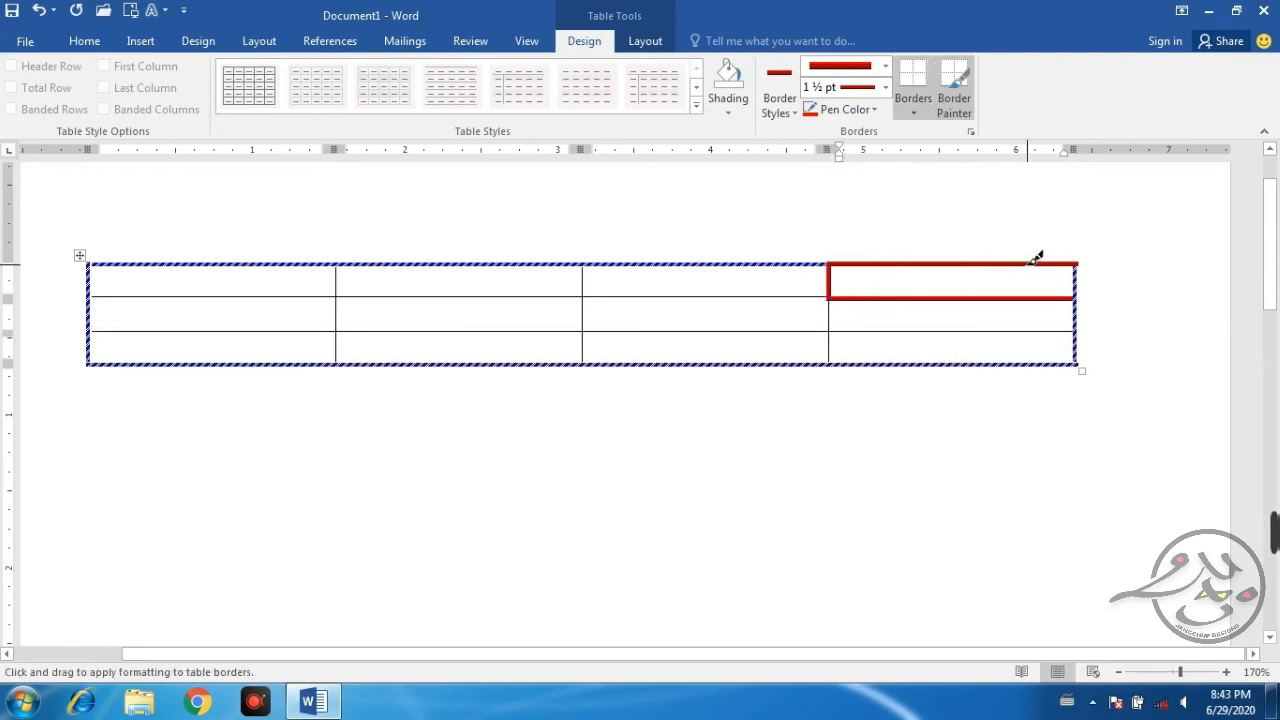
{"action": "left_click", "coordinate": [1075, 274]}
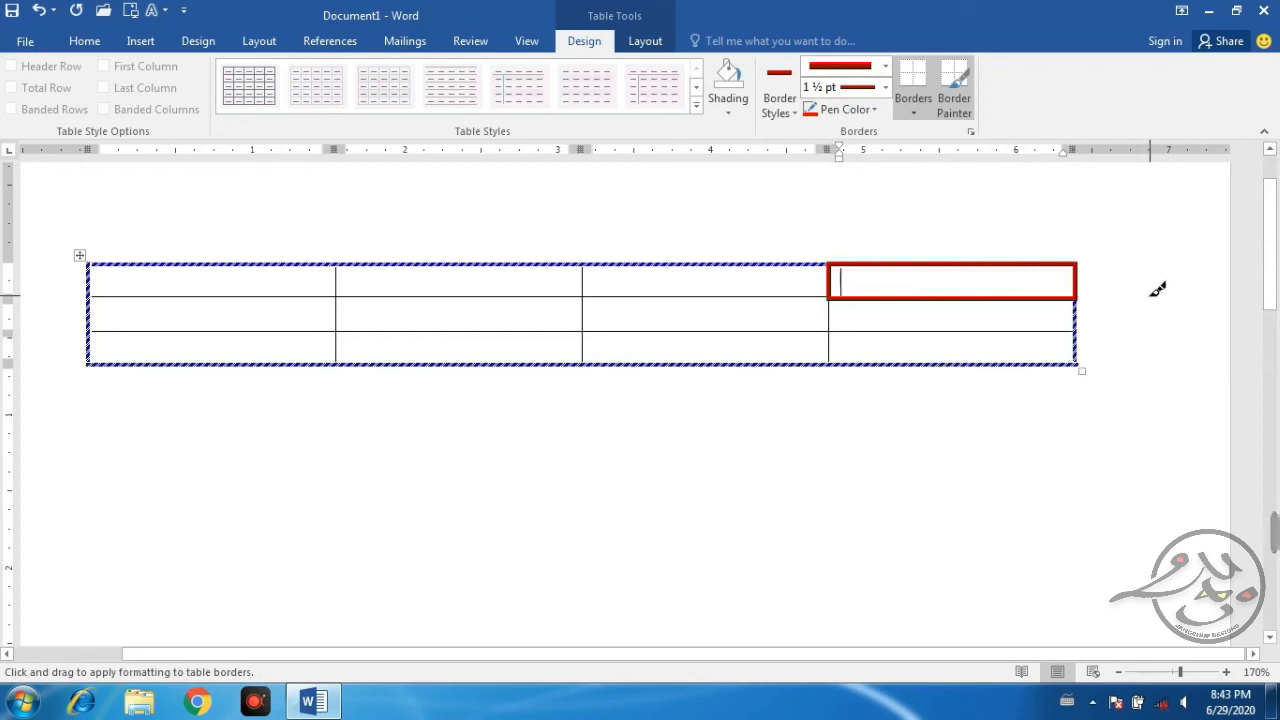
{"action": "left_click", "coordinate": [478, 297]}
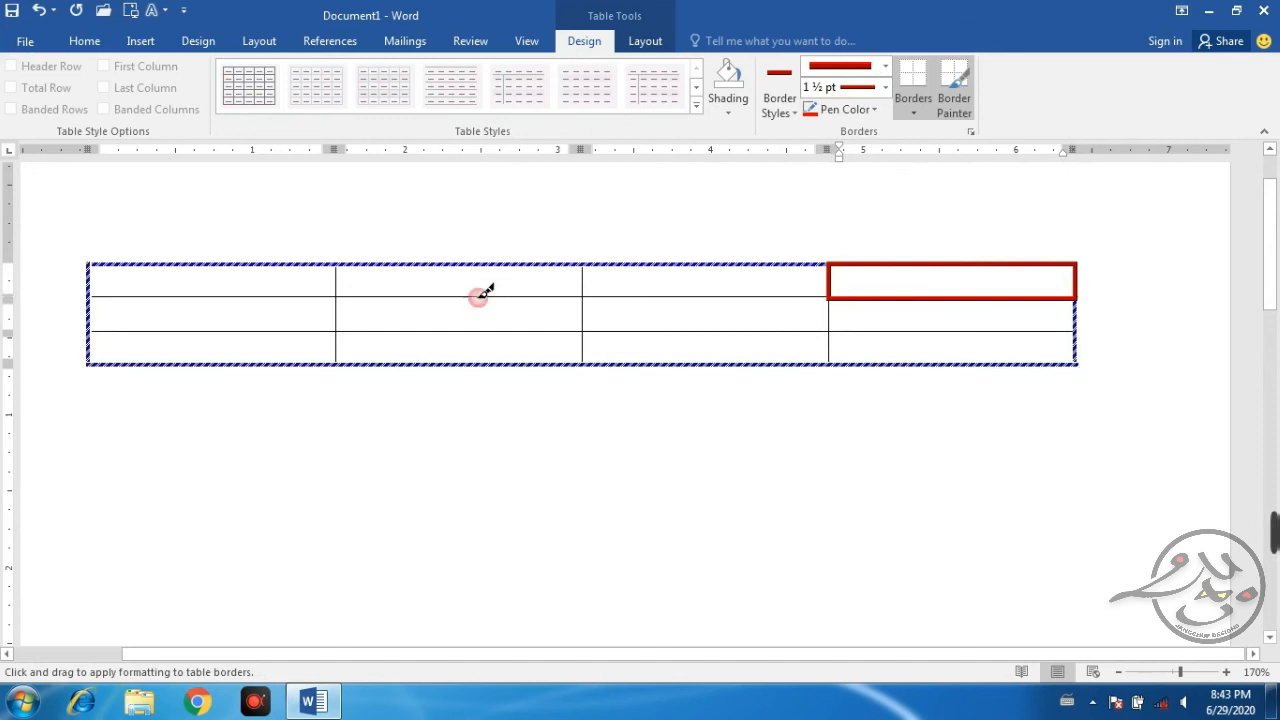
- Paint the remaining three borders of the second row's second cell with the red 3-D line to close its outline
{"action": "left_click", "coordinate": [337, 313]}
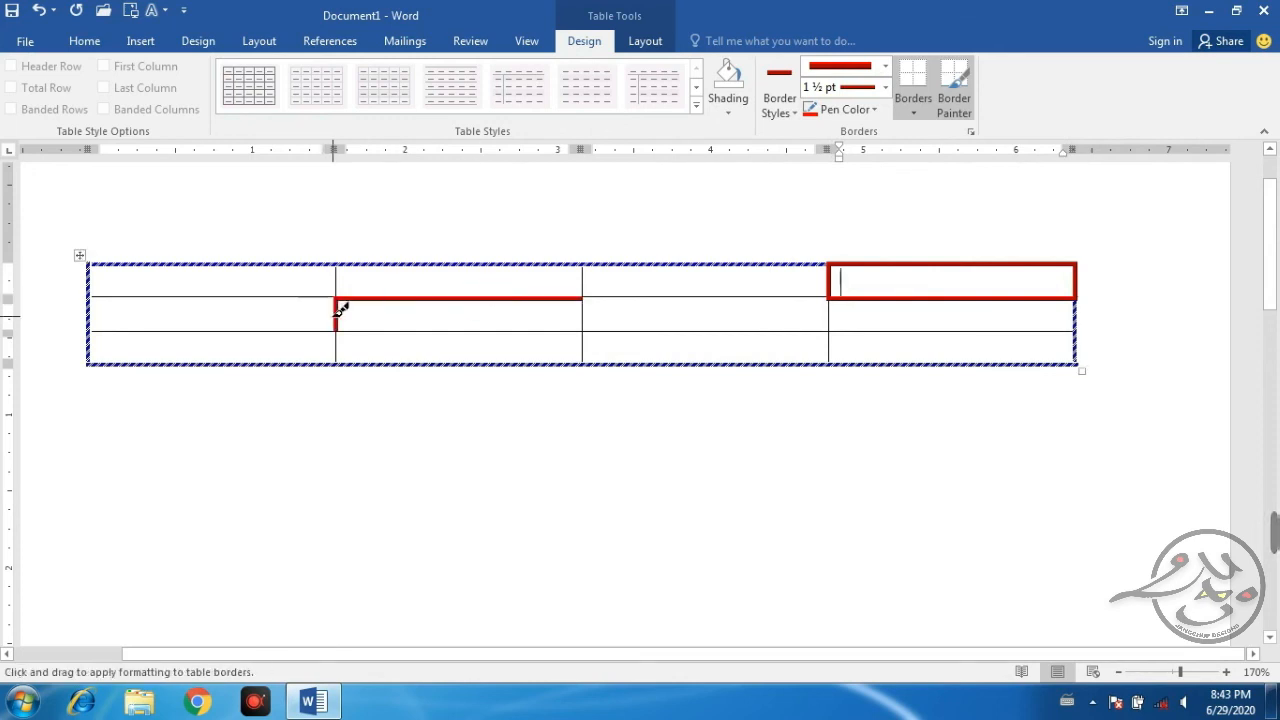
{"action": "left_click", "coordinate": [374, 332]}
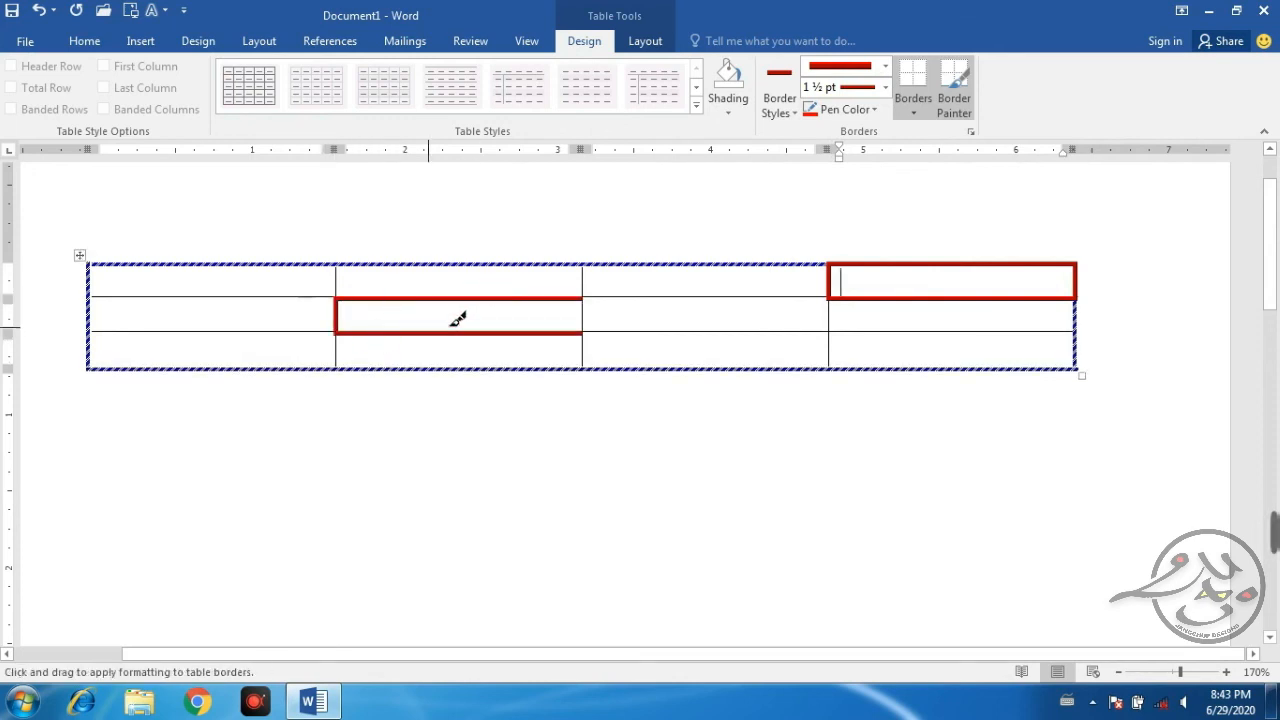
{"action": "left_click", "coordinate": [580, 312]}
- Paint the borders around the last row's last cell with the red line and turn off Border Painter
{"action": "left_click", "coordinate": [828, 348]}
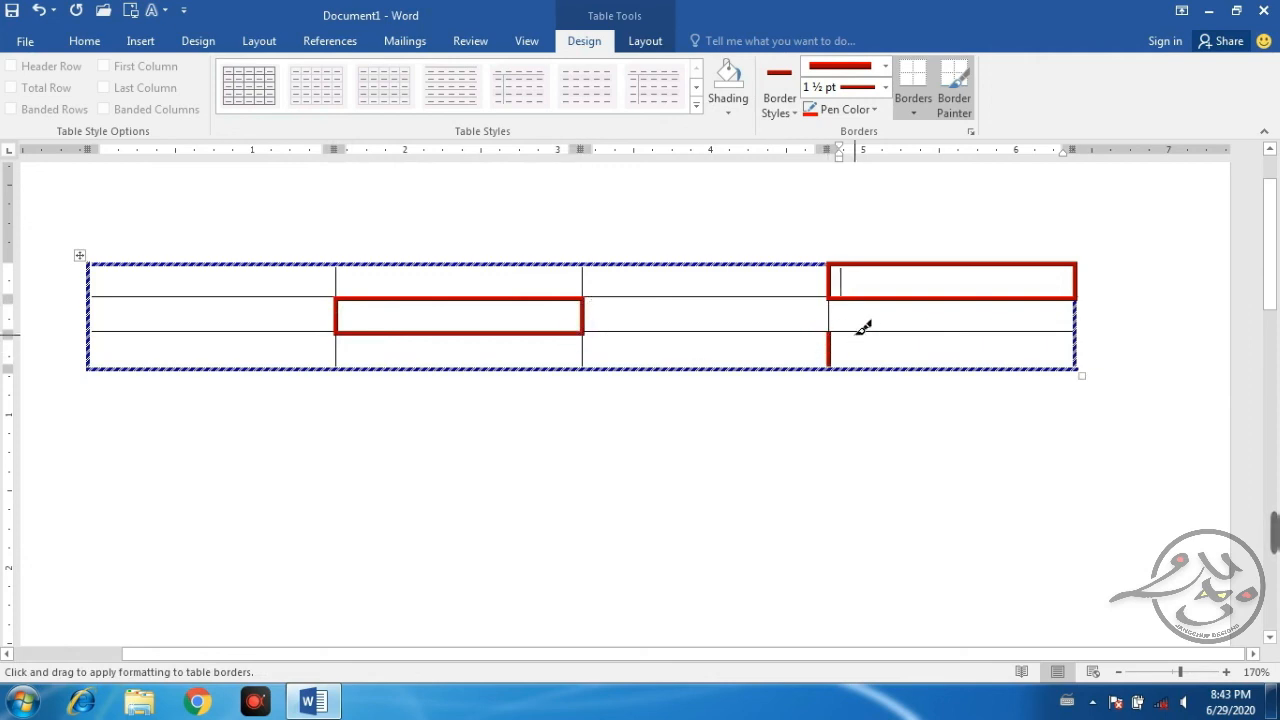
{"action": "left_click", "coordinate": [857, 332]}
{"action": "left_click", "coordinate": [1076, 348]}
{"action": "key", "text": "Escape"}
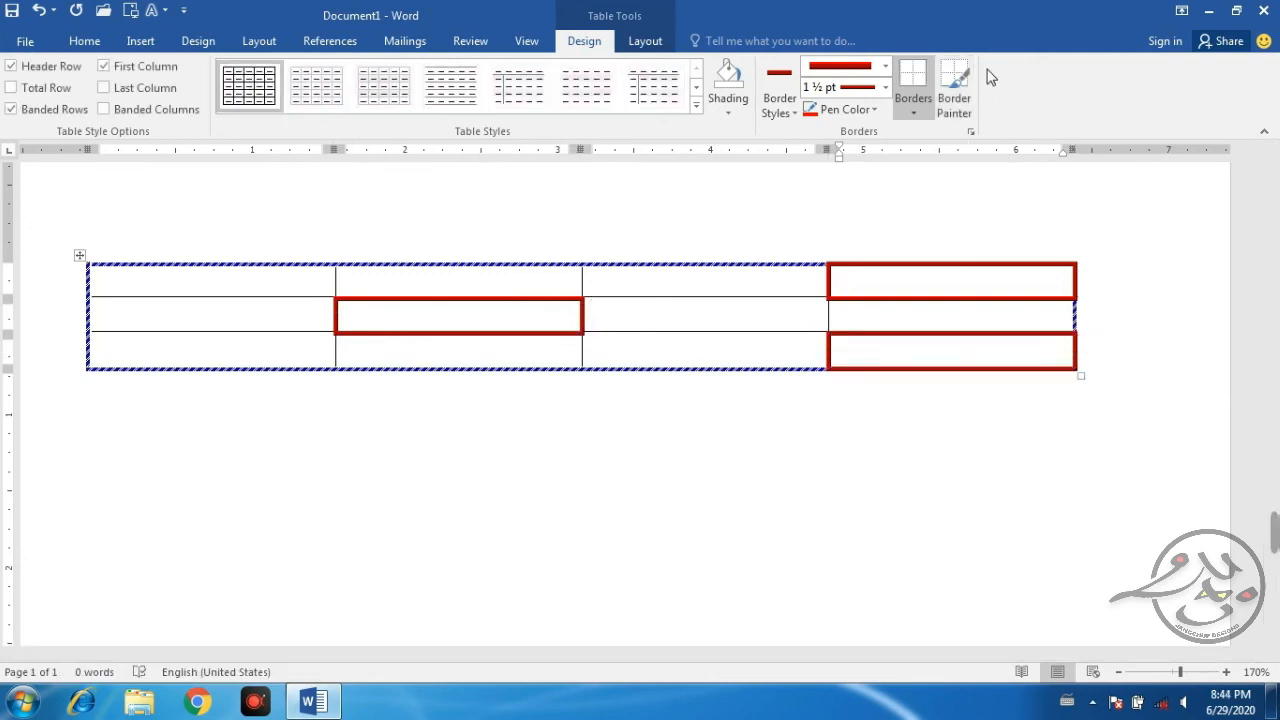
- Apply outside borders in the red 1 ½ pt 3-D line style to the first row's third cell
{"action": "left_click", "coordinate": [672, 288]}
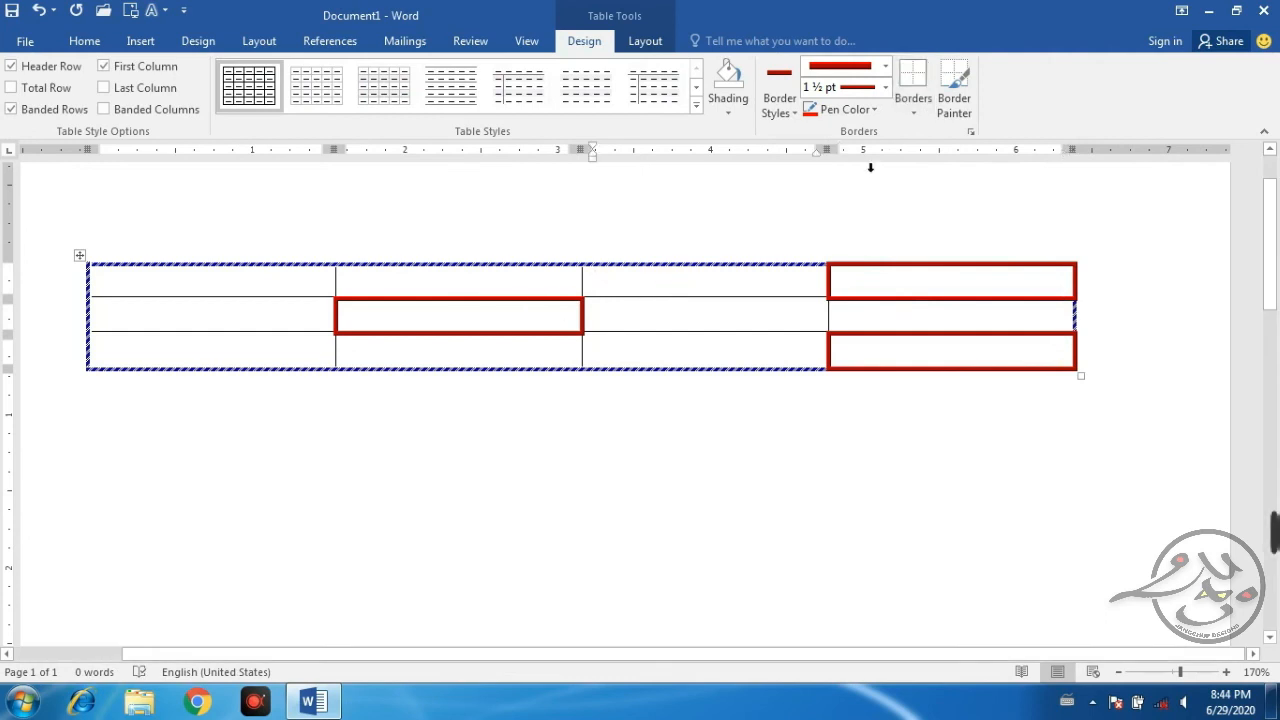
{"action": "left_click", "coordinate": [950, 75]}
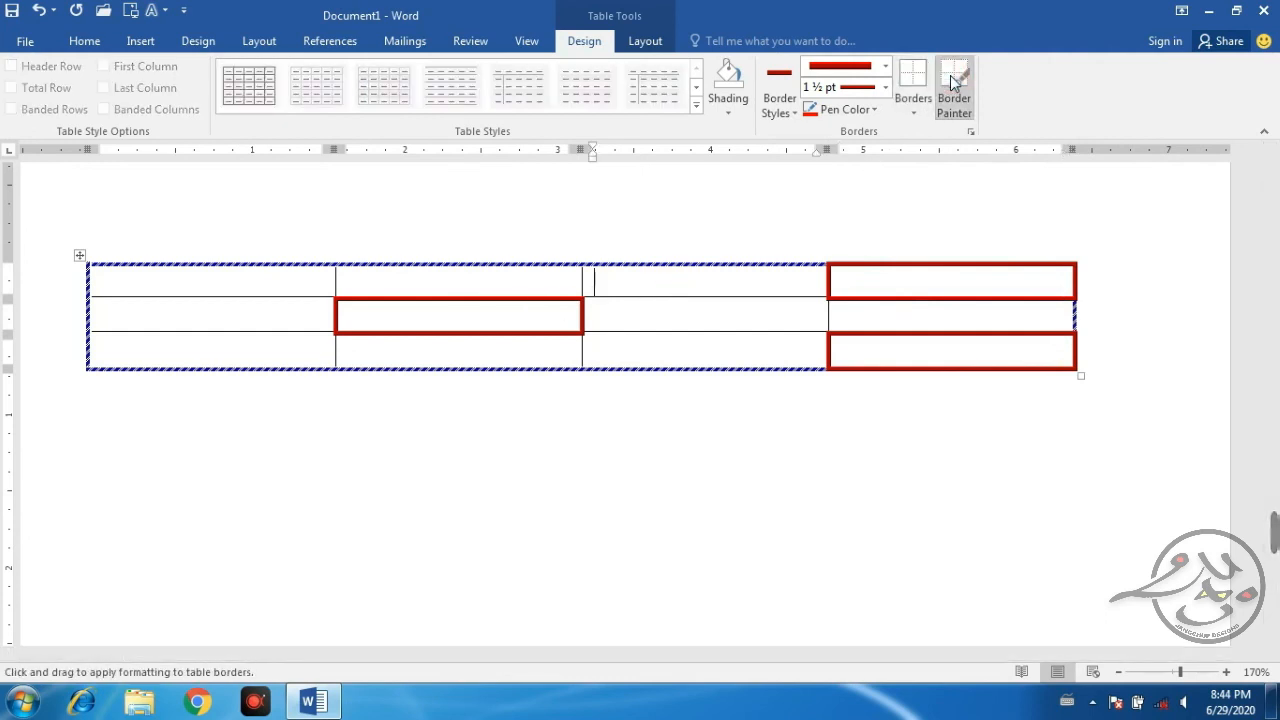
{"action": "left_click", "coordinate": [922, 80]}
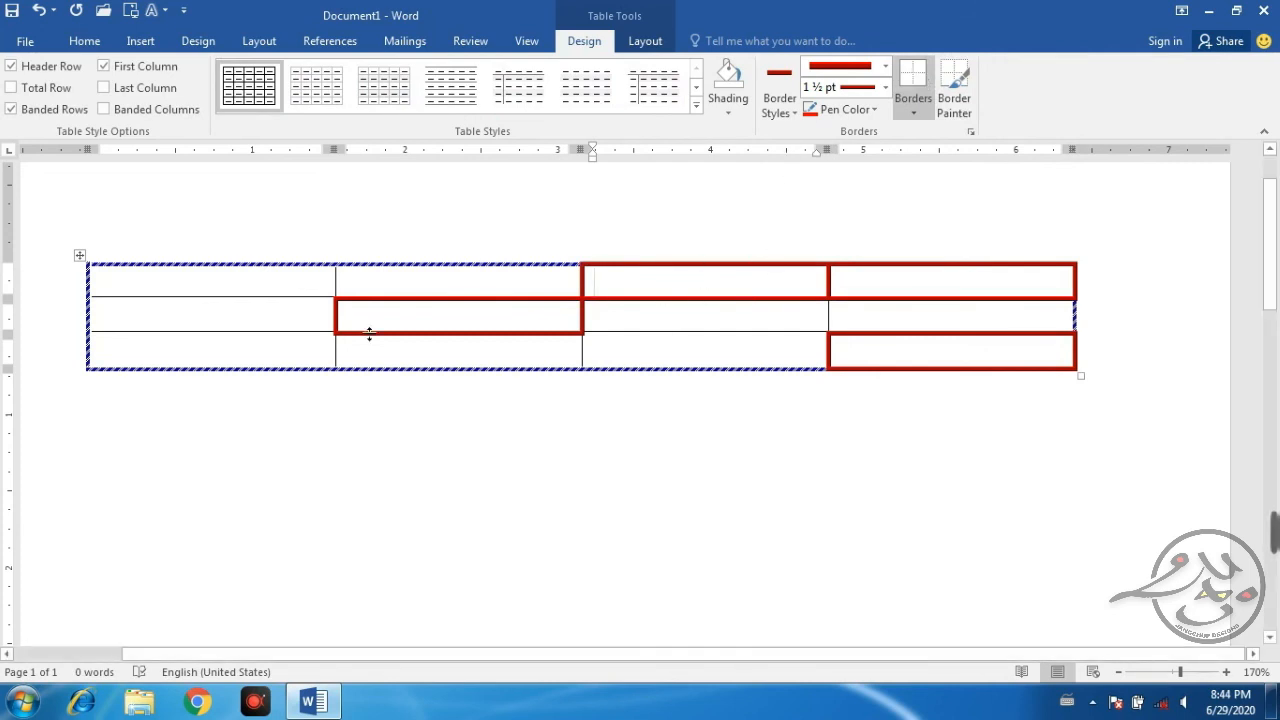
- Apply outside borders in the red double-wavy line style to the last row's first two cells and deselect them
{"action": "left_click_drag", "start_coordinate": [229, 354], "coordinate": [420, 349]}
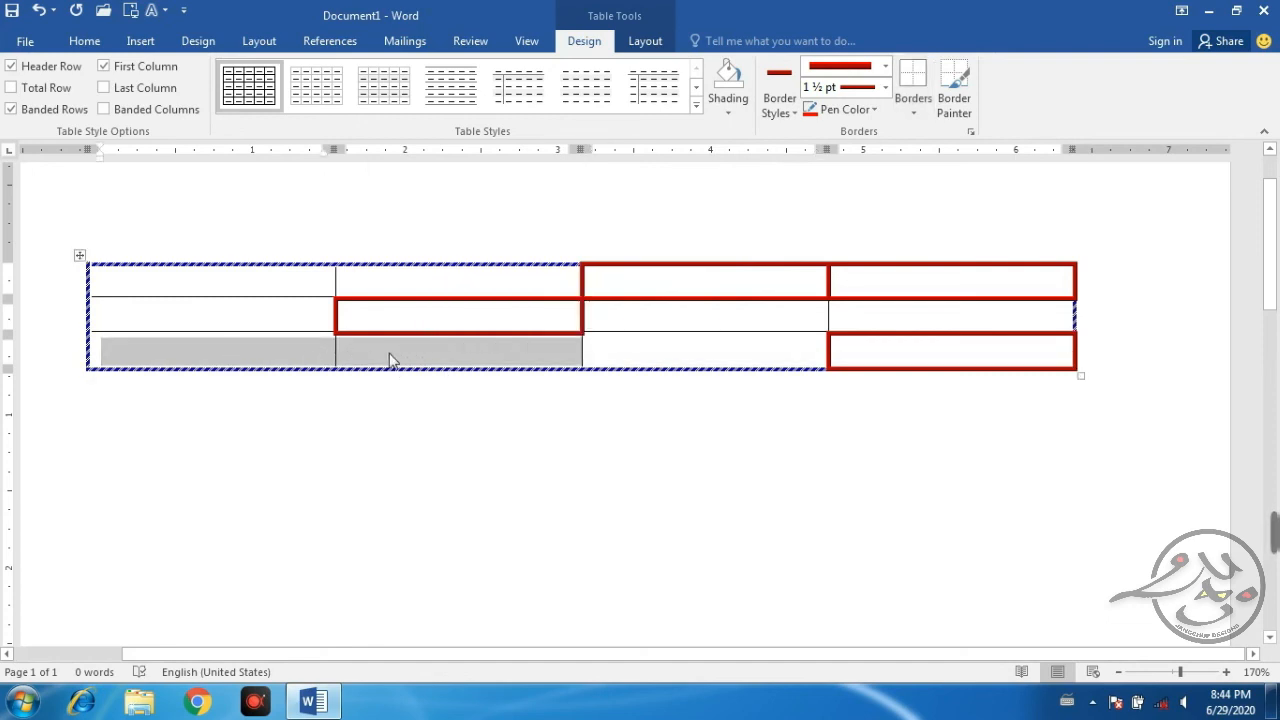
{"action": "left_click", "coordinate": [955, 78]}
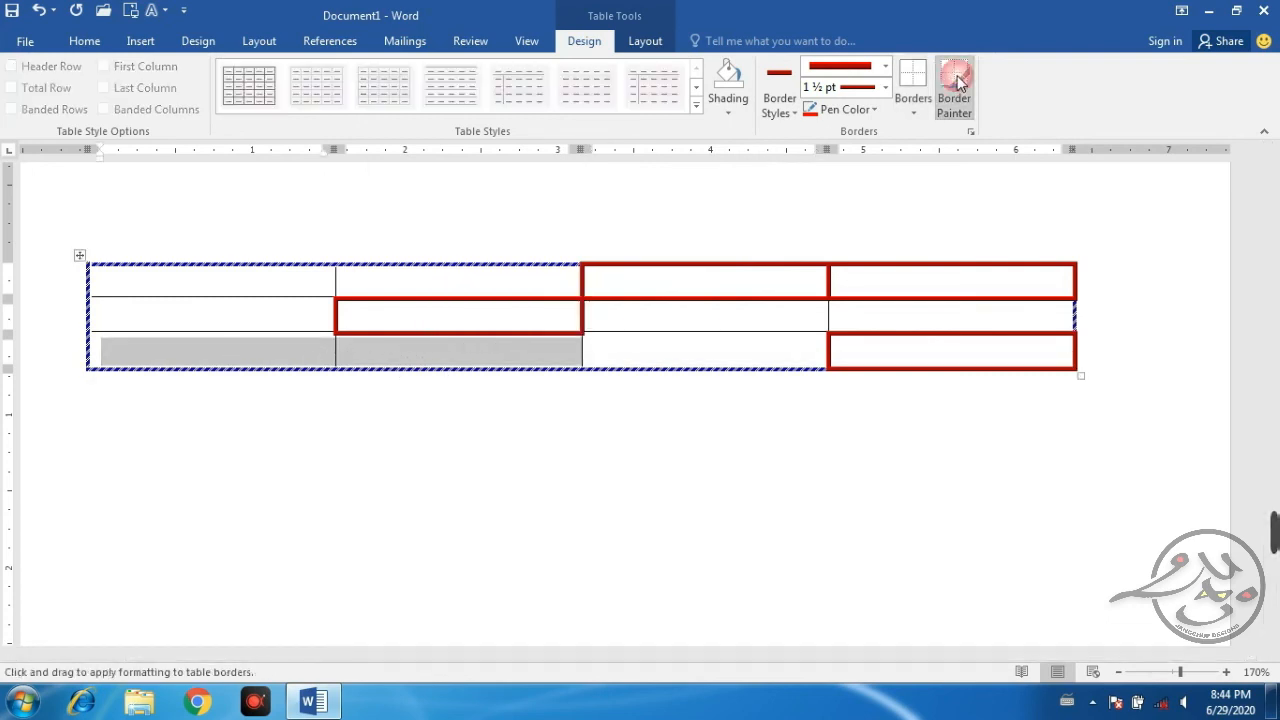
{"action": "left_click", "coordinate": [885, 66]}
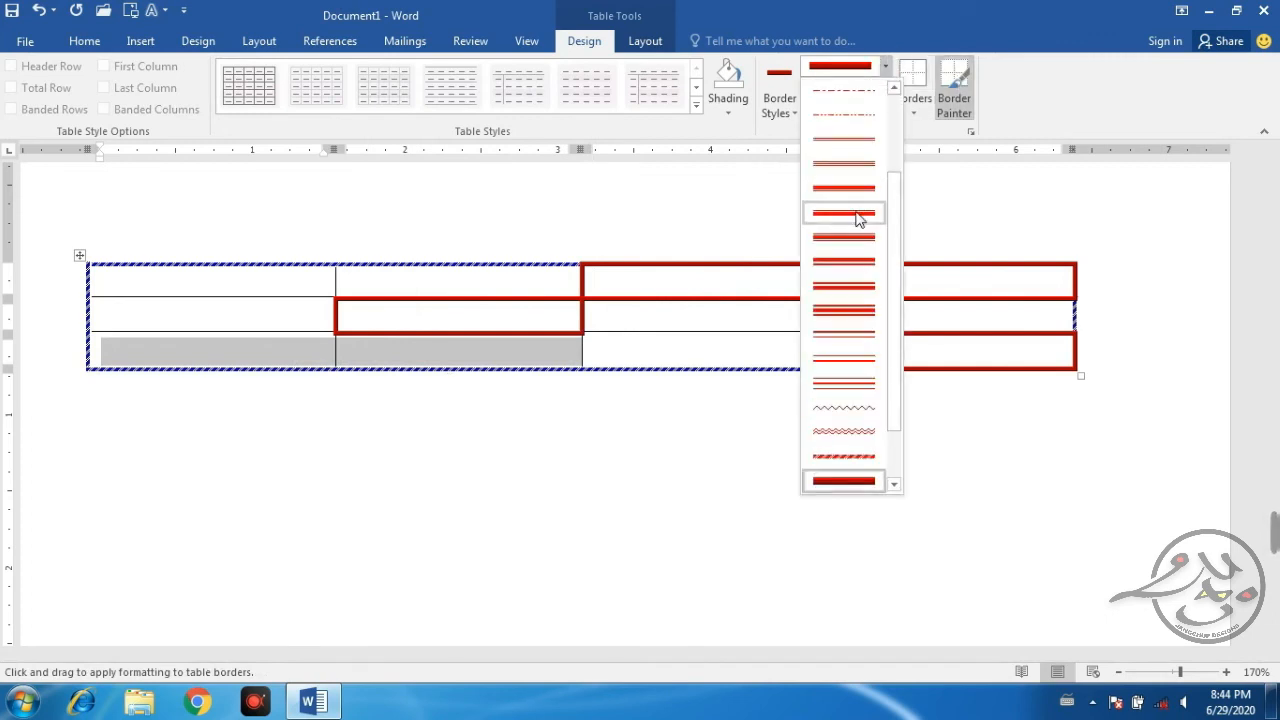
{"action": "left_click", "coordinate": [851, 430]}
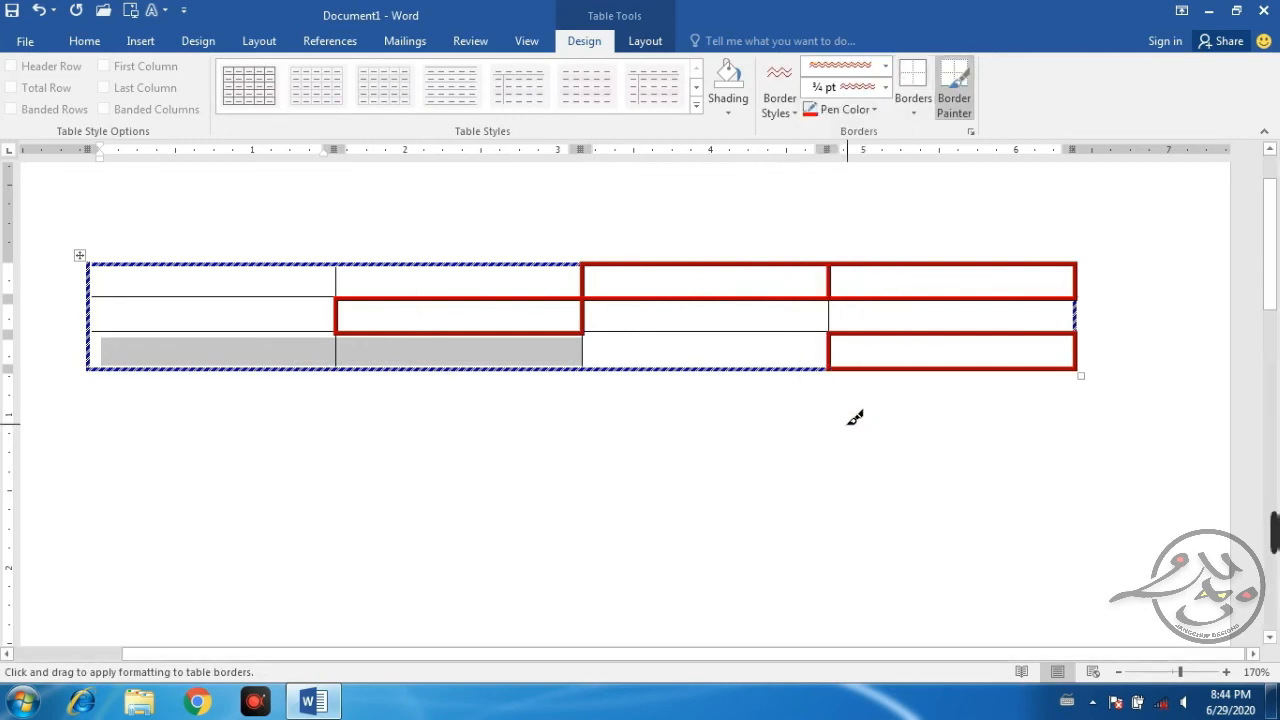
{"action": "left_click", "coordinate": [918, 83]}
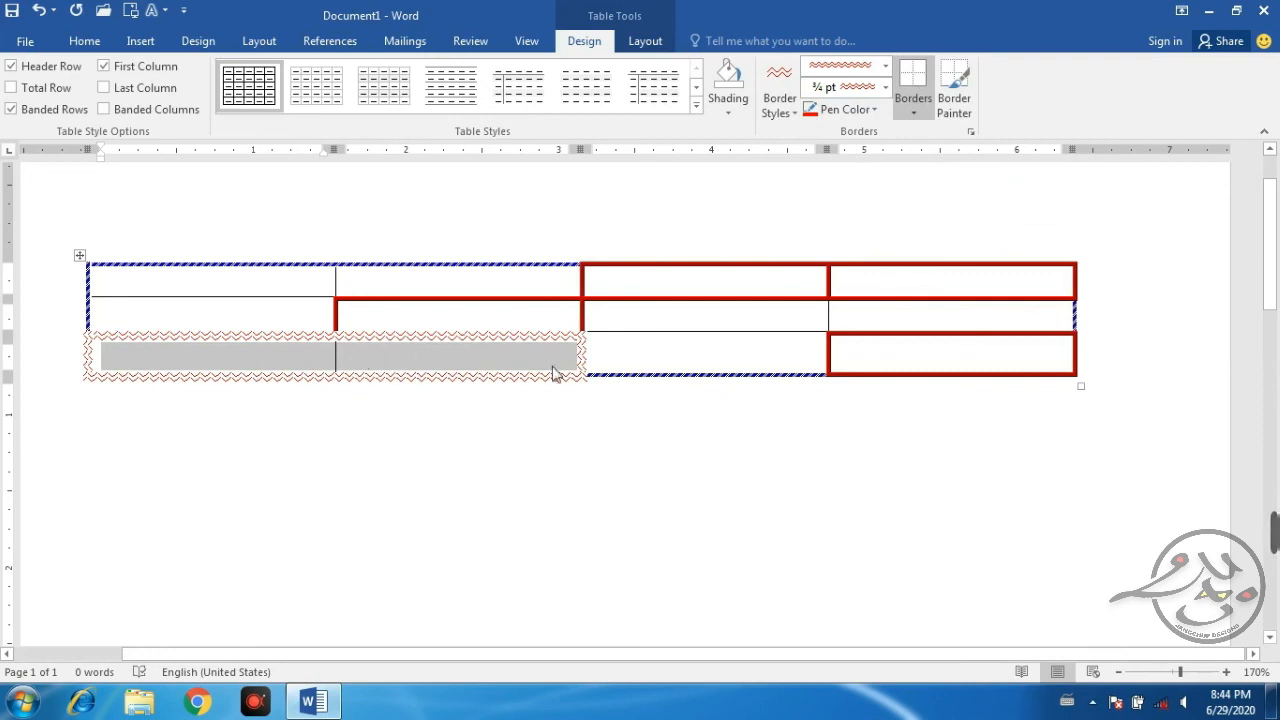
{"action": "left_click", "coordinate": [400, 360]}
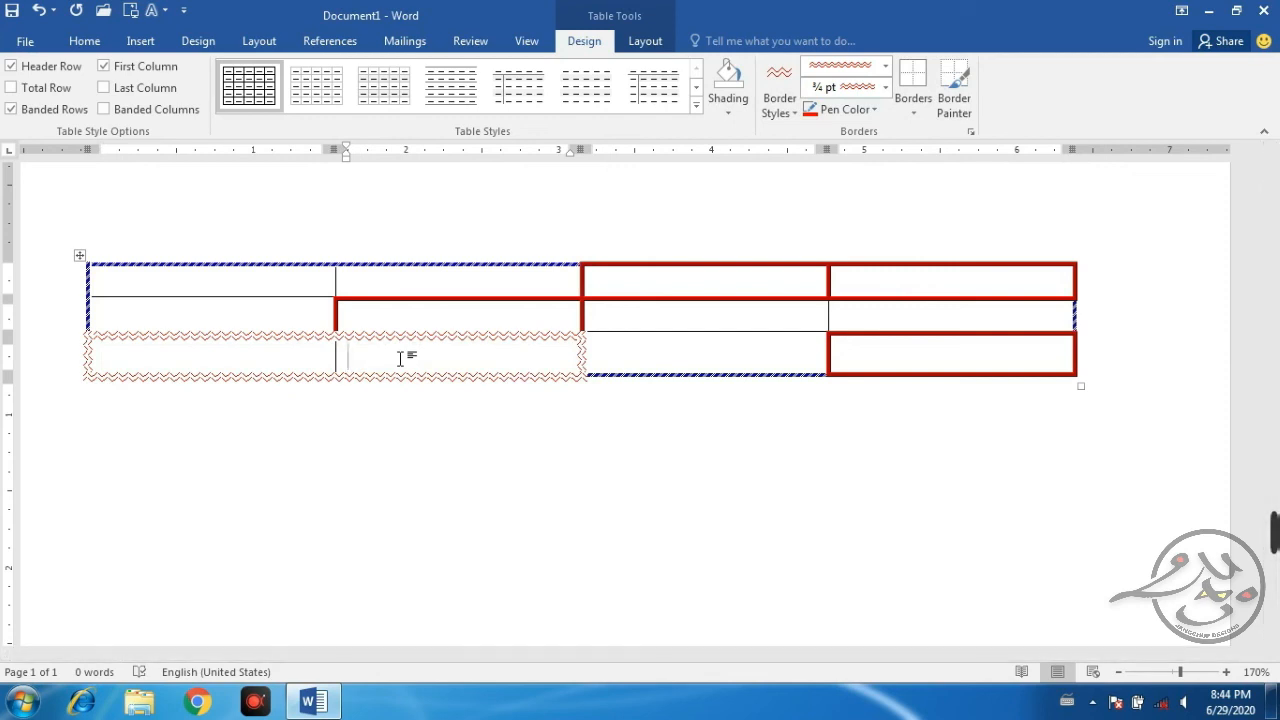
- Show the table layout tools and place the cursor in the second row's second cell
{"action": "left_click", "coordinate": [655, 41]}
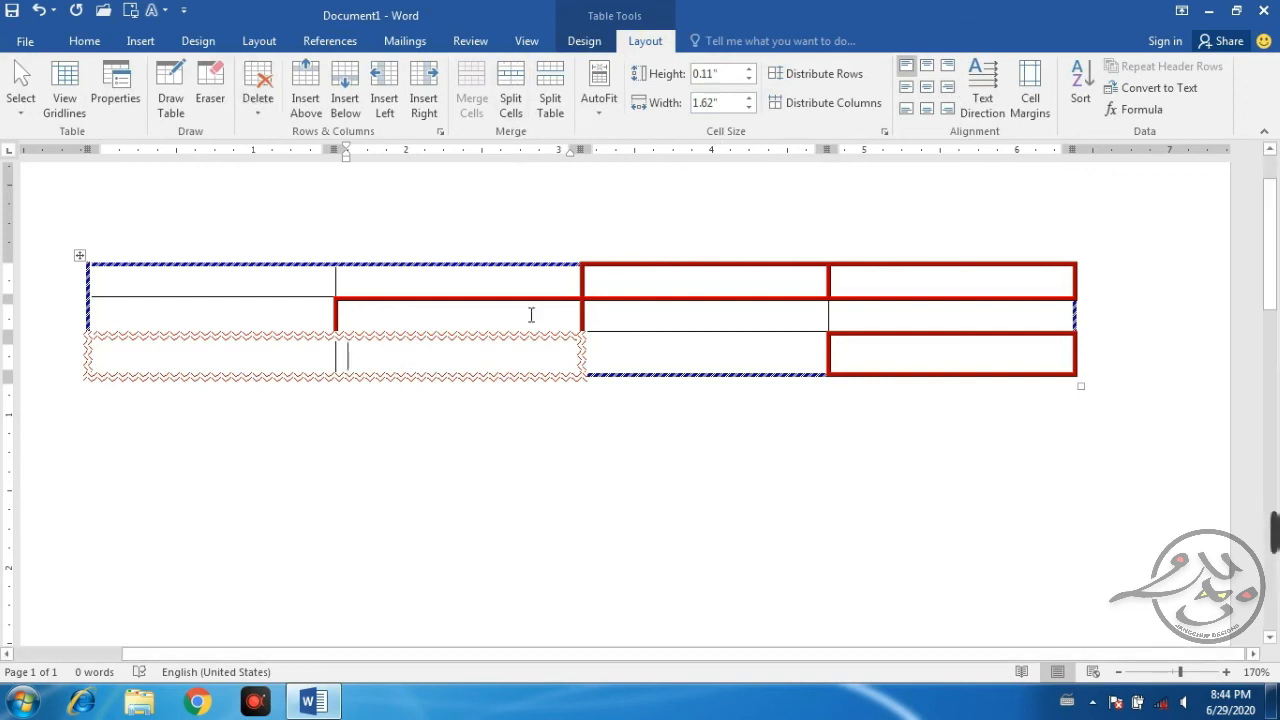
{"action": "left_click", "coordinate": [460, 305]}
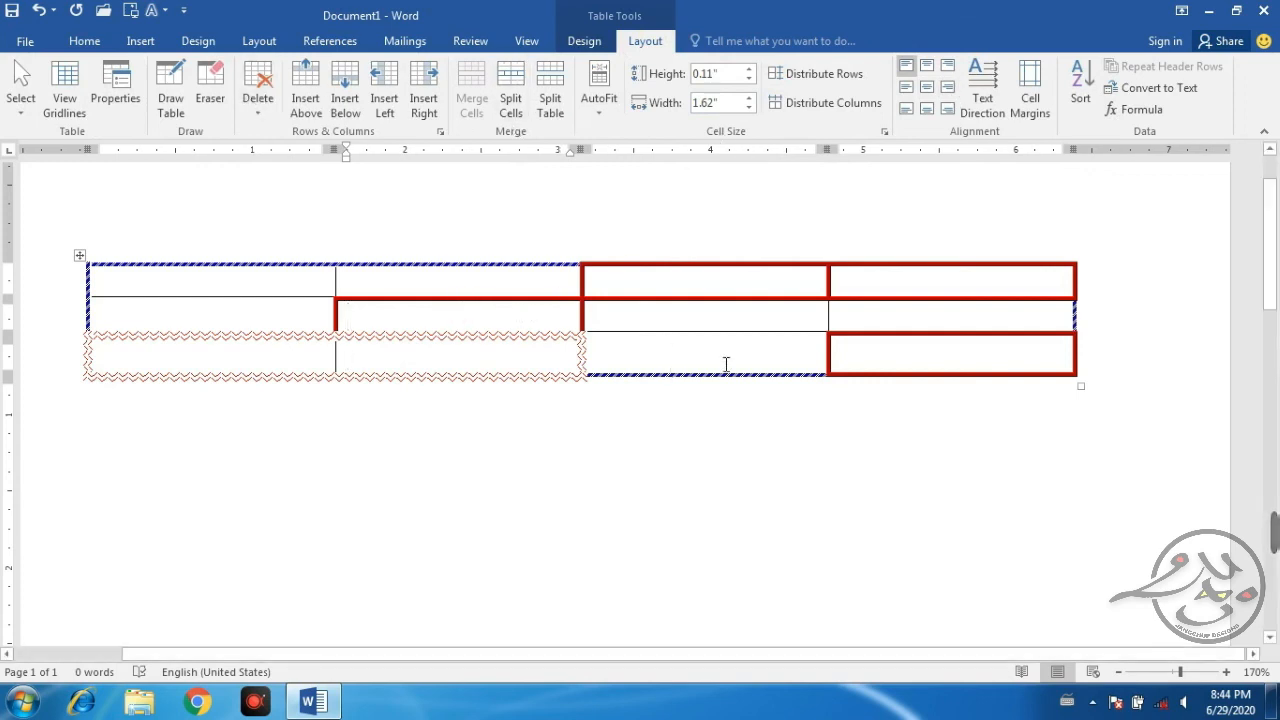